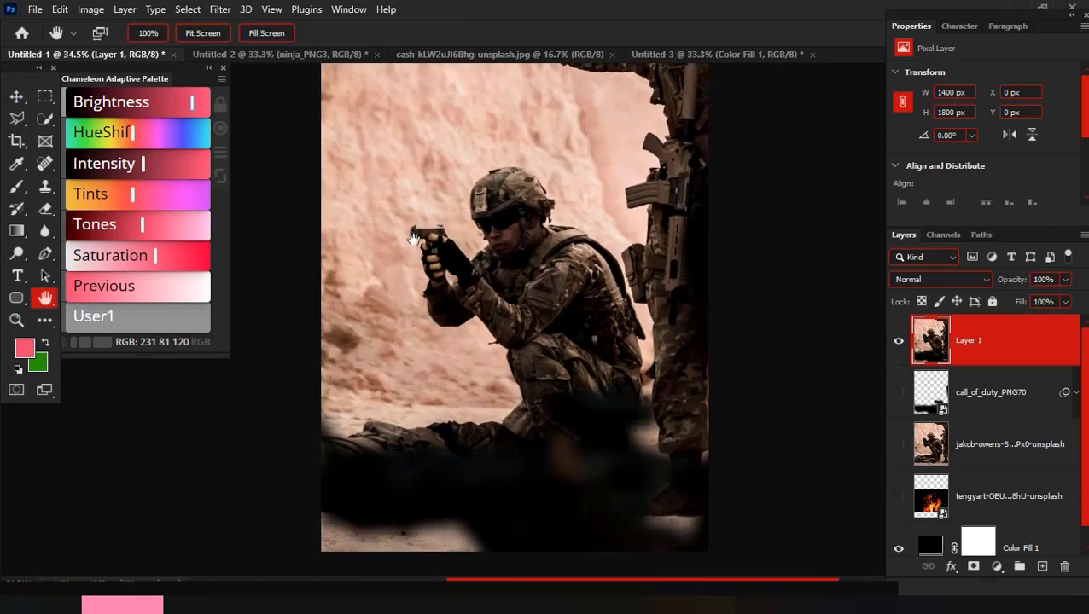
Convert Layer 1 to a smart object and open it in the Boris FX Optics filter.
scroll(413, 240, up, 8)
scroll(540, 285, down, 7)
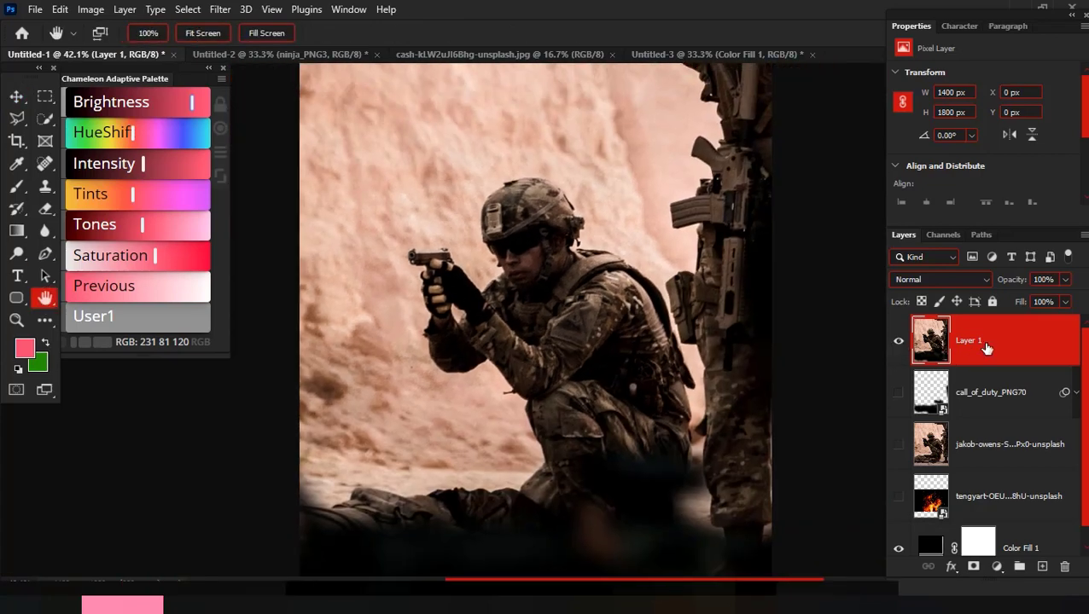
right_click(986, 348)
click(802, 223)
click(220, 9)
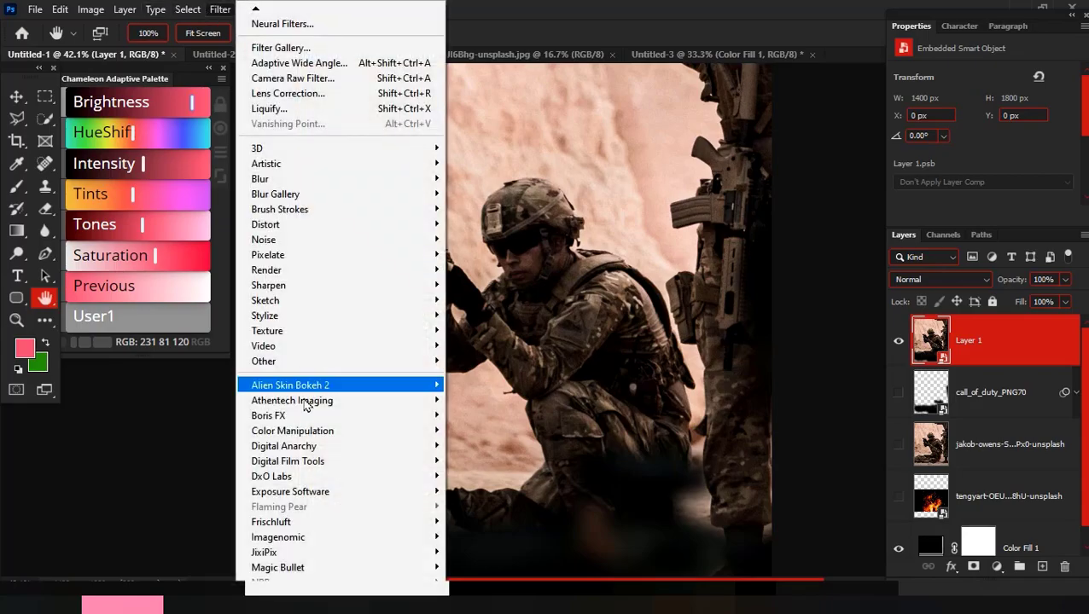
click(481, 421)
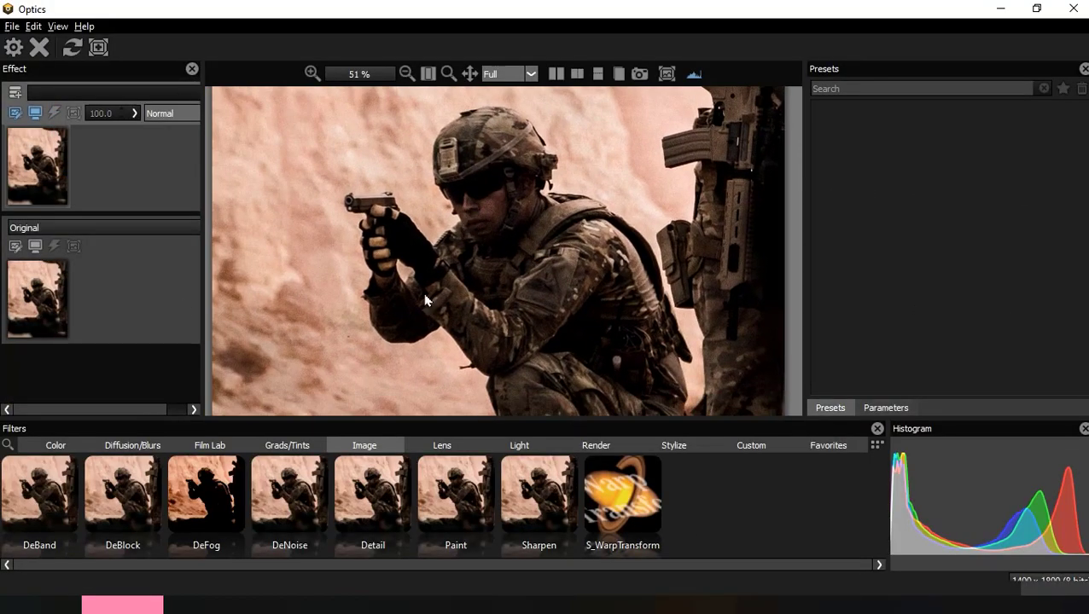
Add the S_MuzzleFlash render filter to the soldier image and browse its presets.
click(597, 446)
drag(203, 569, 566, 576)
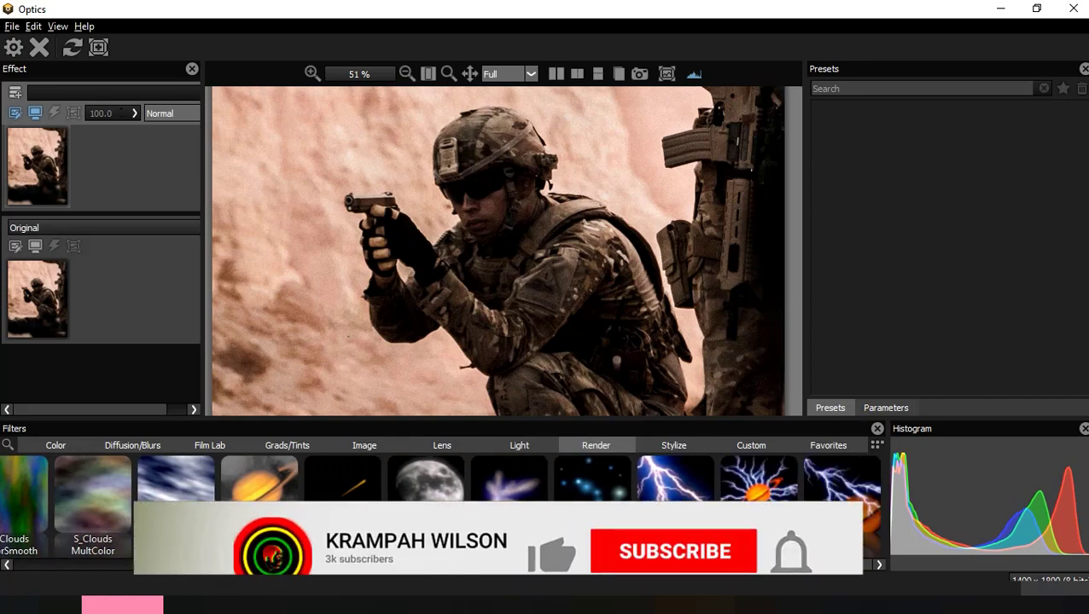
click(509, 501)
scroll(938, 159, down, 5)
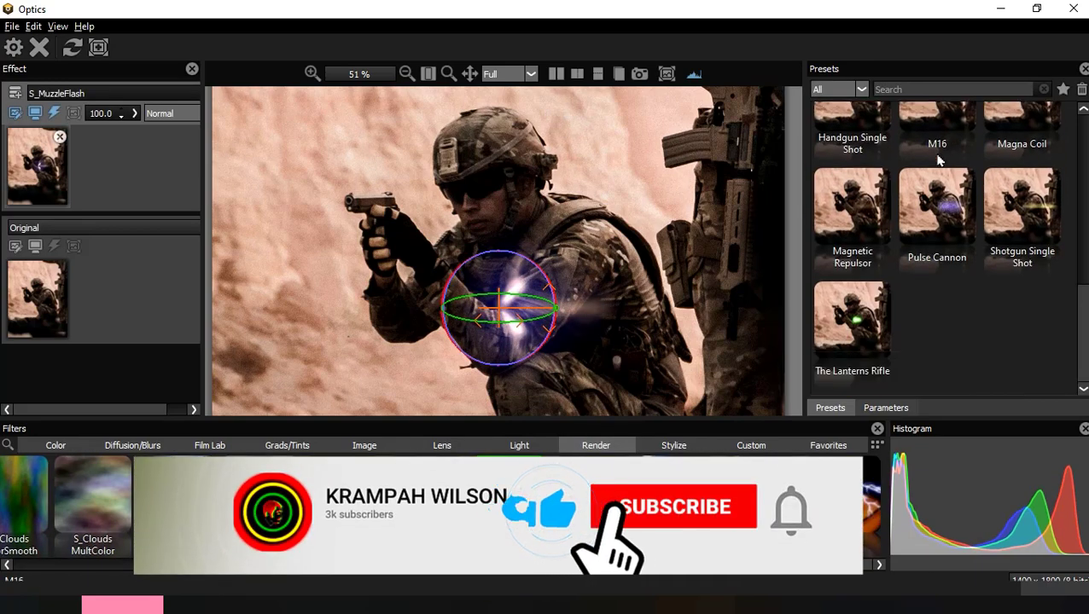
scroll(939, 290, up, 3)
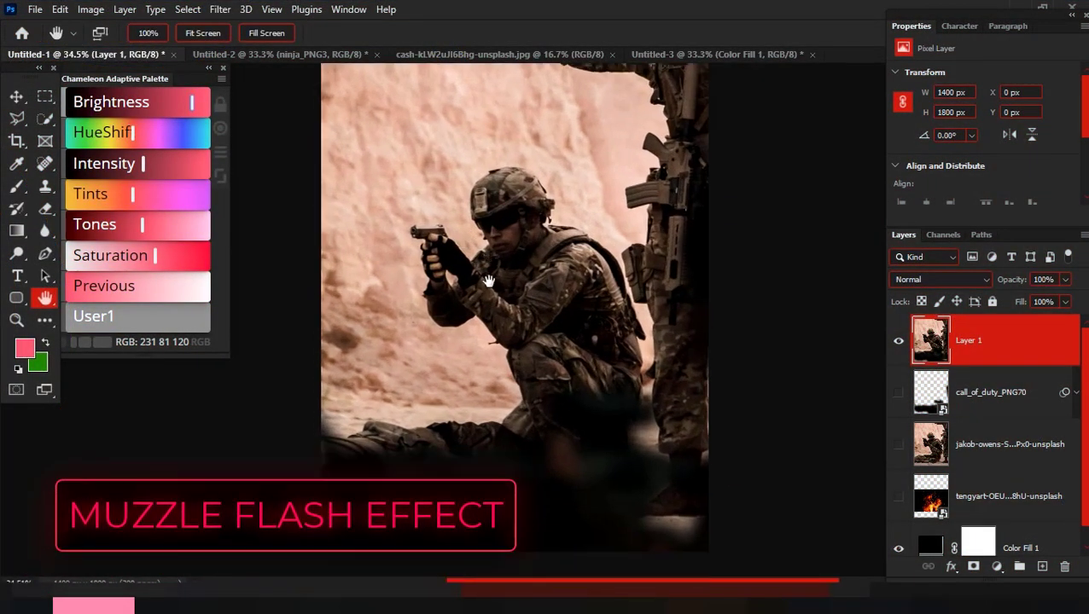
Convert the soldier image on Layer 1 to a smart object and open it in Boris FX Optics.
scroll(432, 215, up, 5)
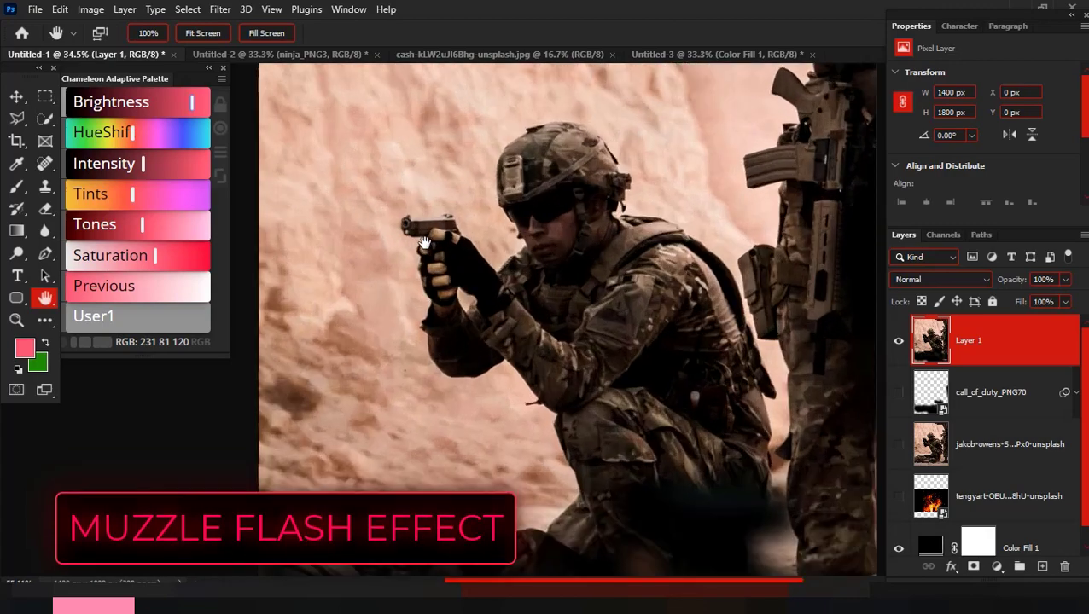
scroll(551, 287, down, 4)
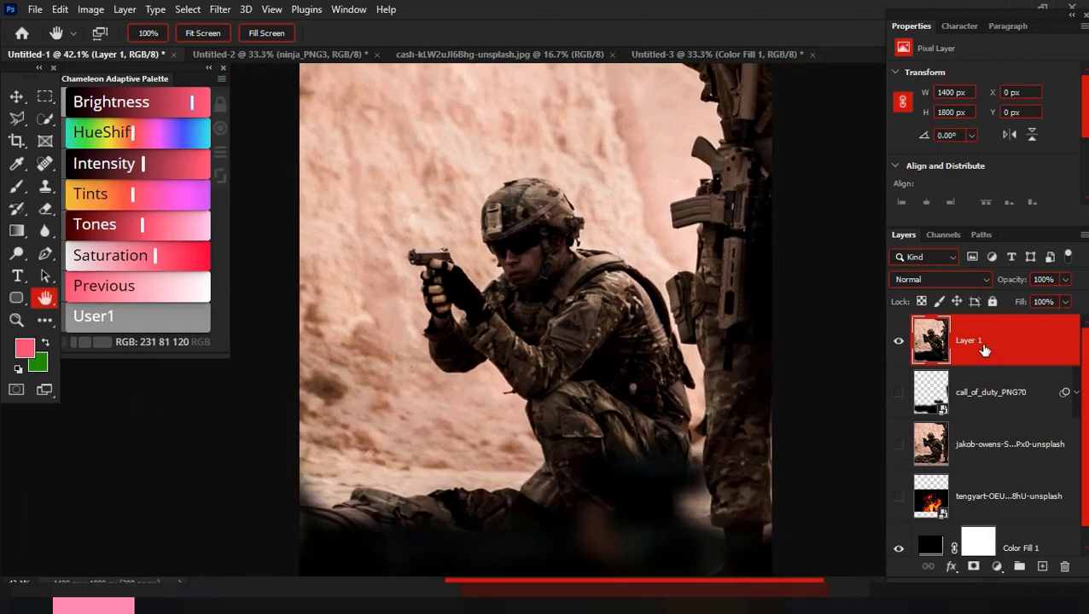
right_click(986, 349)
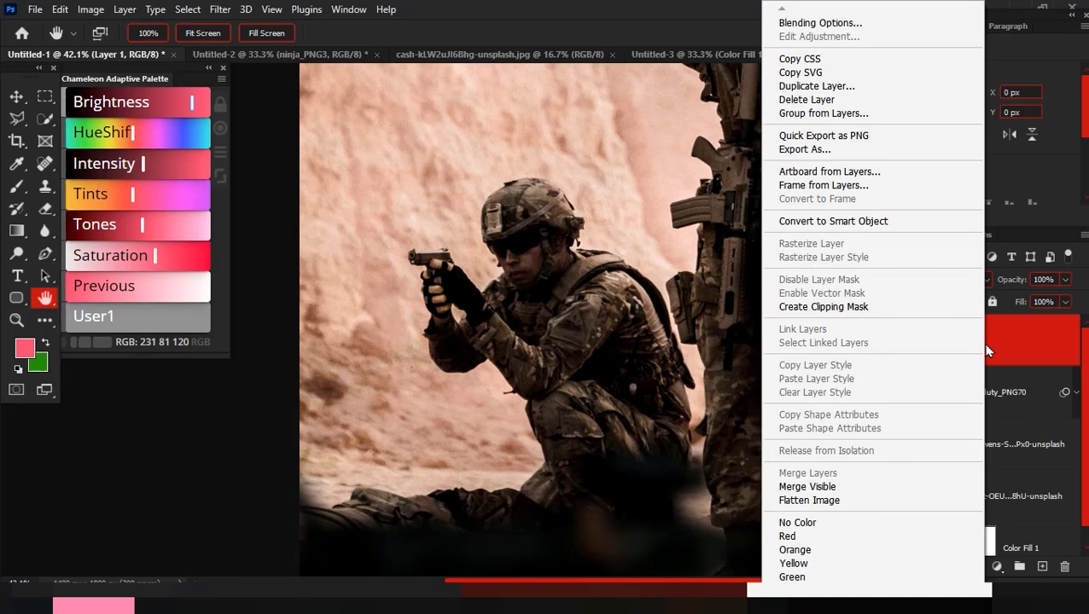
click(806, 225)
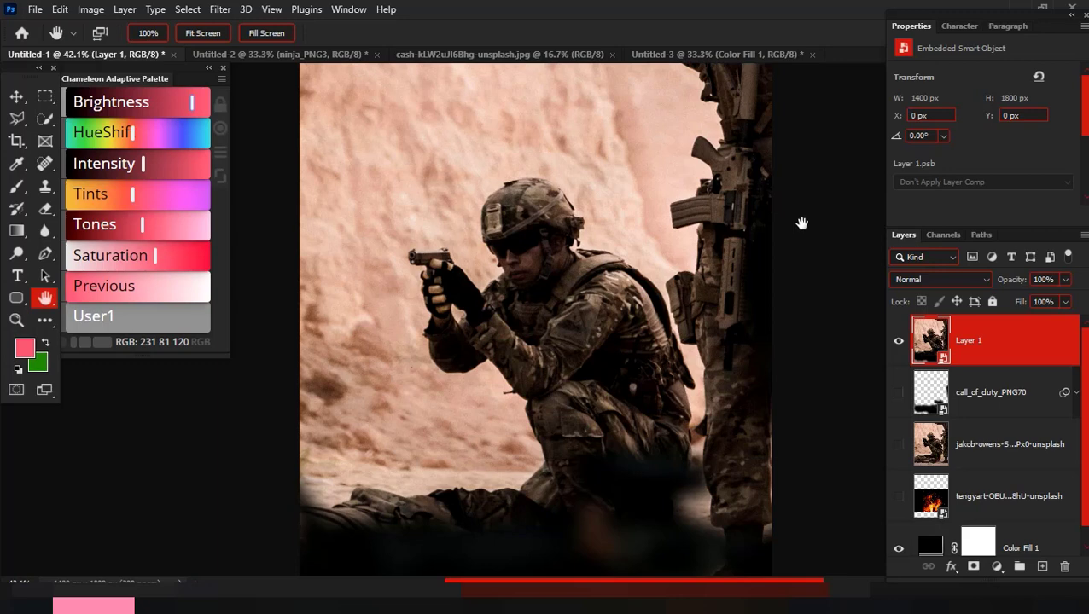
click(215, 9)
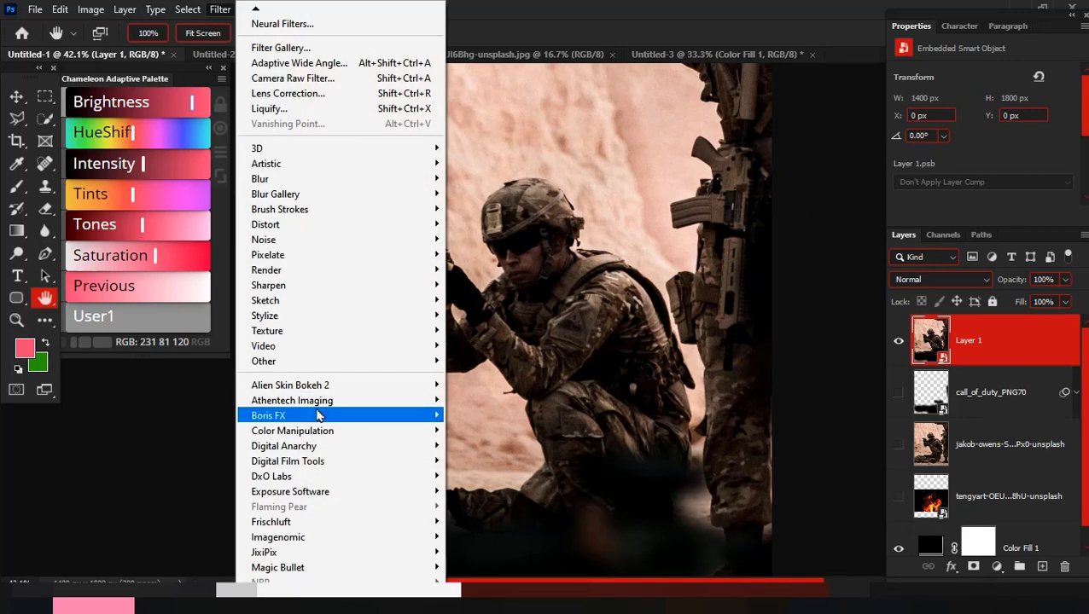
click(485, 422)
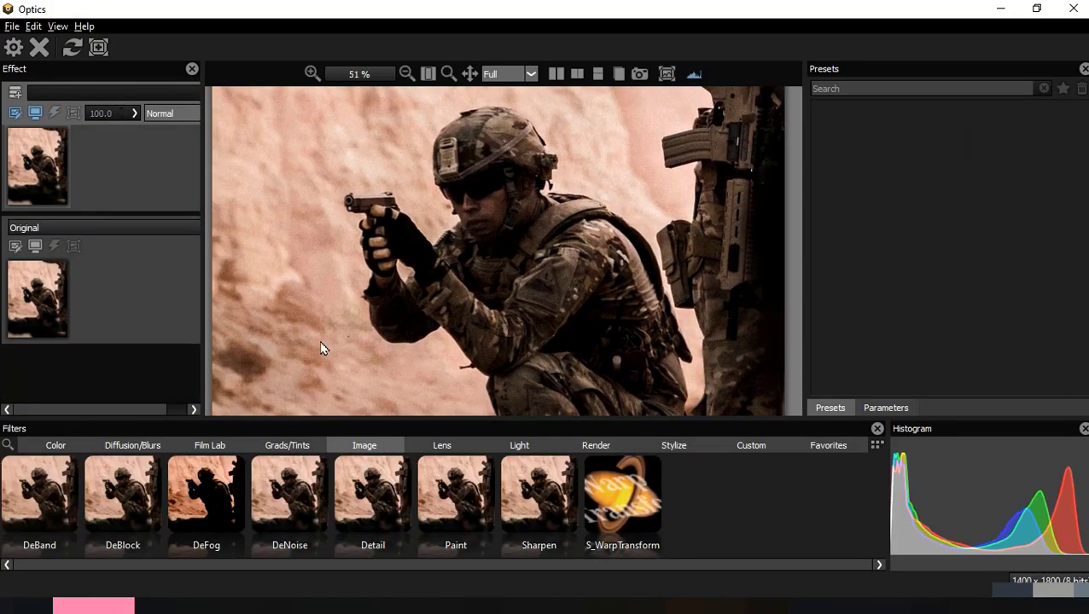
Apply the S_MuzzleFlash filter from the Render category and look through its available presets.
click(595, 446)
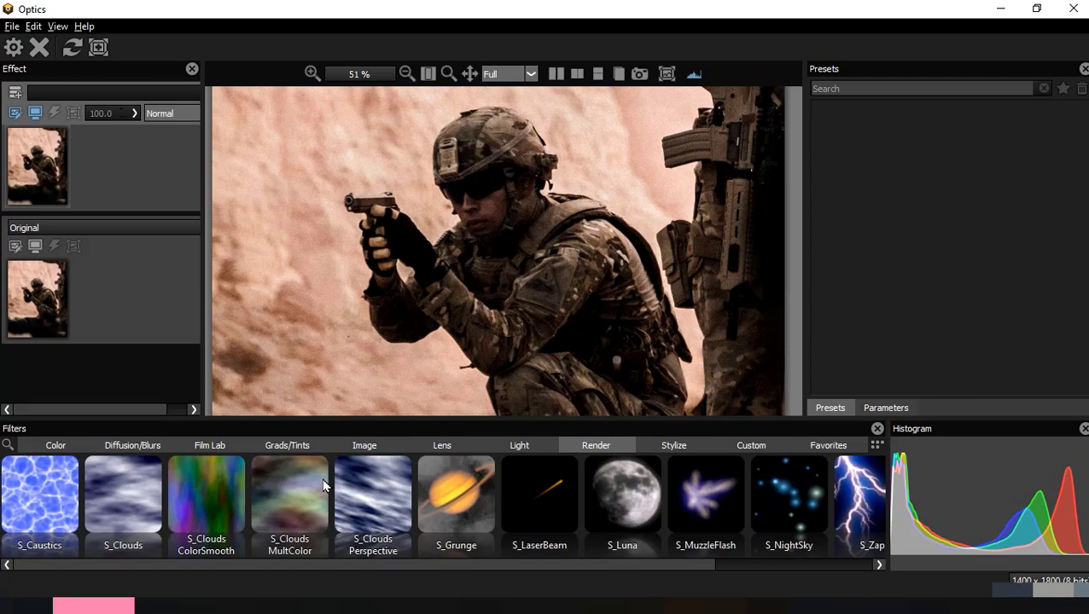
drag(253, 565, 574, 565)
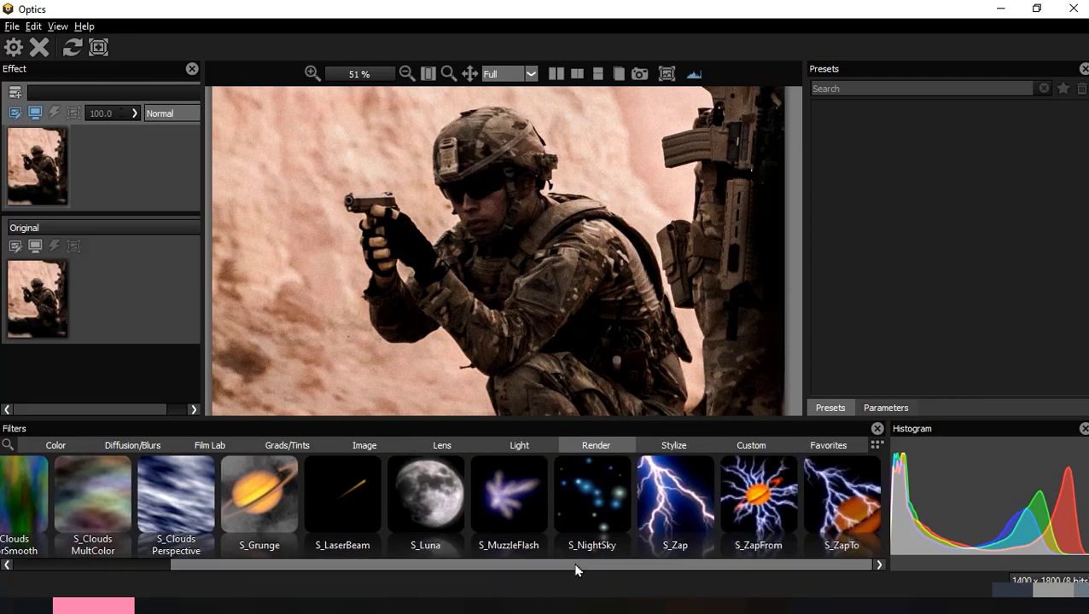
click(513, 507)
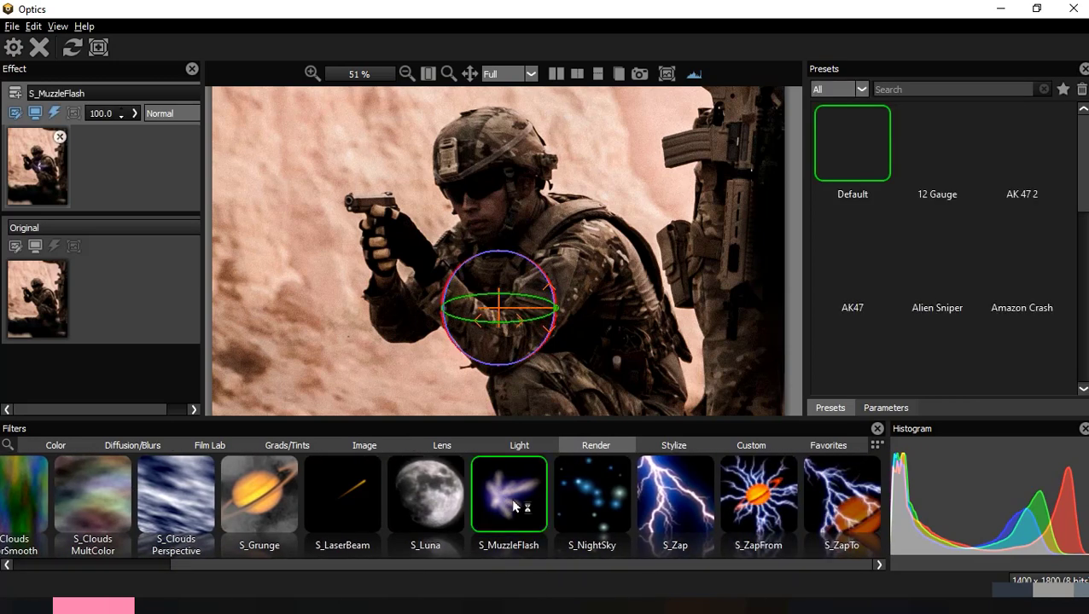
scroll(943, 172, down, 3)
scroll(943, 267, down, 1)
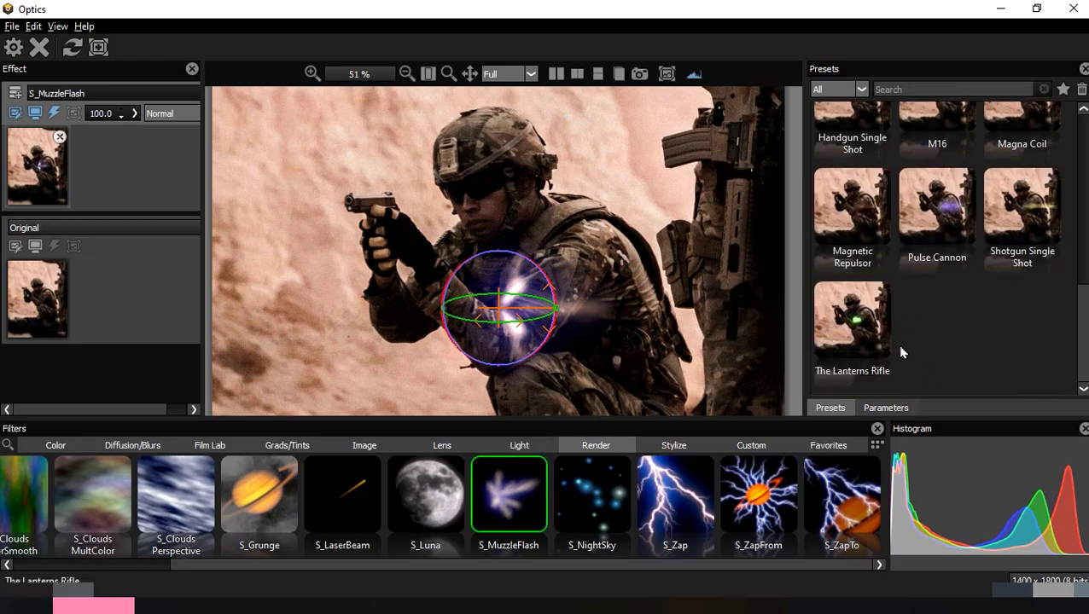
scroll(911, 314, up, 5)
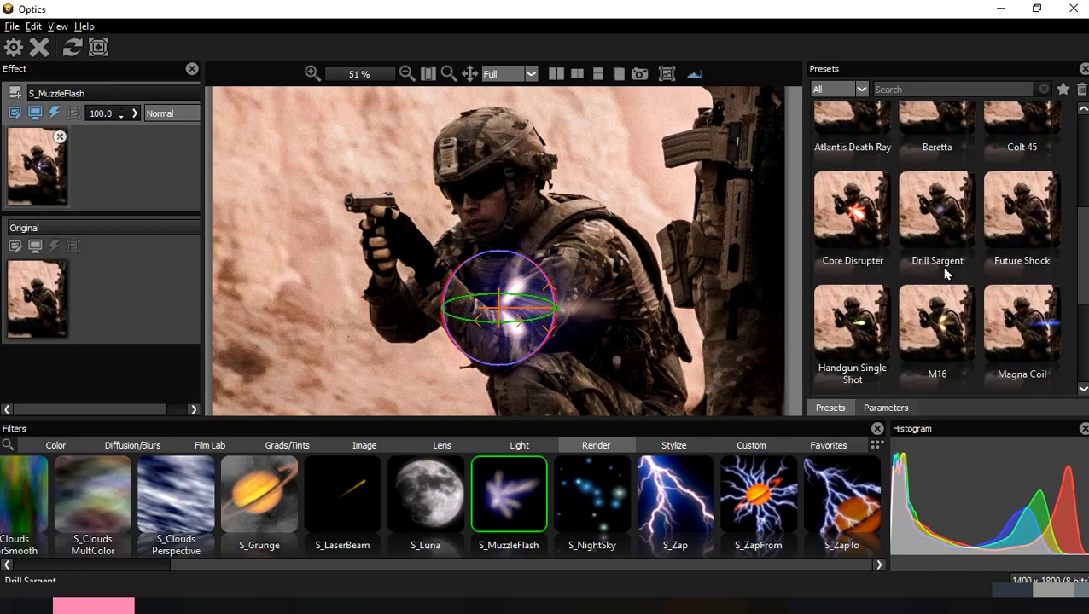
scroll(982, 277, up, 3)
scroll(977, 309, down, 3)
scroll(896, 243, up, 4)
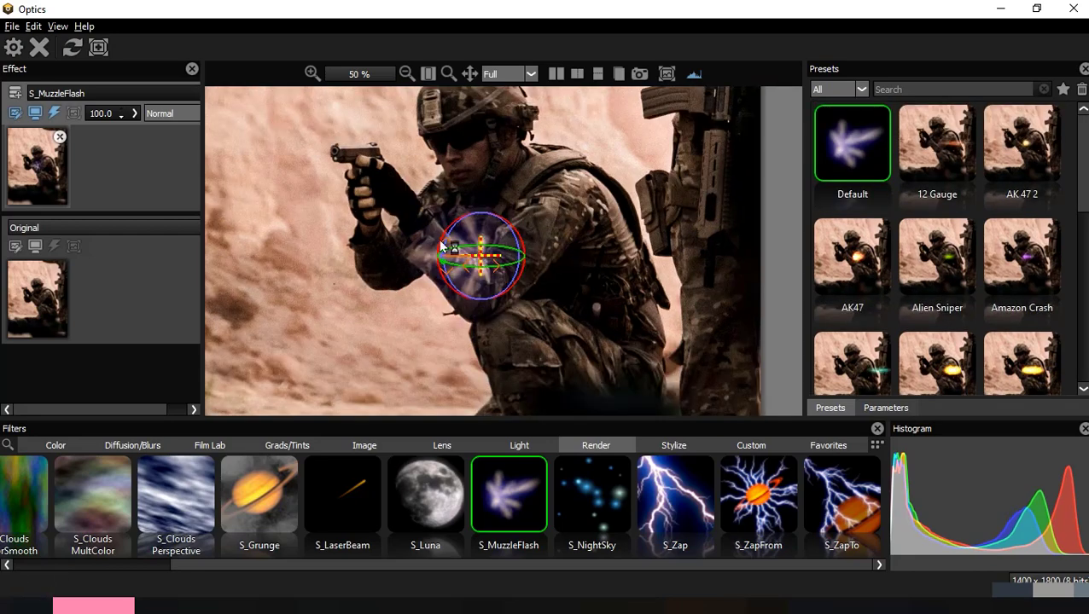
Move the default muzzle flash from the soldier's body onto the pistol.
drag(441, 246, 293, 143)
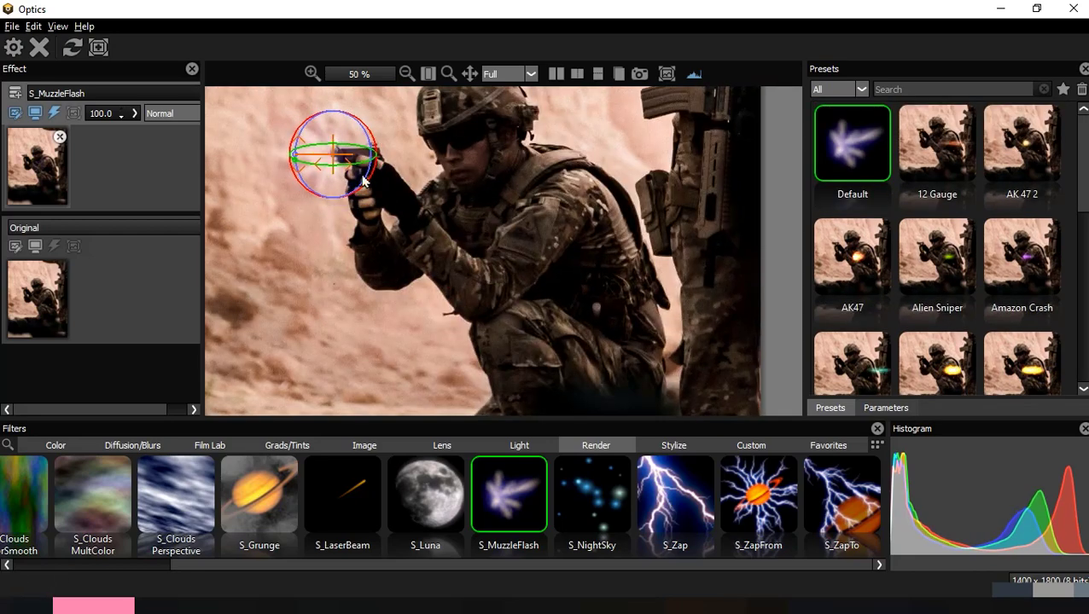
scroll(639, 244, up, 5)
scroll(639, 244, down, 4)
drag(616, 264, 704, 273)
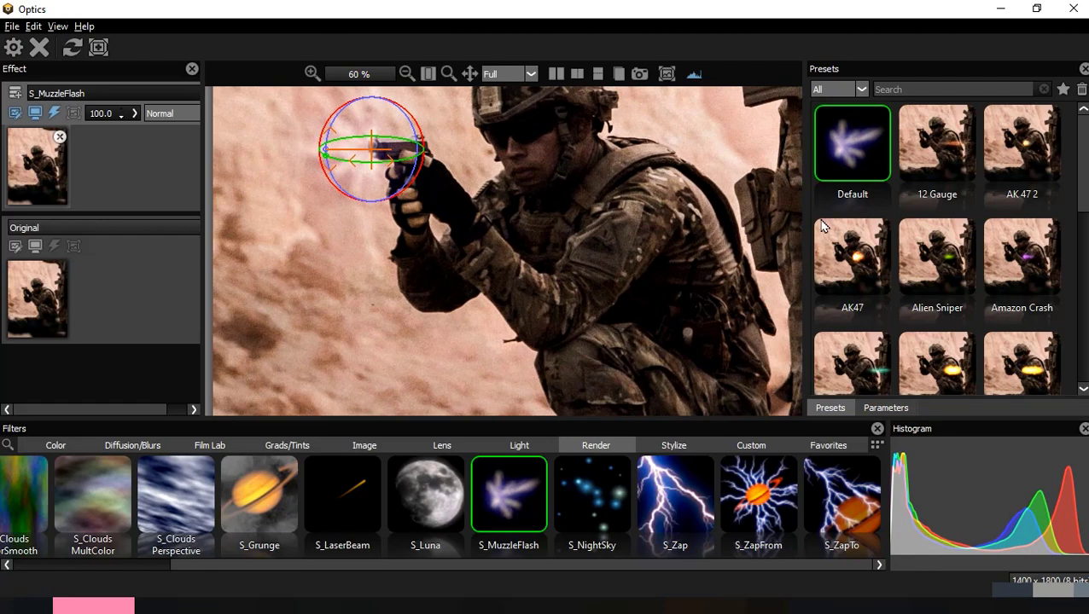
Apply the AK47 preset, then set its Gun to Colt45 and its Variant to Random.
click(880, 291)
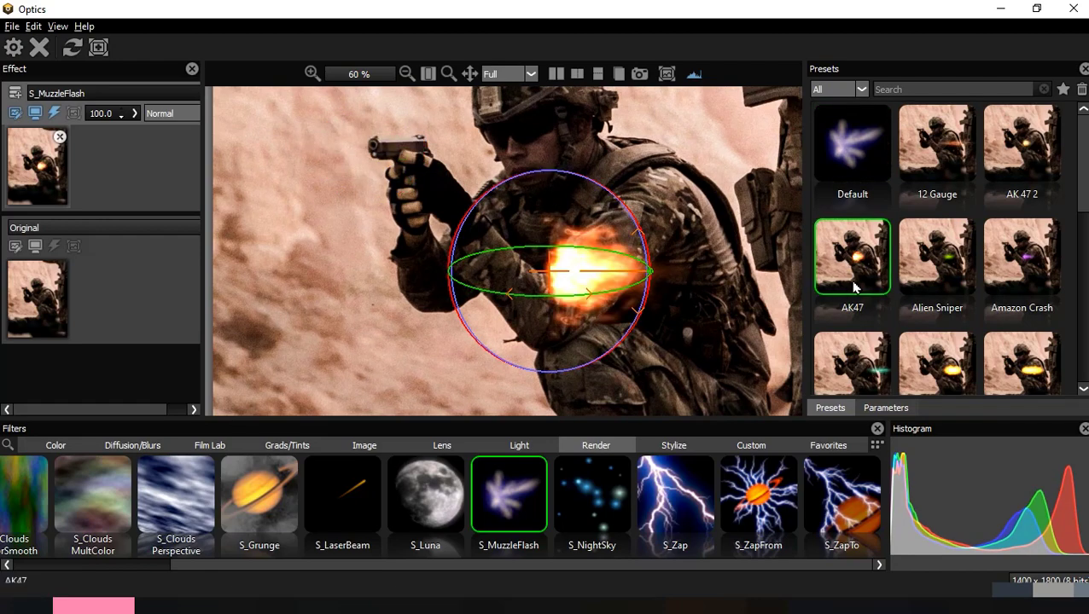
click(886, 408)
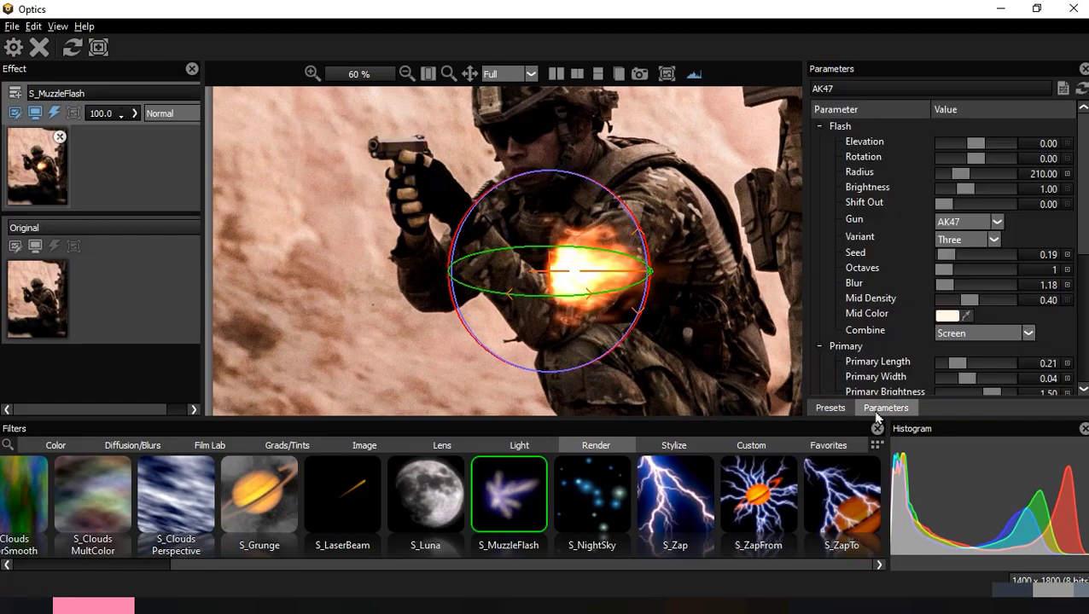
click(997, 222)
click(960, 247)
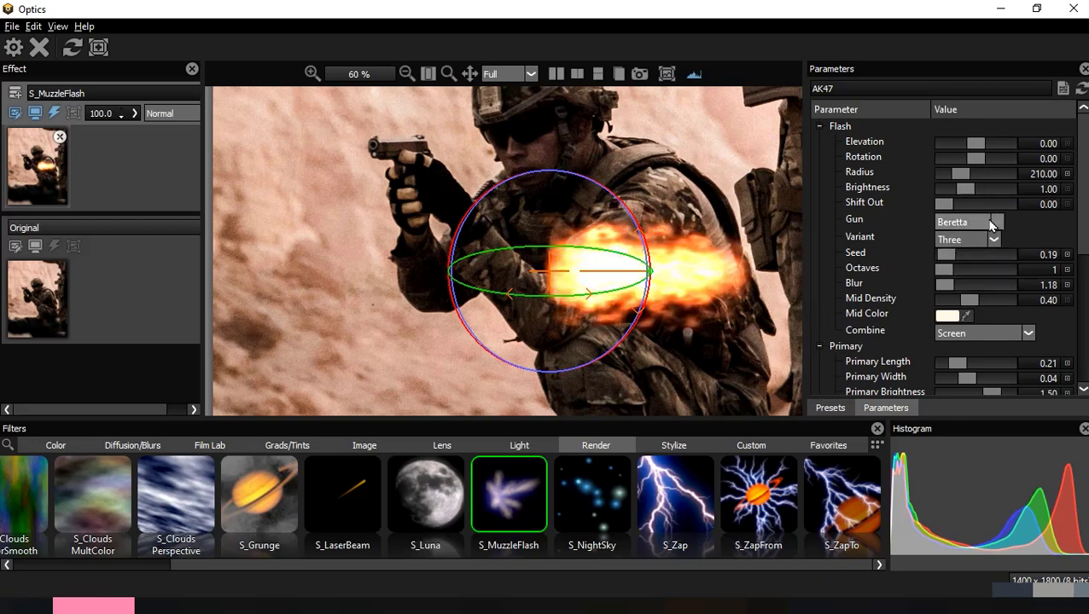
click(993, 222)
click(953, 257)
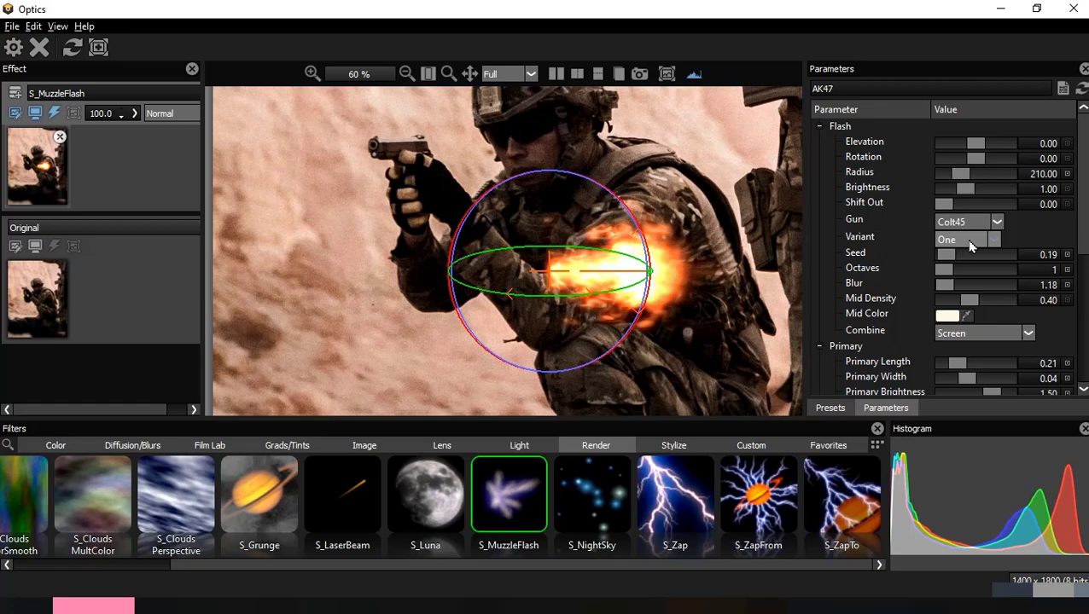
click(968, 242)
click(961, 287)
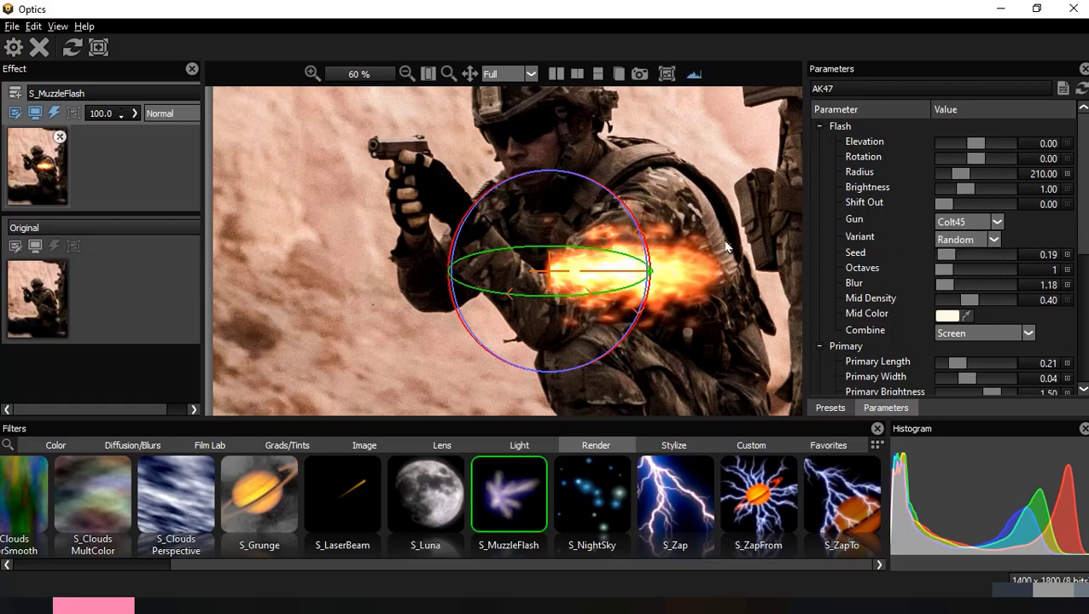
Rotate the flash to fire in the pistol's direction, at about -150.86 rotation and 3.86 elevation.
drag(651, 272, 369, 295)
drag(482, 281, 483, 232)
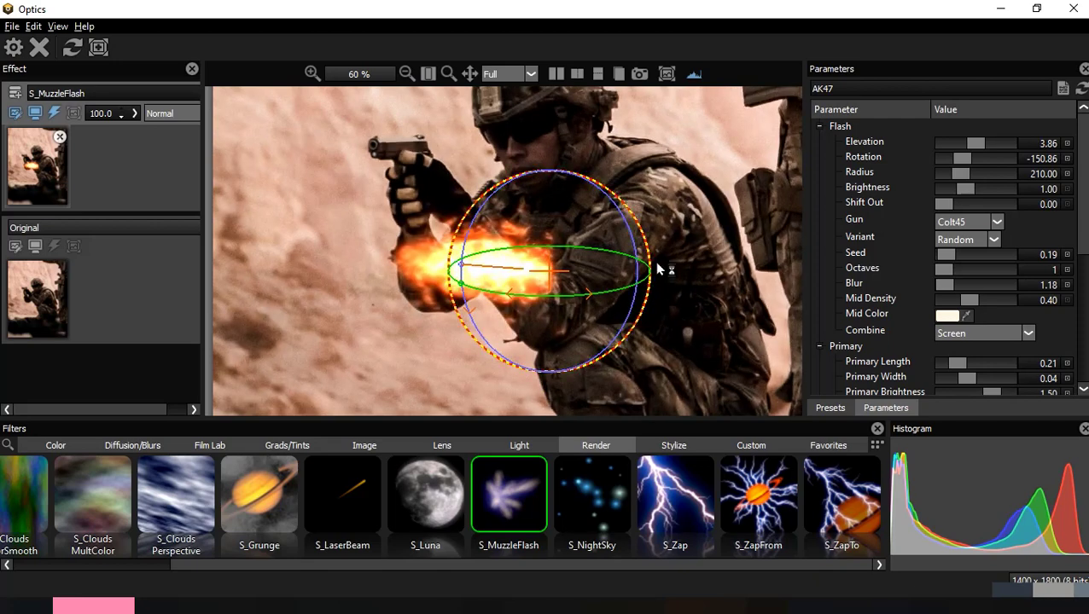
Shrink the flash to a radius of about 100.80 and place it at the pistol's muzzle.
drag(658, 213, 636, 383)
scroll(362, 139, up, 4)
drag(435, 277, 462, 273)
Set the flash's Glow Bright to 7.80 and its Glow Width to 105.00.
scroll(469, 274, down, 5)
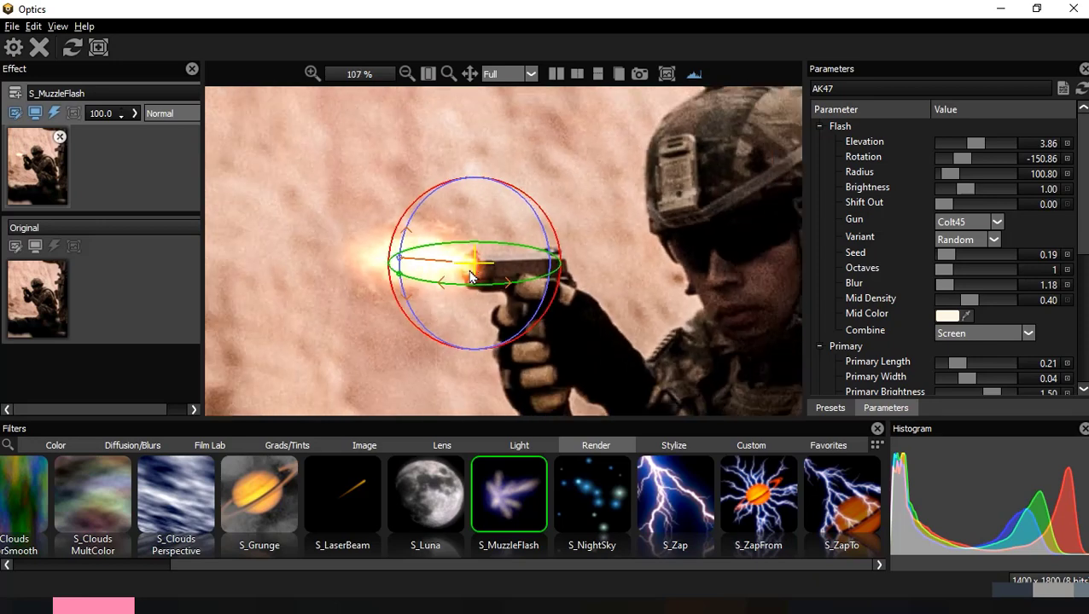
scroll(916, 265, down, 5)
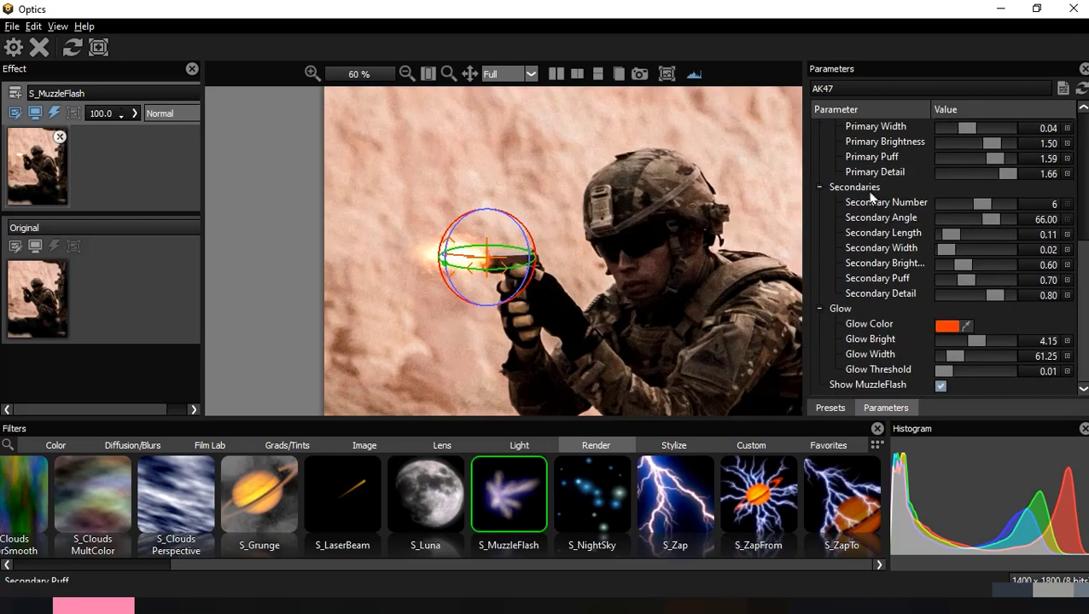
mouse_move(975, 343)
mouse_down()
mouse_move(1007, 341)
mouse_move(943, 356)
mouse_move(963, 359)
mouse_up()
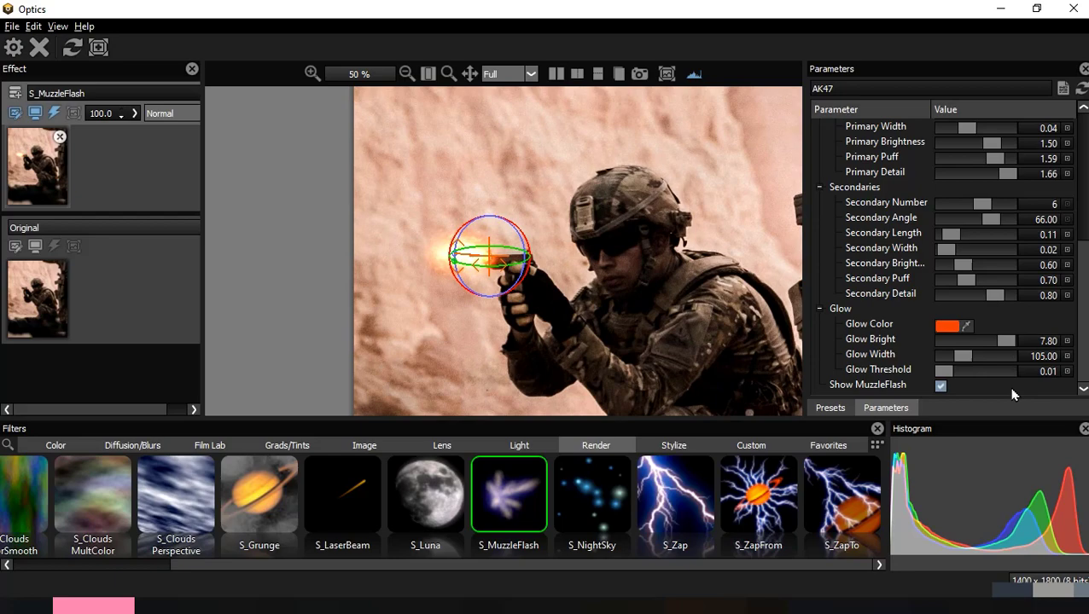
Align the flash with the pistol's barrel and turn off Show MuzzleFlash to hide the on-image controls.
scroll(406, 264, up, 5)
drag(390, 238, 388, 246)
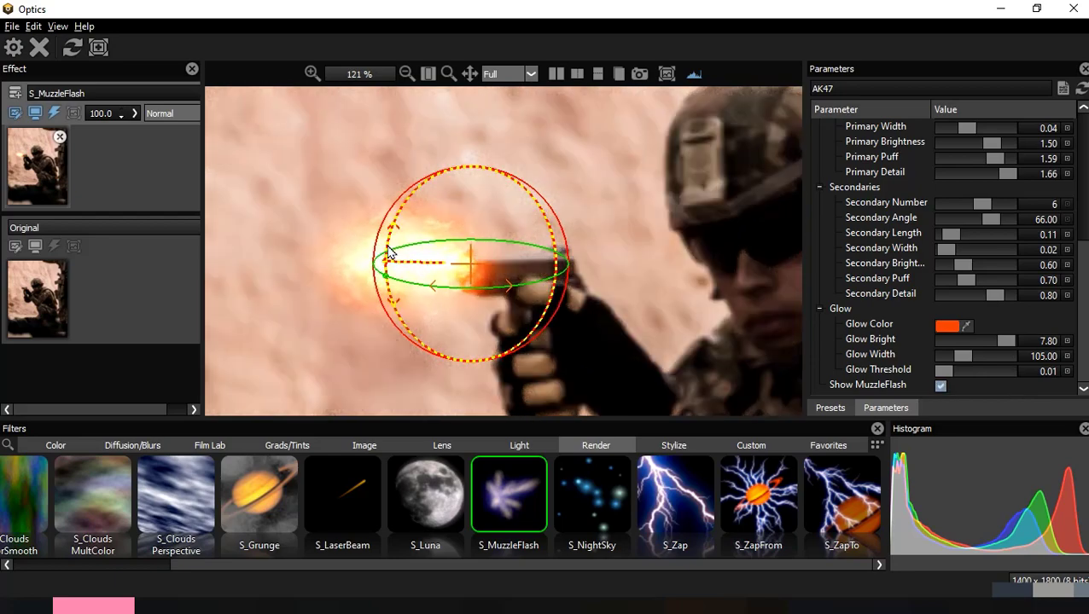
drag(470, 265, 468, 282)
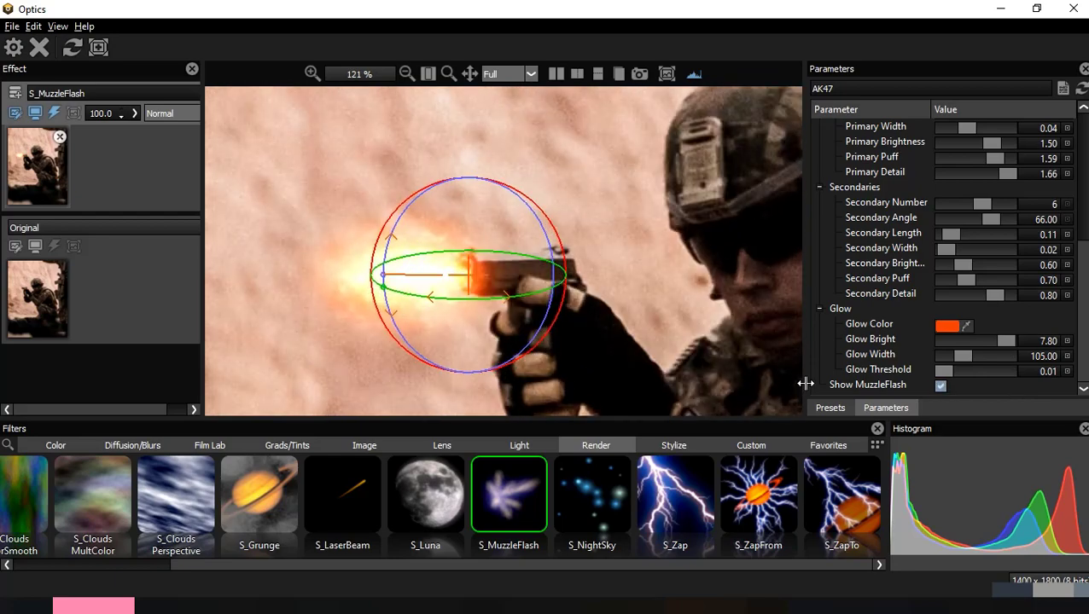
click(941, 386)
scroll(428, 210, down, 6)
scroll(429, 209, up, 4)
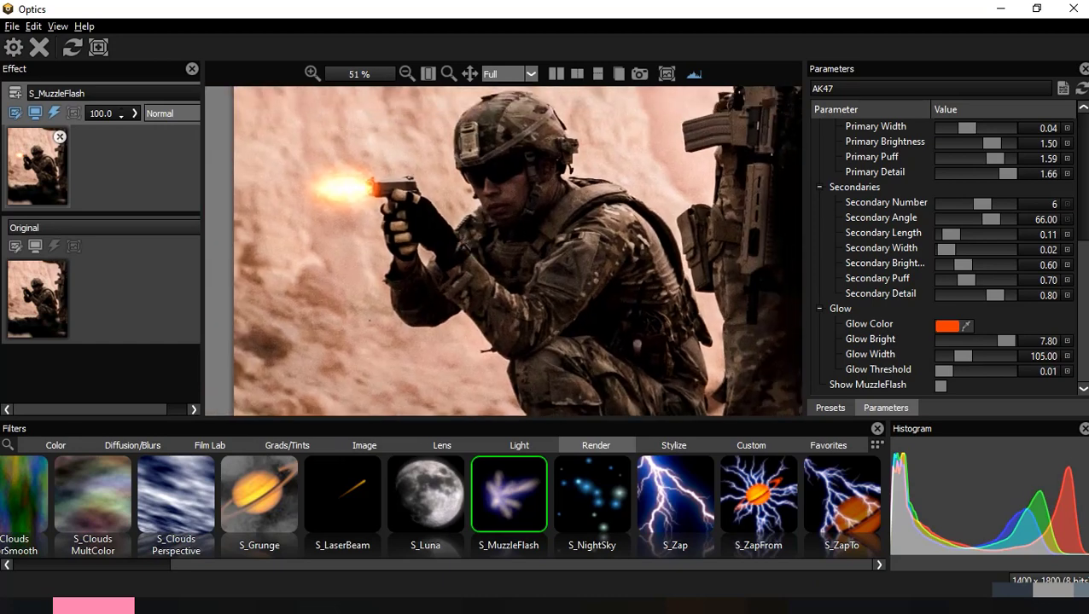
Set Secondary Number to 10, Secondary Length to 0.00, Primary Length to 0.22 and Primary Width to 0.03.
scroll(817, 232, up, 1)
drag(981, 251, 895, 305)
scroll(895, 306, up, 2)
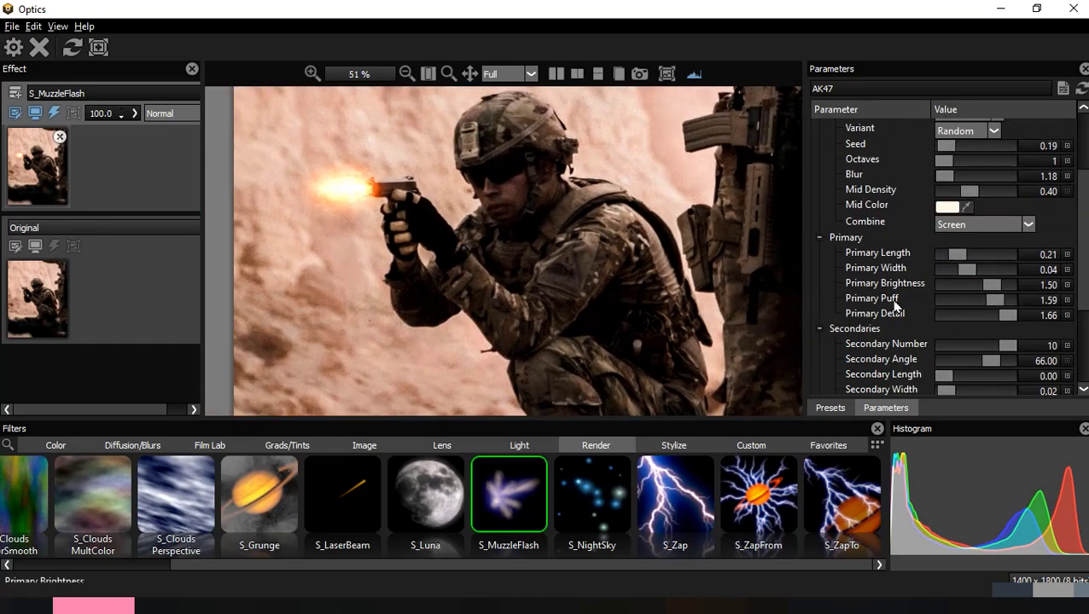
drag(990, 260, 957, 262)
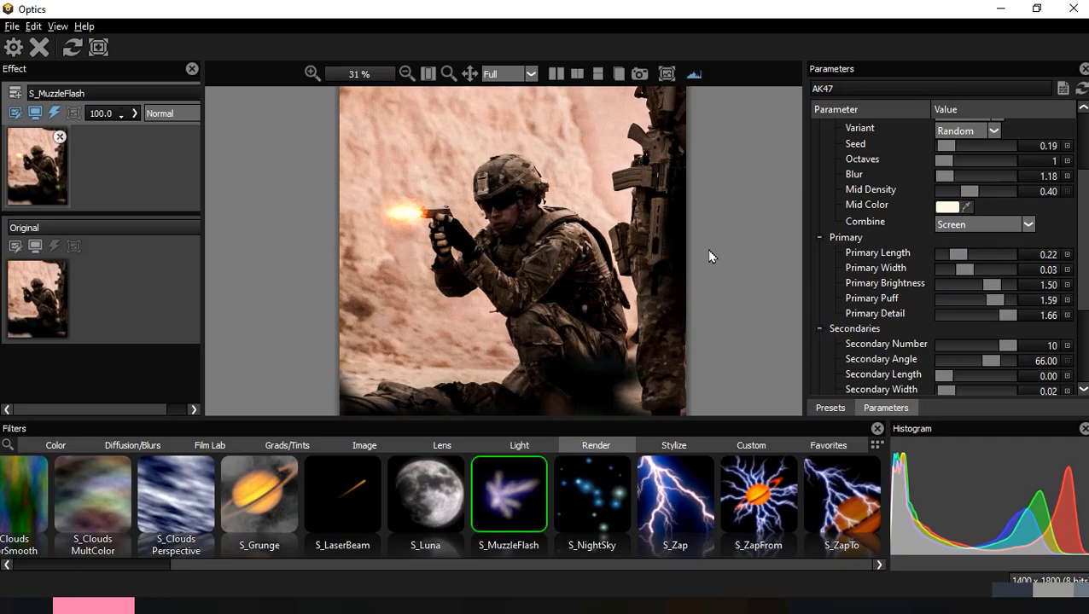
Set the flash's Secondary Number to 9.
scroll(410, 216, up, 6)
drag(411, 216, 664, 279)
scroll(1016, 349, down, 5)
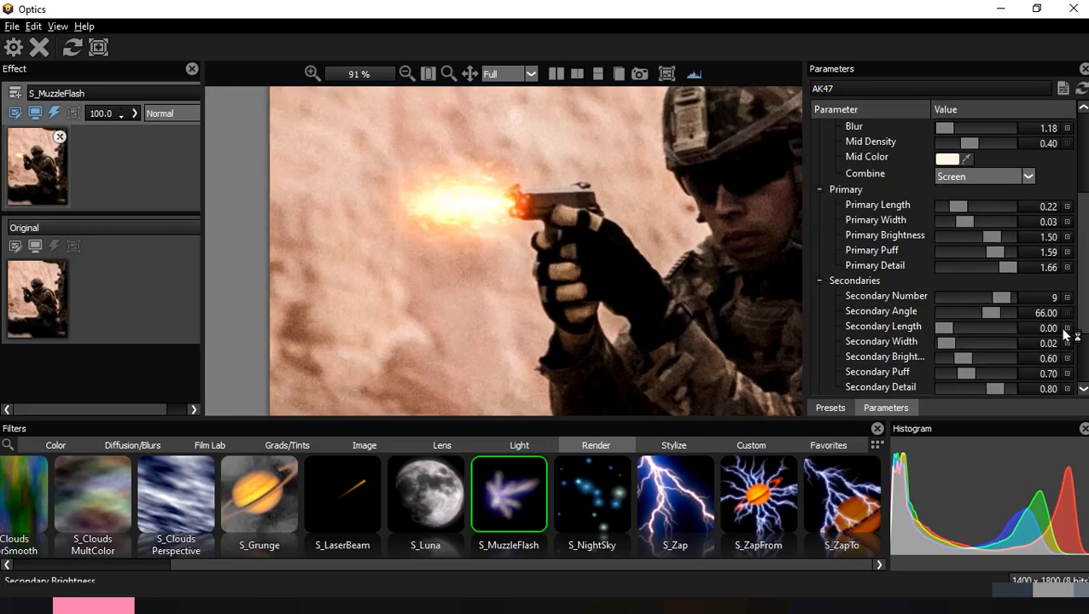
Set the flash's Secondary Width and Secondary Brightness to 0.00 and Secondary Angle to 66.74, and apply the effect.
click(942, 387)
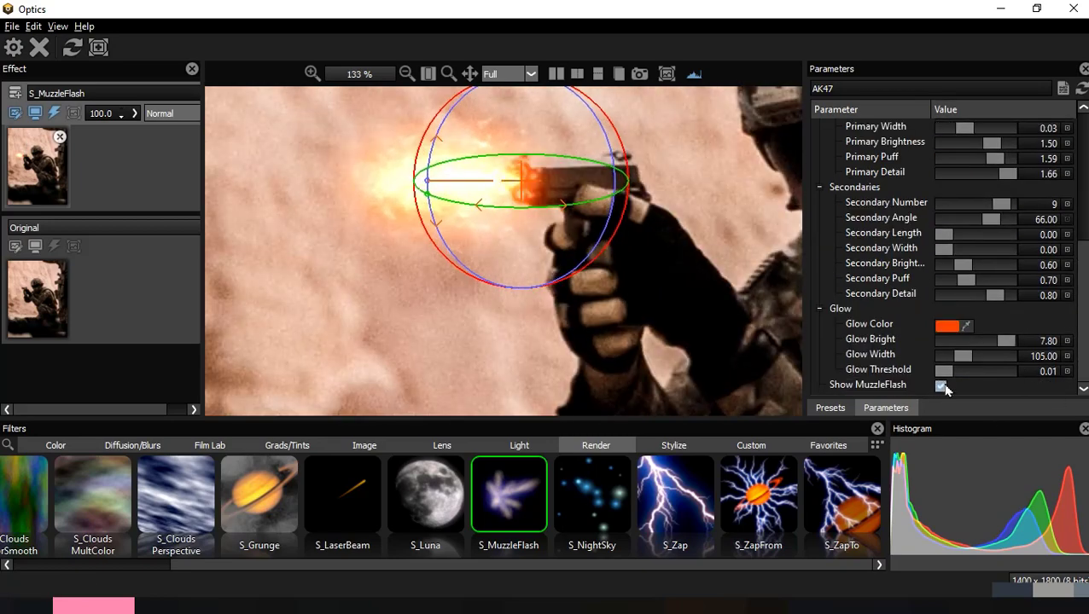
scroll(960, 304, up, 5)
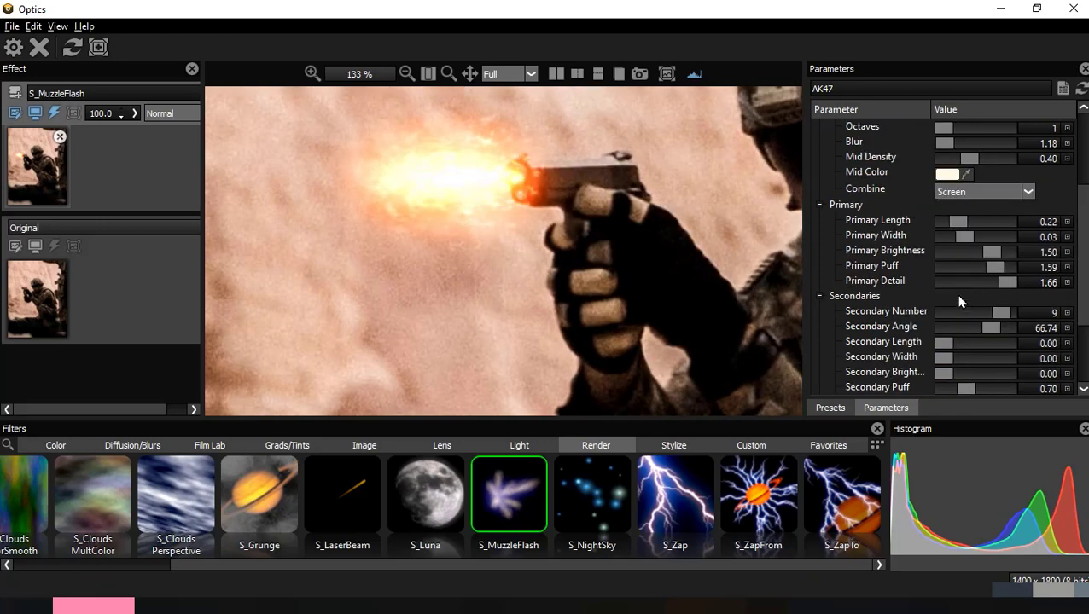
click(966, 307)
drag(1083, 247, 1083, 303)
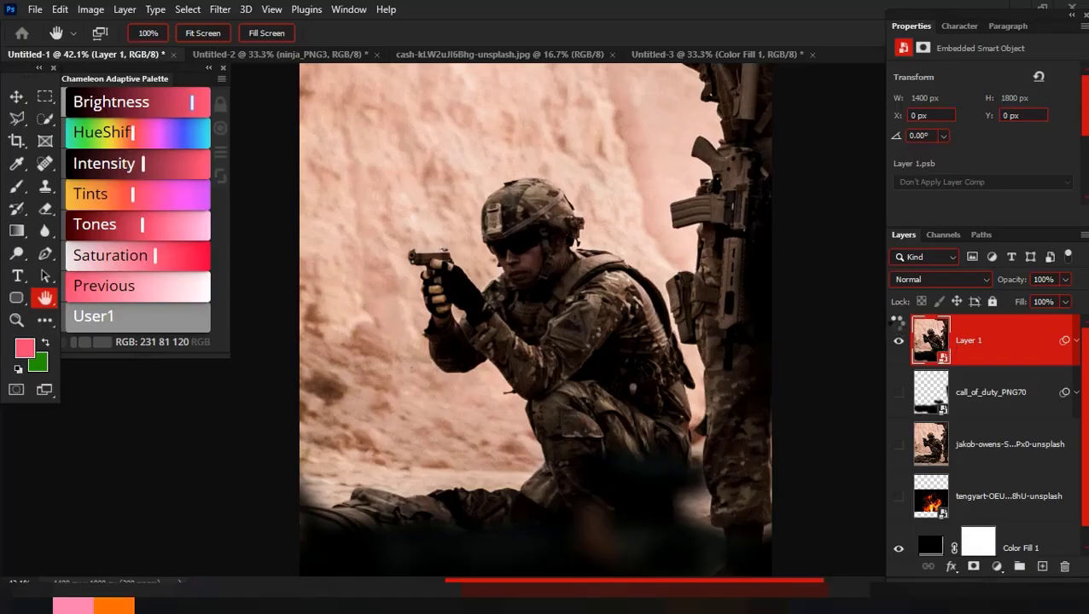
Examine the applied muzzle flash on the soldier's pistol both in the whole image and up close.
scroll(416, 285, up, 4)
scroll(570, 319, down, 6)
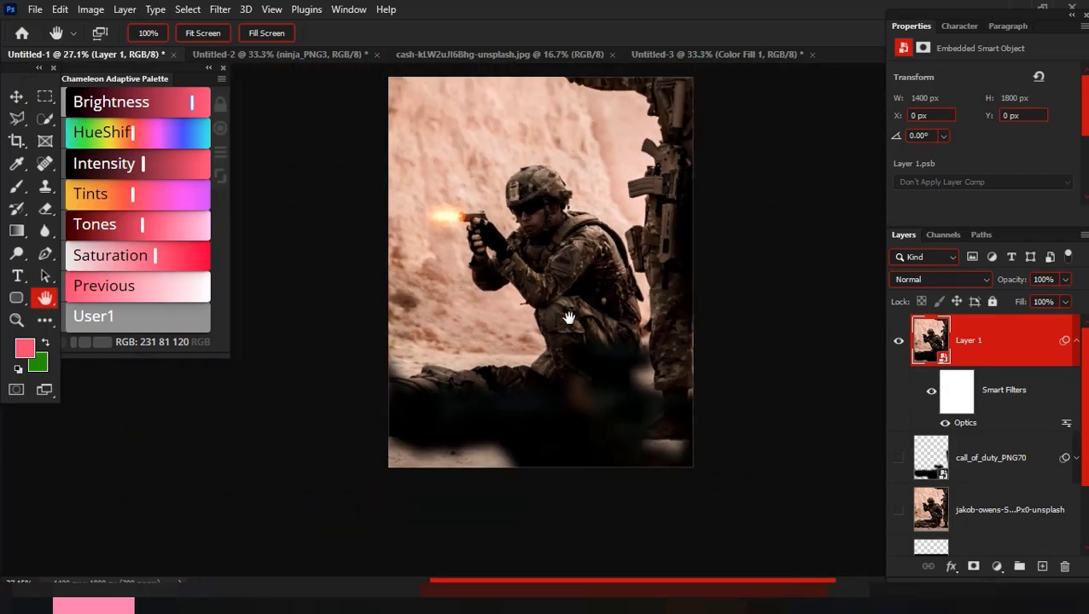
scroll(568, 319, up, 3)
scroll(433, 206, down, 1)
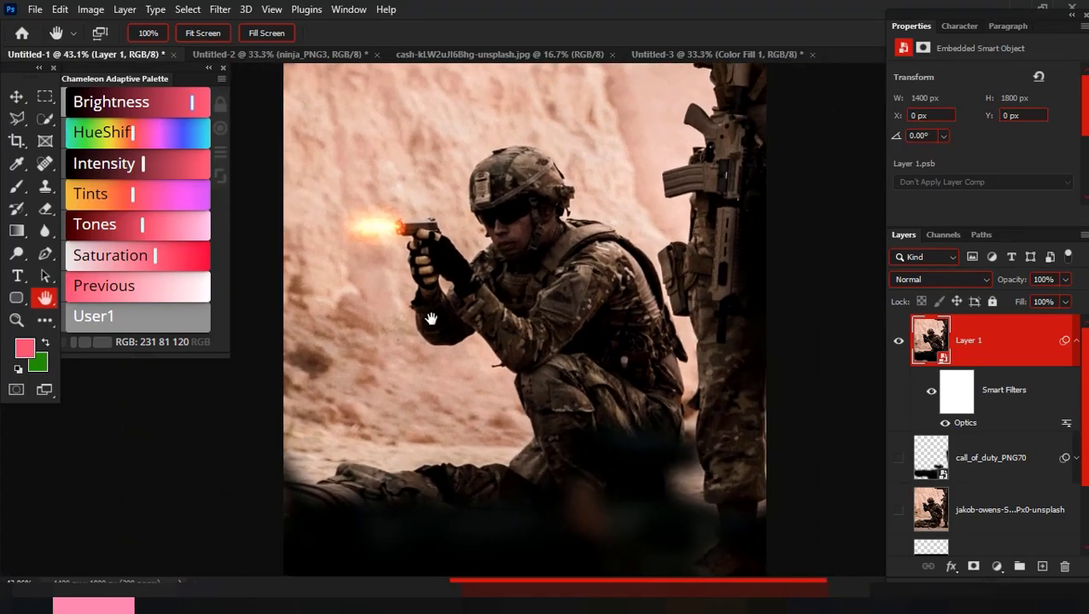
scroll(410, 342, down, 1)
scroll(386, 359, up, 3)
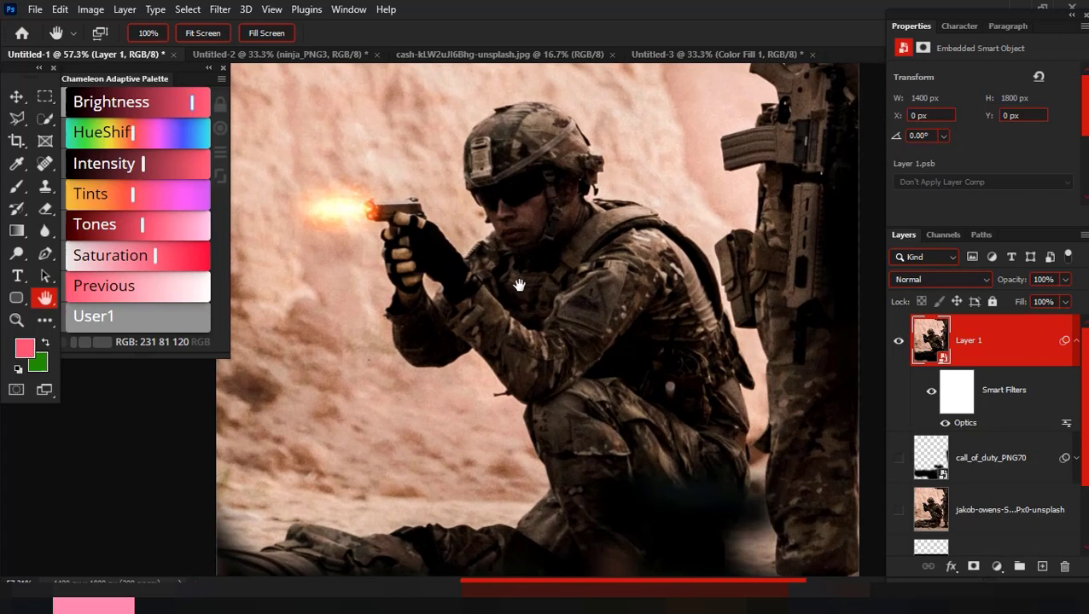
scroll(518, 284, down, 1)
Add a new layer above the soldier and sample the orange of the muzzle flash for the Brush.
click(1043, 567)
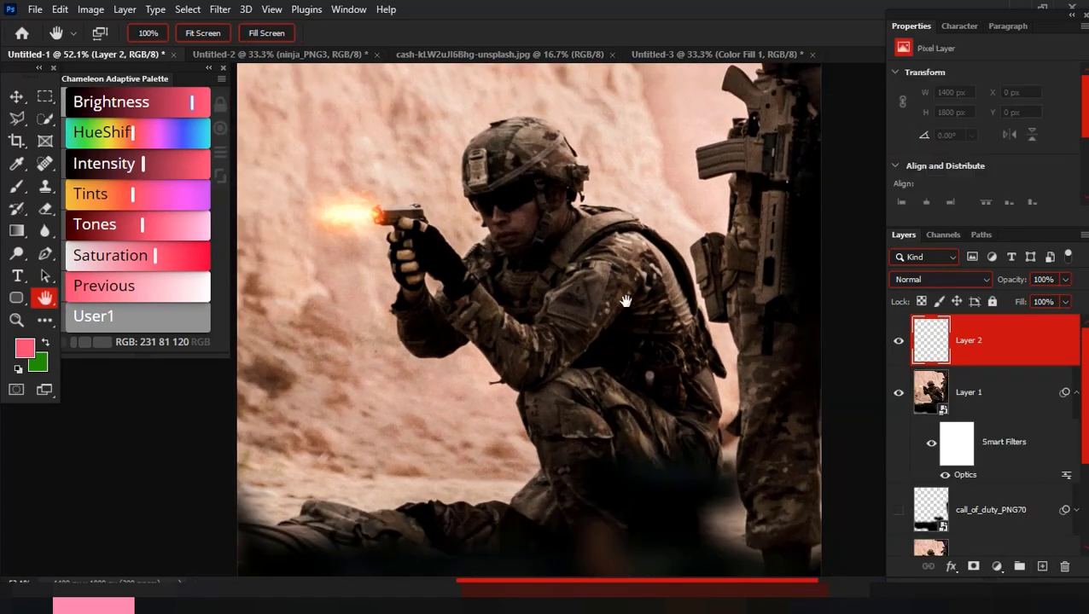
scroll(333, 242, up, 2)
key(b)
scroll(440, 208, up, 2)
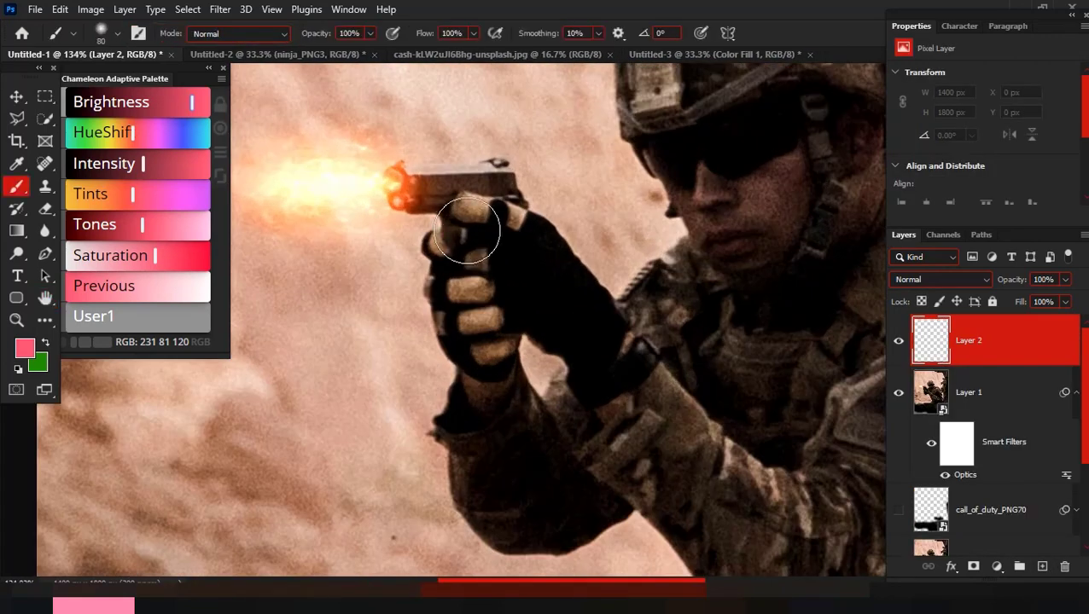
alt+click(384, 183)
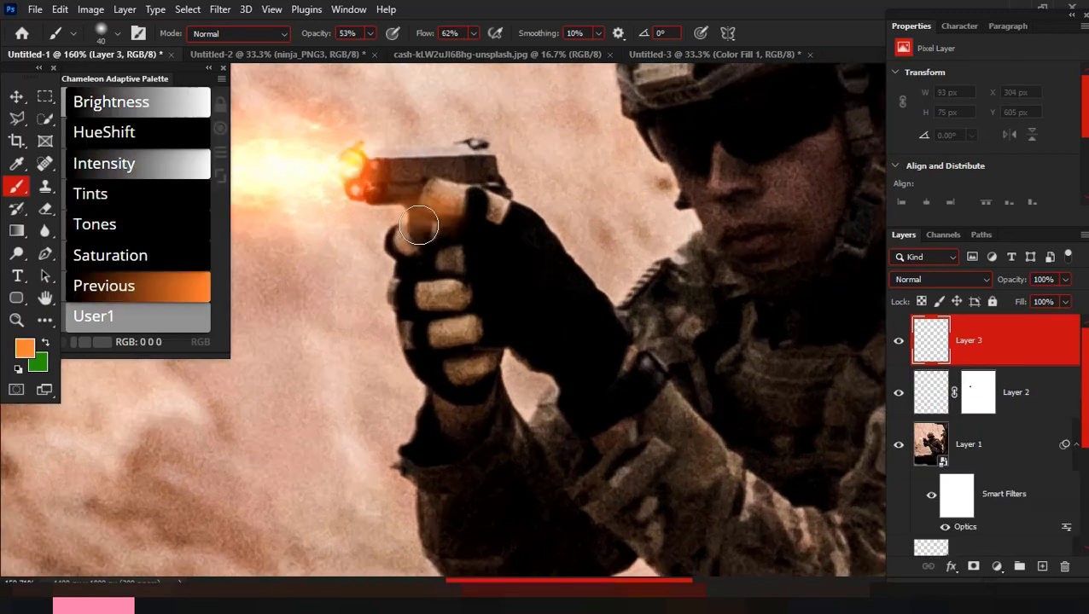
Paint orange light over the soldier's gripping hand and wrist on Layer 3 and set its blend mode to Overlay.
mouse_move(418, 225)
mouse_down()
mouse_move(415, 254)
mouse_move(452, 359)
mouse_move(493, 306)
mouse_move(433, 400)
mouse_move(429, 495)
mouse_move(444, 558)
mouse_up()
click(938, 280)
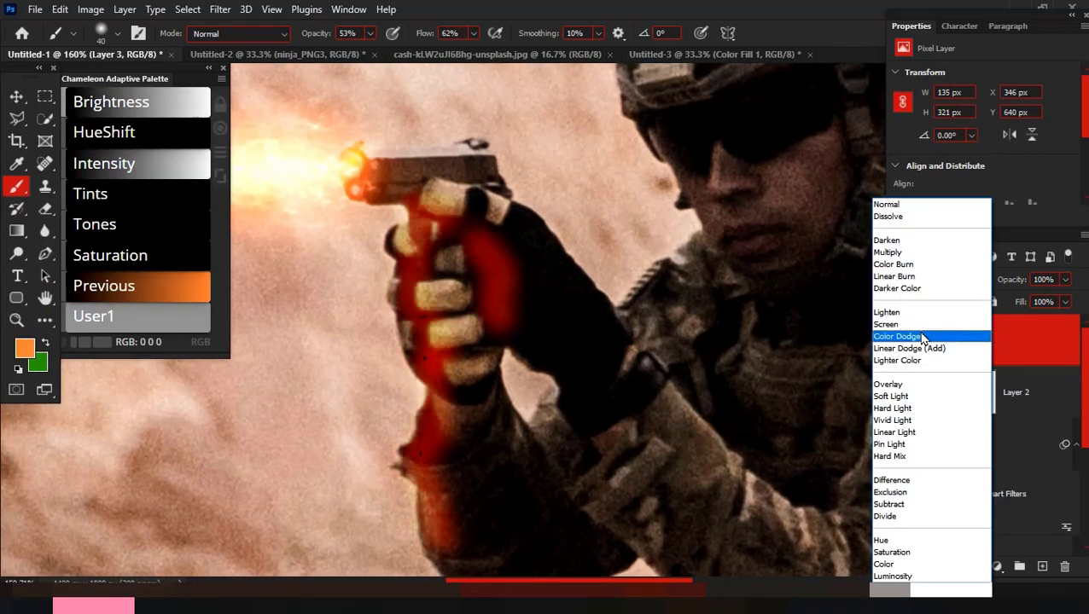
click(914, 384)
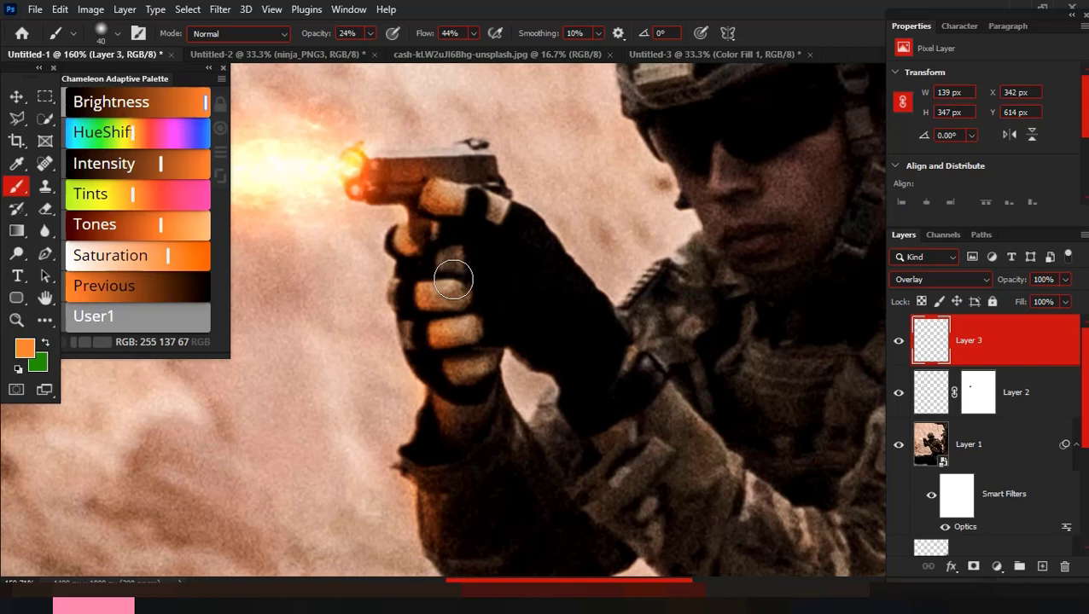
Brush more orange light onto the soldier's arms, face and helmet on Layer 3 at 24% opacity and 44% flow.
scroll(483, 278, down, 3)
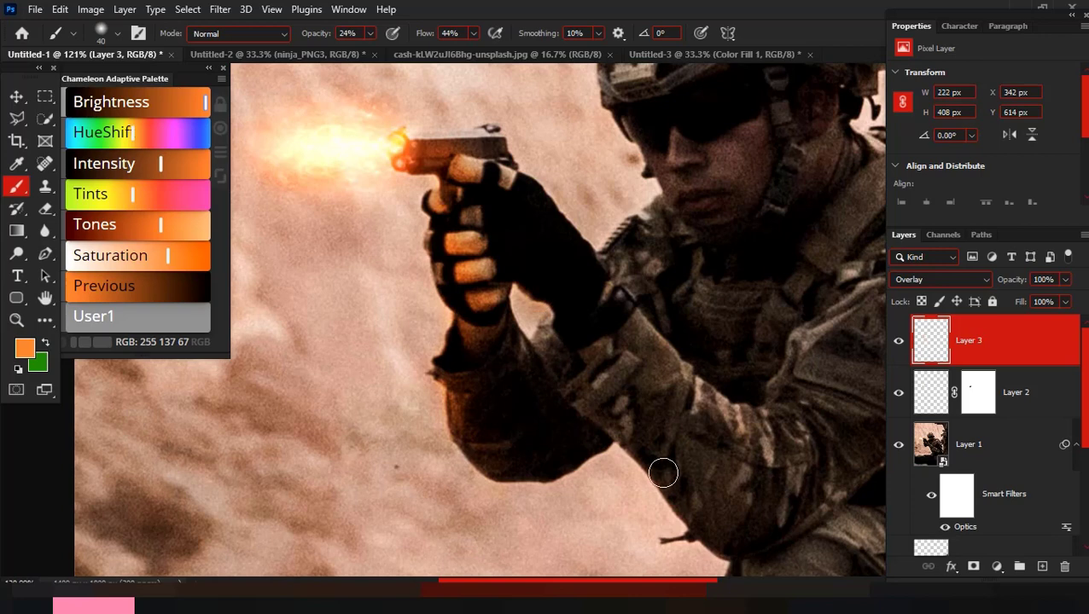
drag(680, 302, 590, 481)
scroll(634, 288, up, 3)
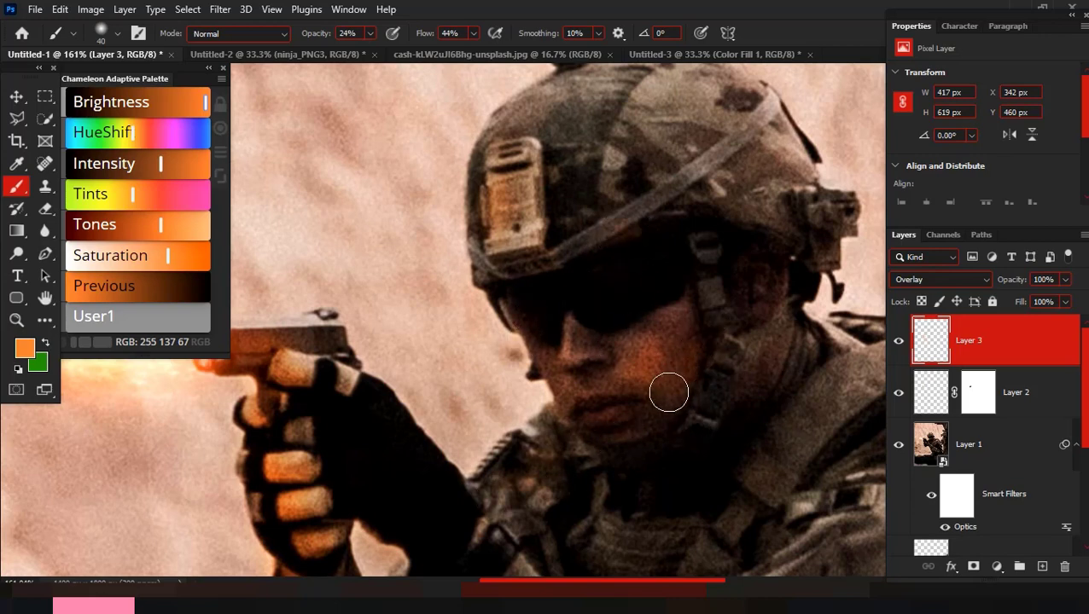
scroll(669, 393, down, 3)
scroll(496, 350, up, 1)
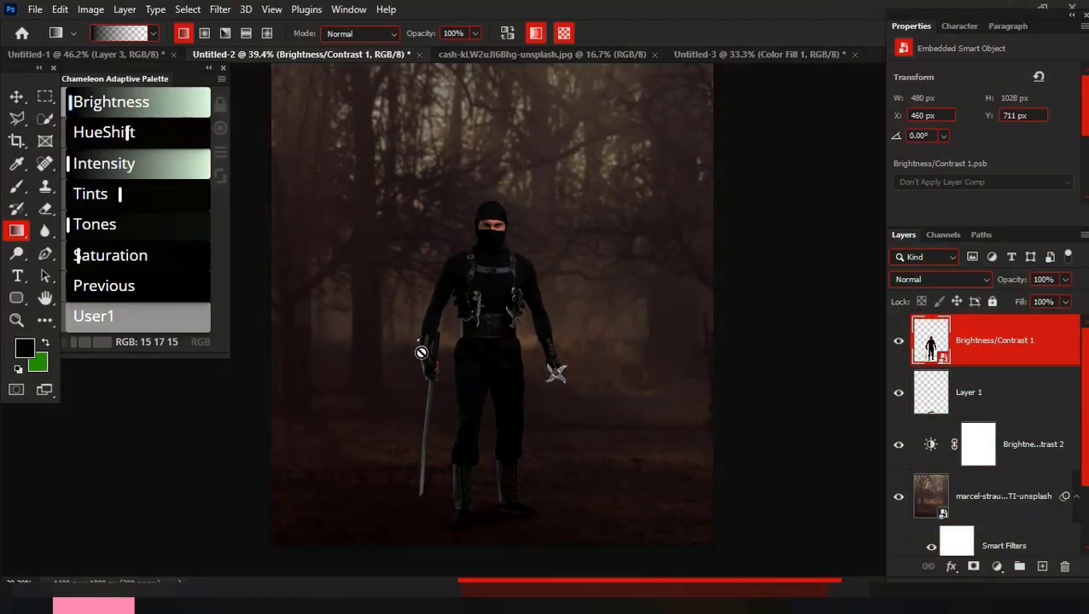
Start a Pen path along the slanted tip of the sword blade in the ninja image.
scroll(495, 367, up, 2)
scroll(464, 393, down, 2)
scroll(479, 359, up, 2)
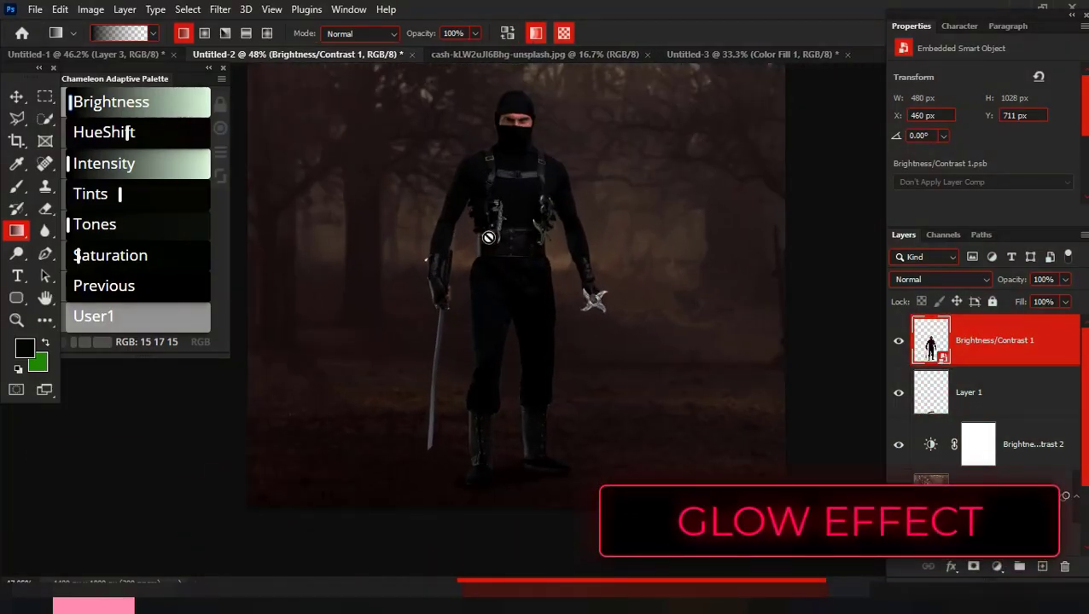
scroll(407, 416, up, 4)
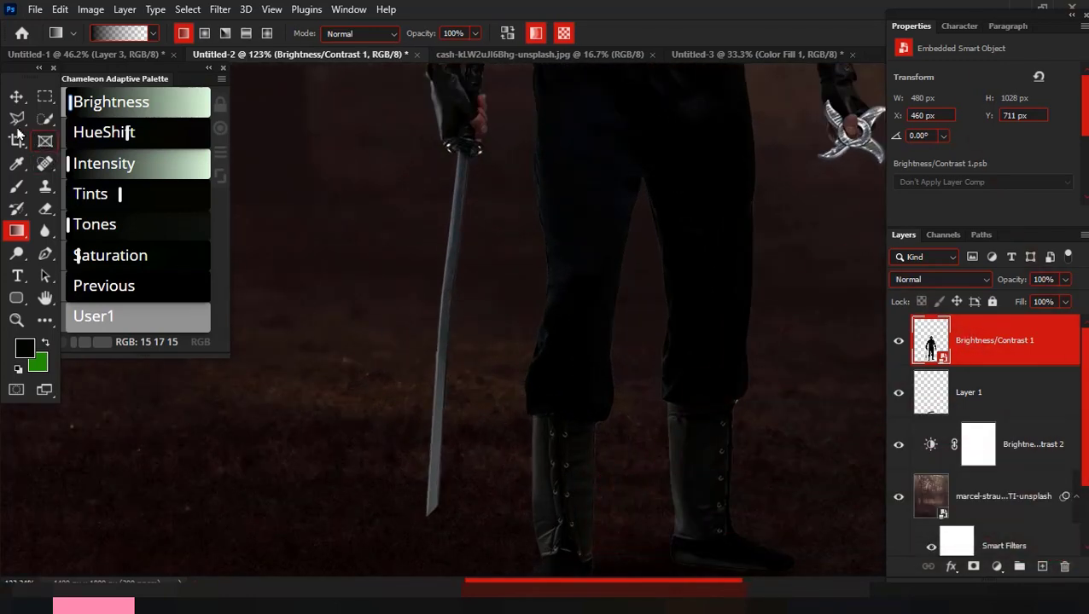
key(p)
scroll(432, 515, up, 6)
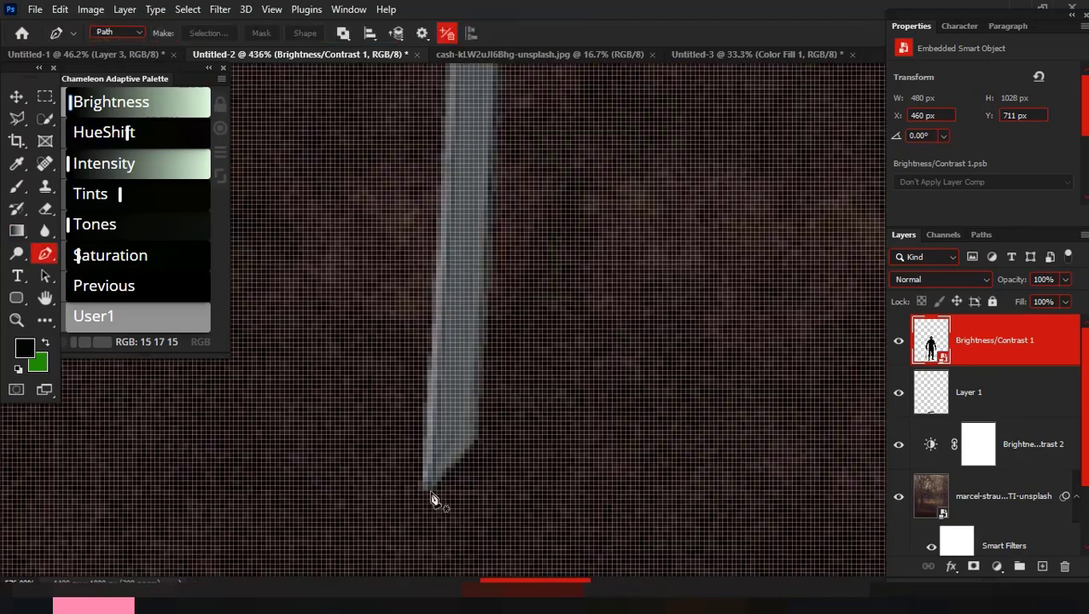
click(425, 485)
click(484, 437)
Trace the blade edge nearest the ninja's legs up to the guard and across the top of the blade.
scroll(483, 438, down, 5)
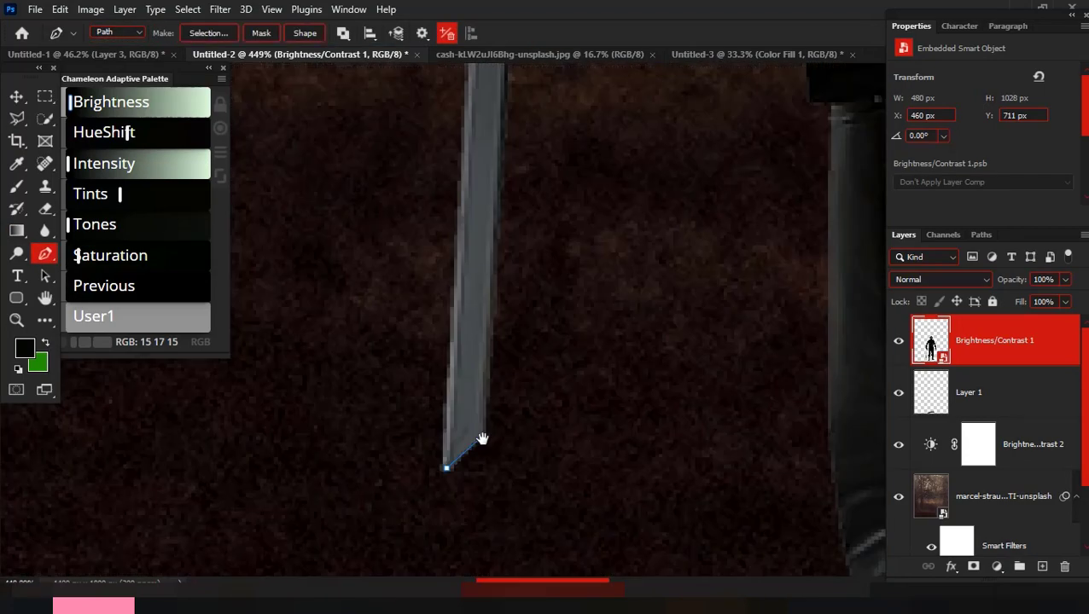
click(476, 218)
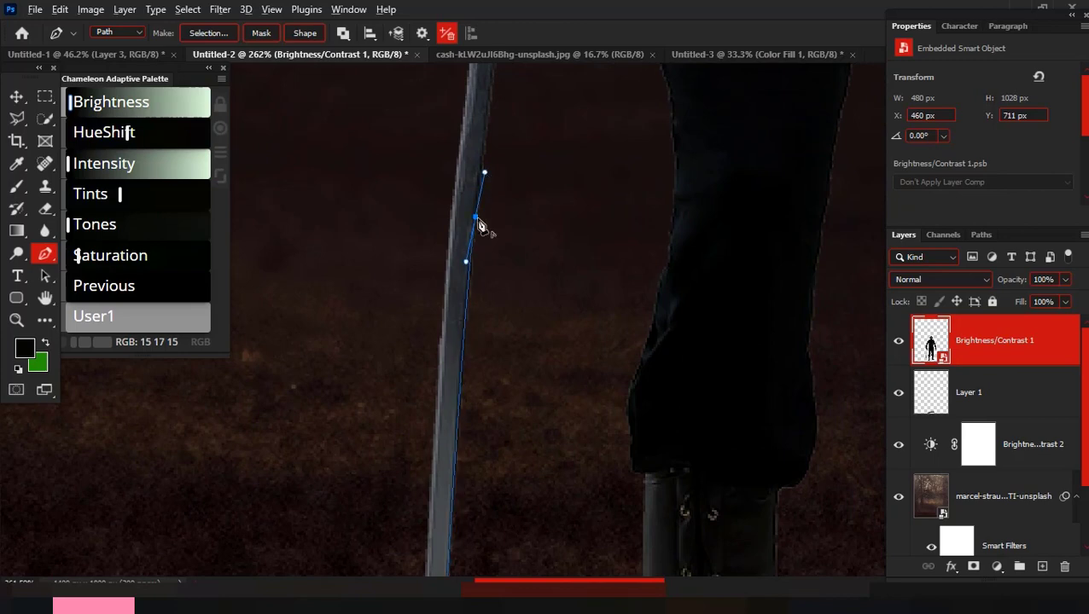
drag(480, 226, 479, 384)
scroll(504, 220, up, 3)
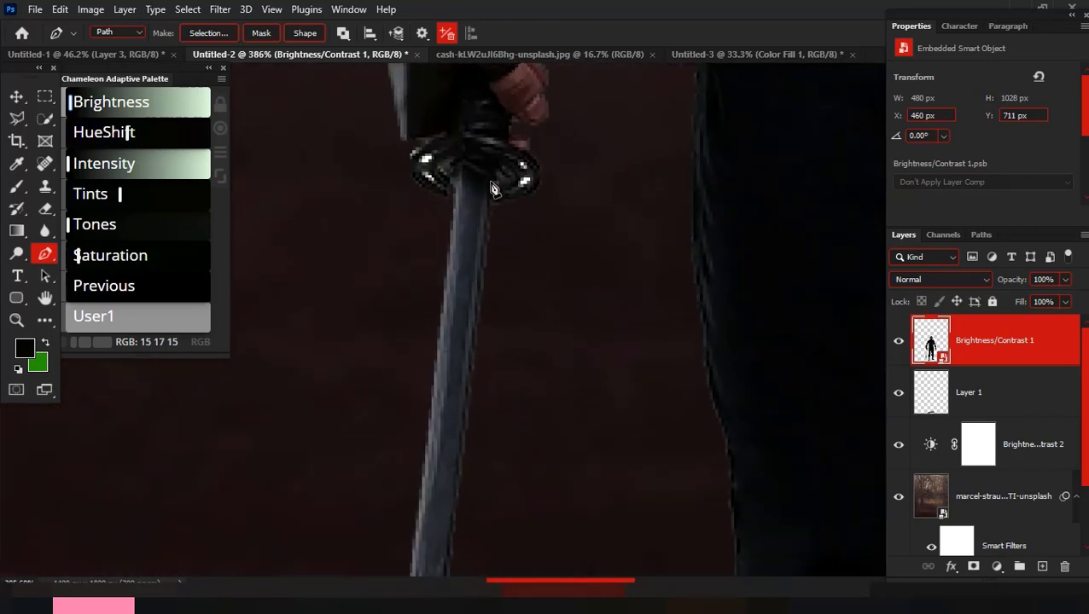
drag(490, 183, 490, 178)
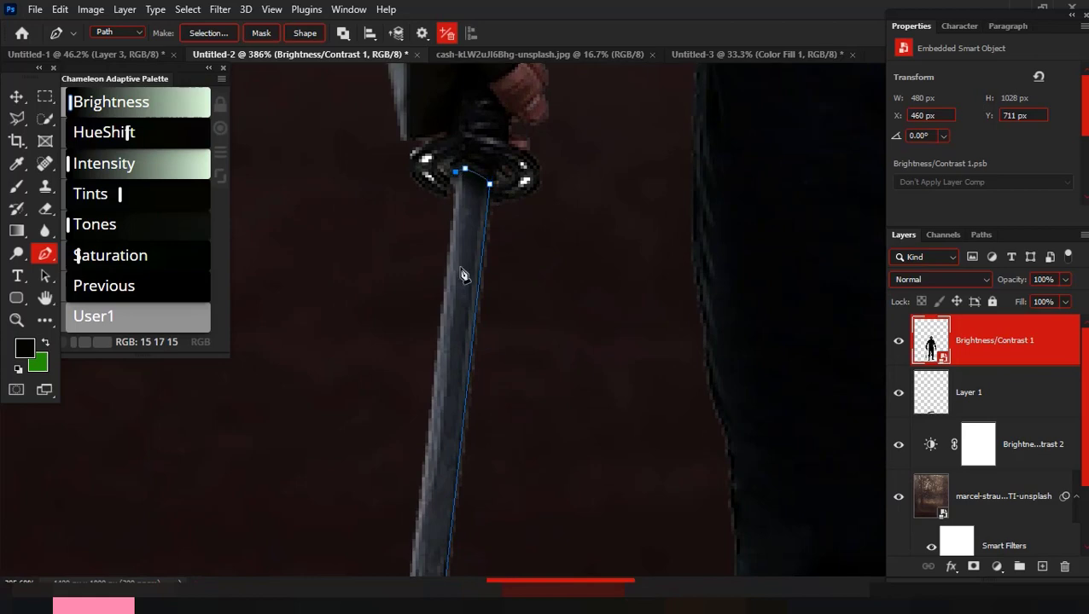
Trace the blade's outer edge back down to the tip, closing the path, and convert the path to a selection.
scroll(446, 281, down, 4)
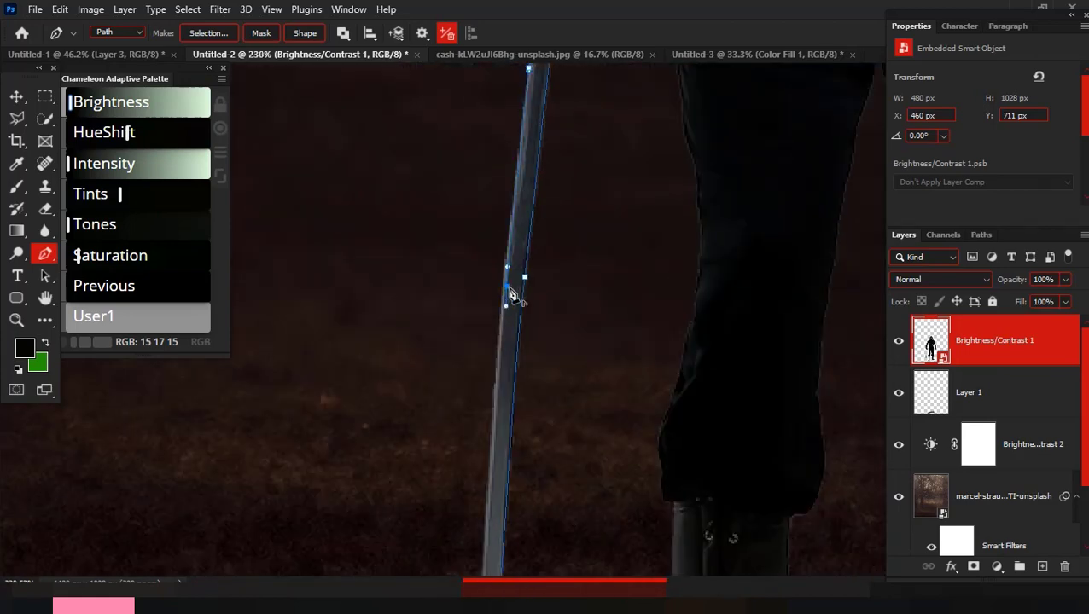
drag(510, 294, 504, 141)
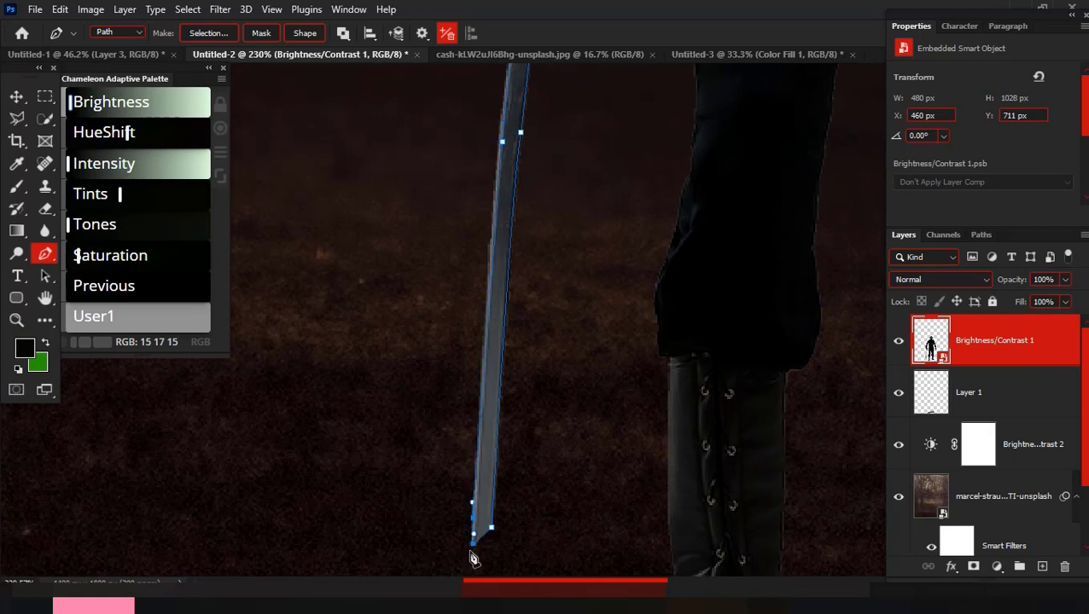
key(ctrl+Return)
scroll(507, 418, down, 4)
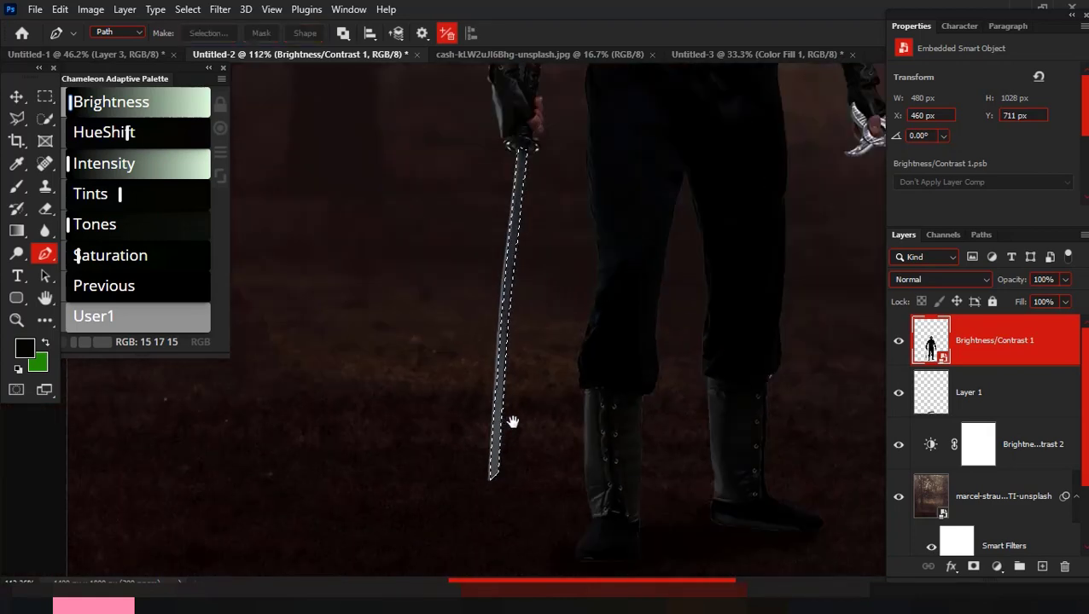
Fill the blade selection with a pale beige Solid Color fill layer.
click(1042, 566)
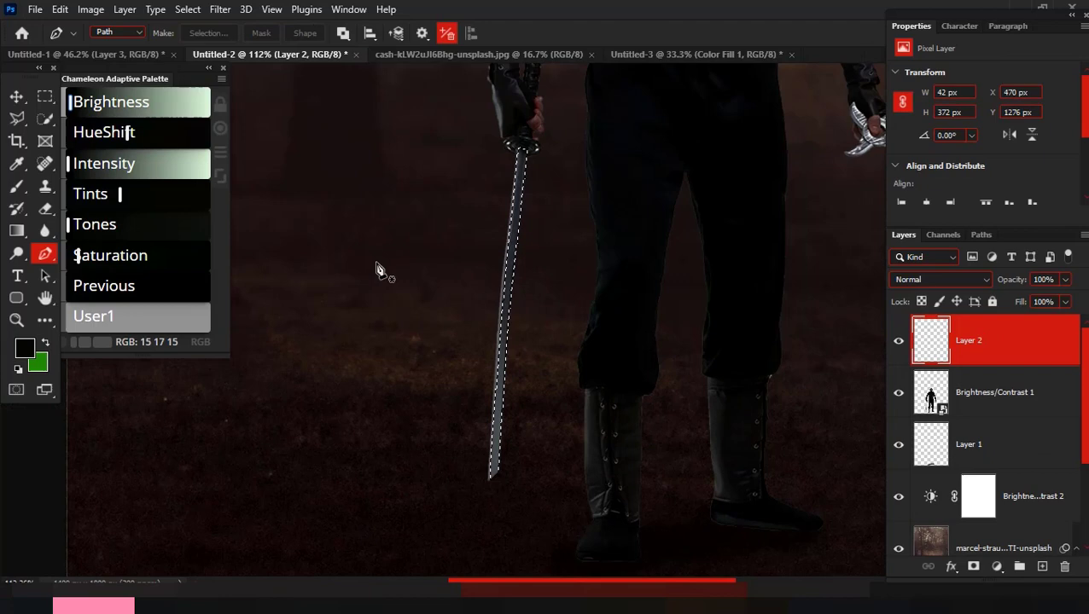
click(1064, 566)
click(996, 567)
click(887, 296)
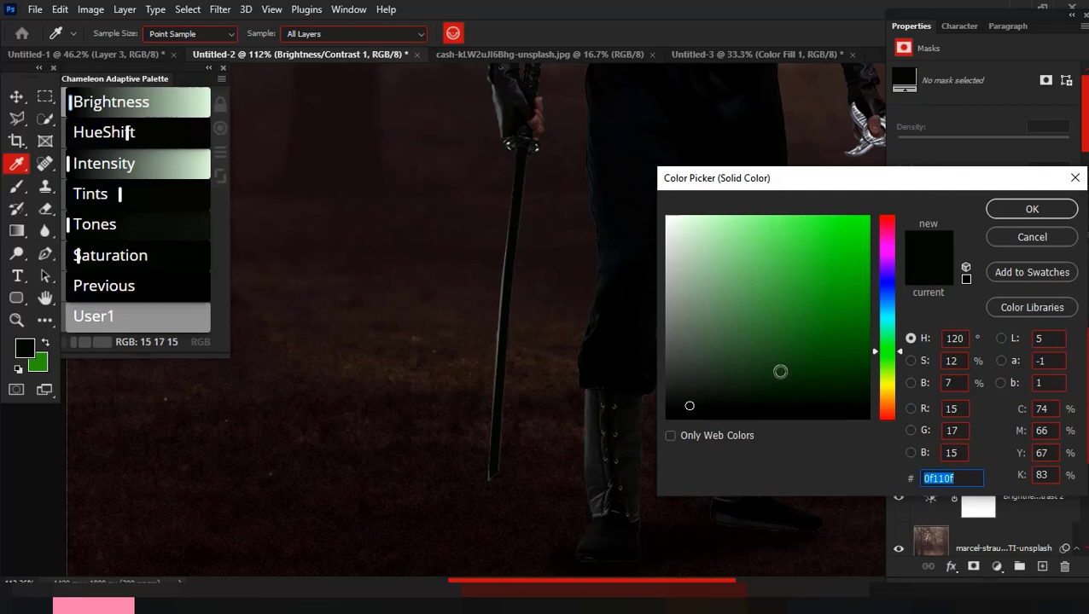
click(888, 387)
drag(888, 376, 888, 405)
mouse_move(706, 288)
mouse_down()
mouse_move(682, 284)
mouse_move(682, 249)
mouse_up()
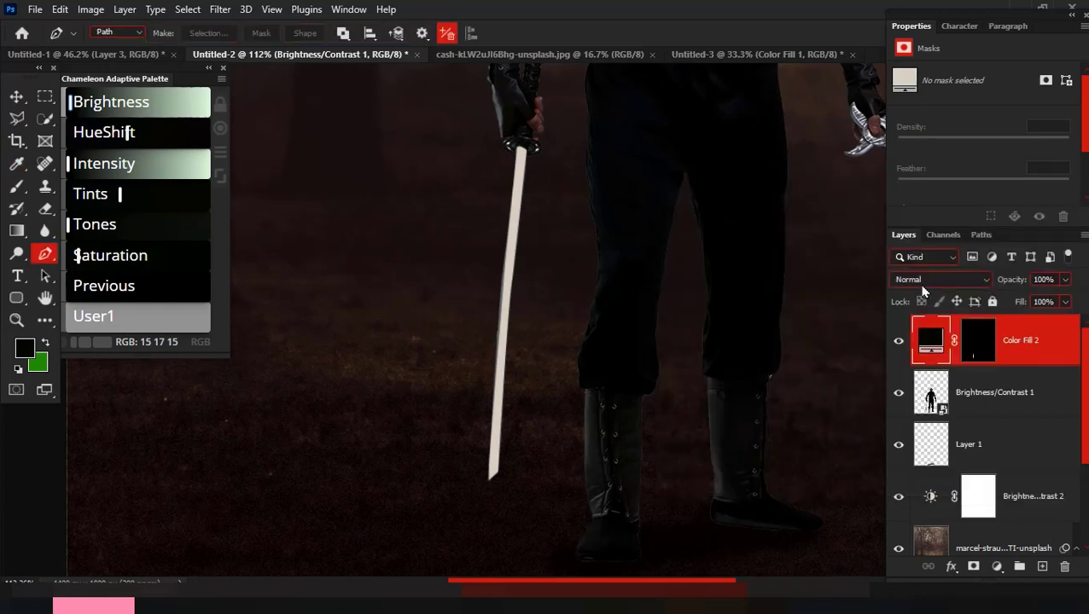
click(1028, 213)
Compare the sword with Color Fill 2 hidden and shown, and convert that layer to a smart object.
scroll(559, 339, down, 5)
click(898, 341)
click(898, 340)
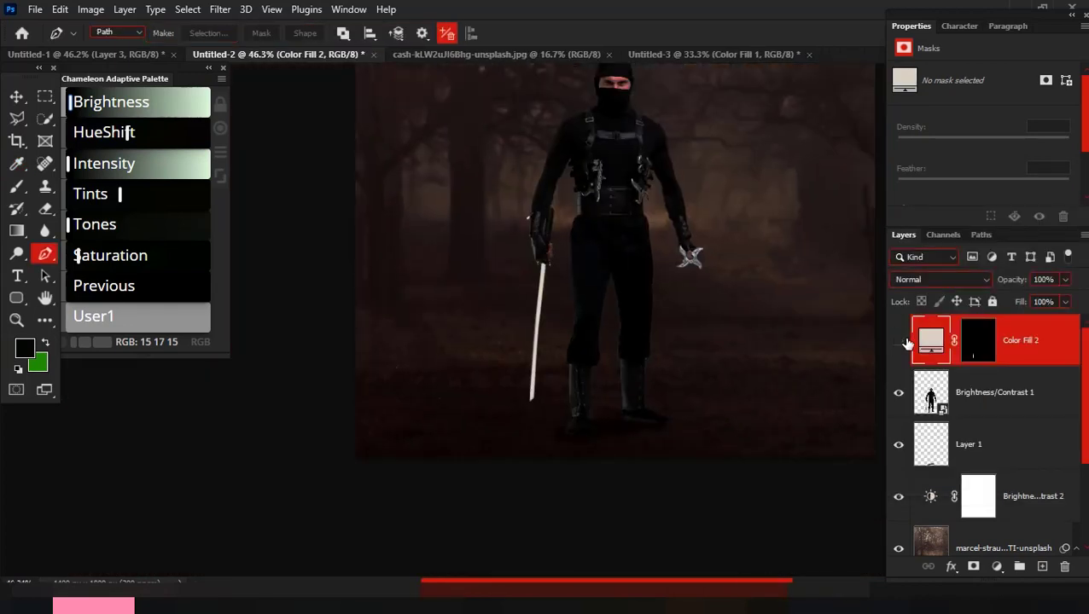
click(899, 341)
click(898, 340)
right_click(1037, 345)
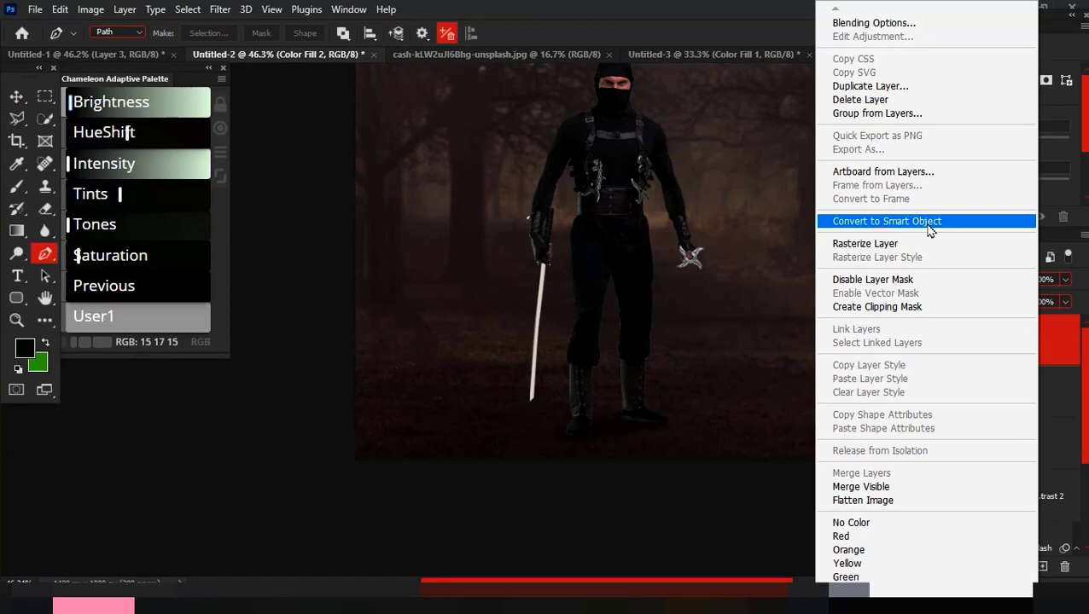
click(930, 222)
Open Exposure Software's Eye Candy 7 filter on the blade layer and choose the Glow effect.
click(221, 9)
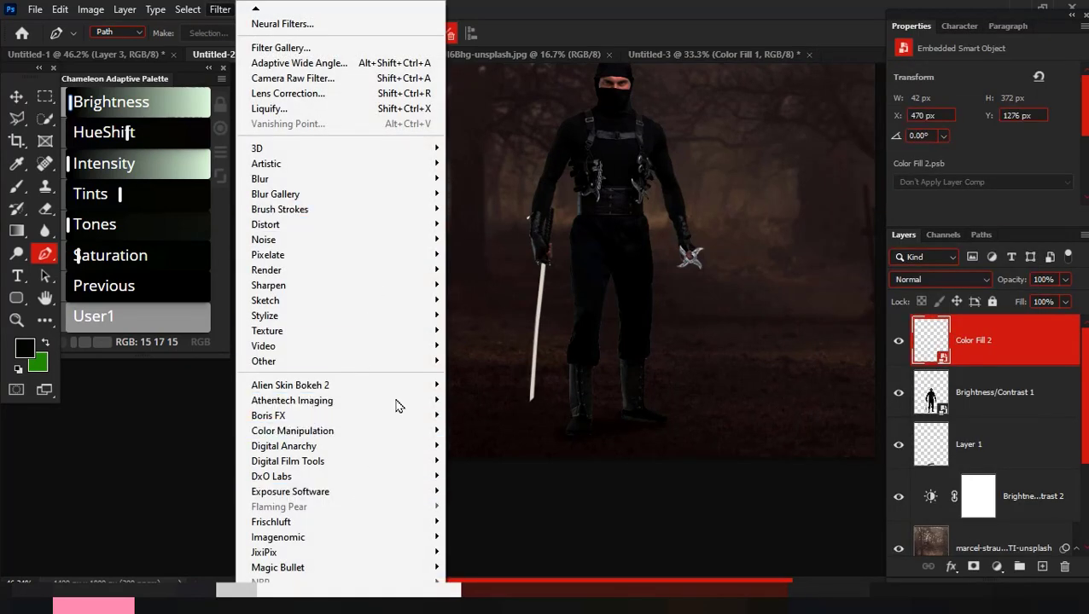
mouse_move(379, 492)
click(500, 538)
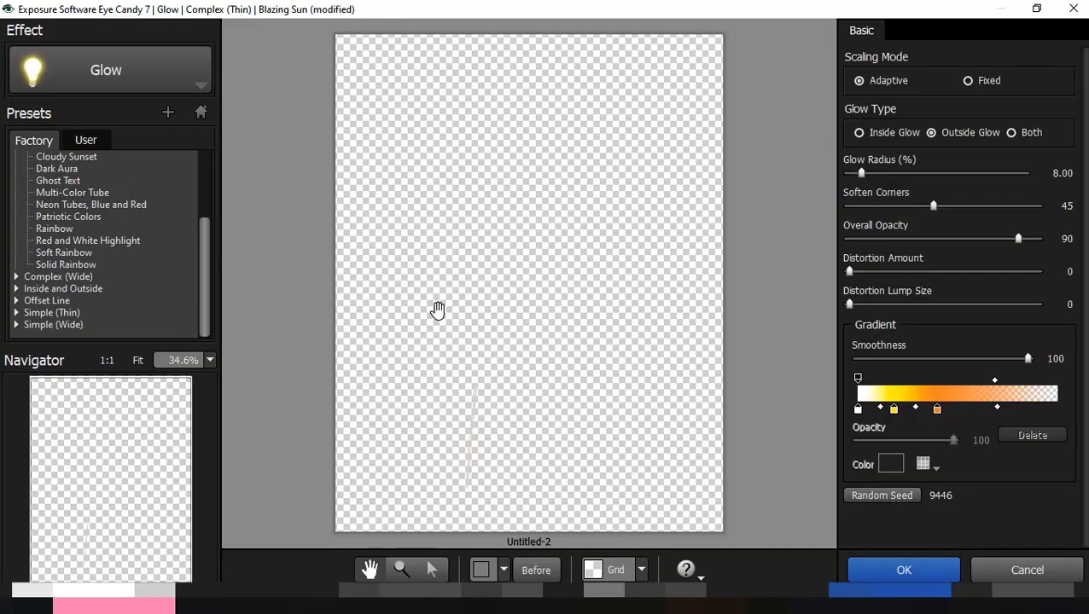
click(94, 73)
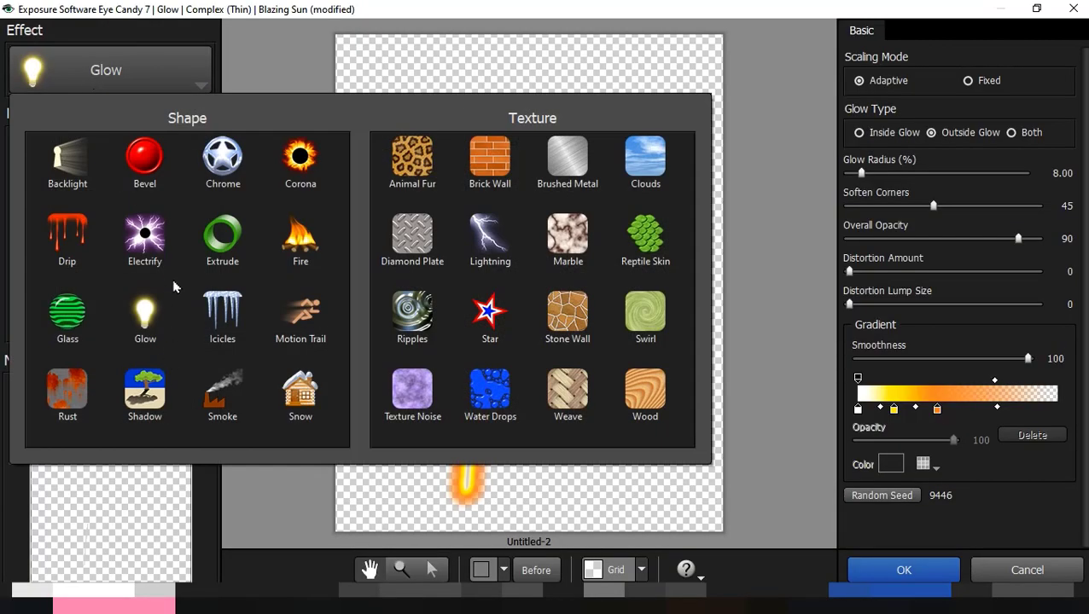
click(147, 316)
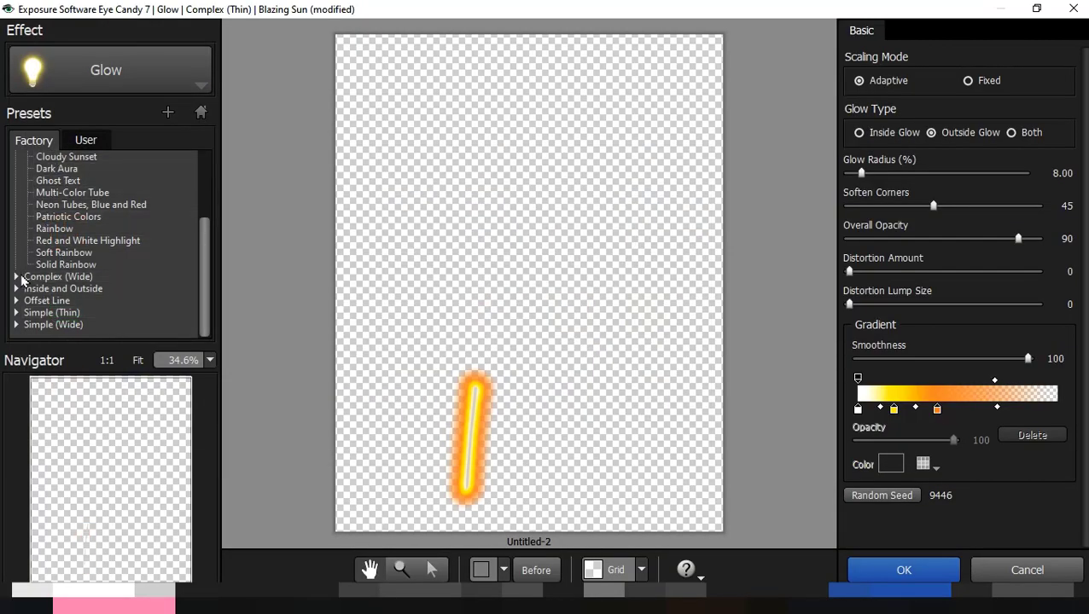
scroll(498, 474, up, 1)
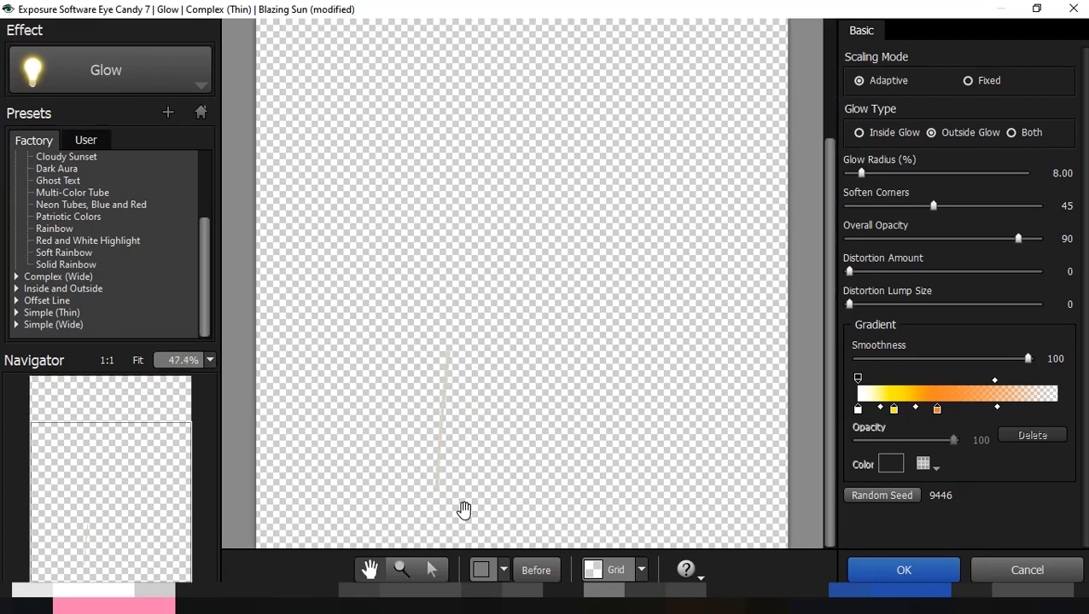
scroll(520, 311, up, 3)
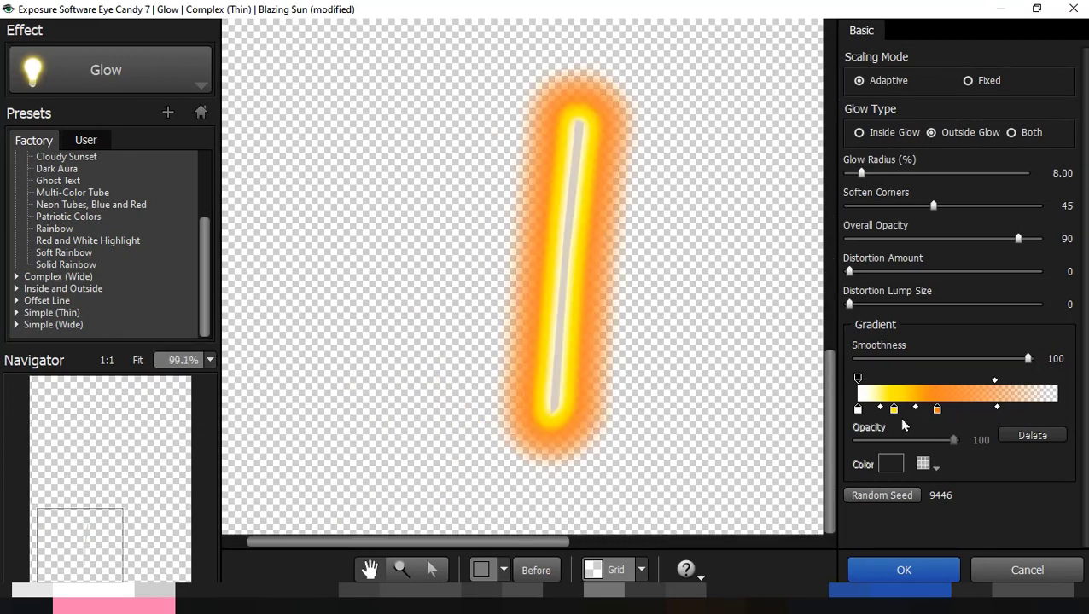
Shift the glow gradient's orange stop slightly outward from the yellow one and apply the Glow effect to the blade.
click(945, 411)
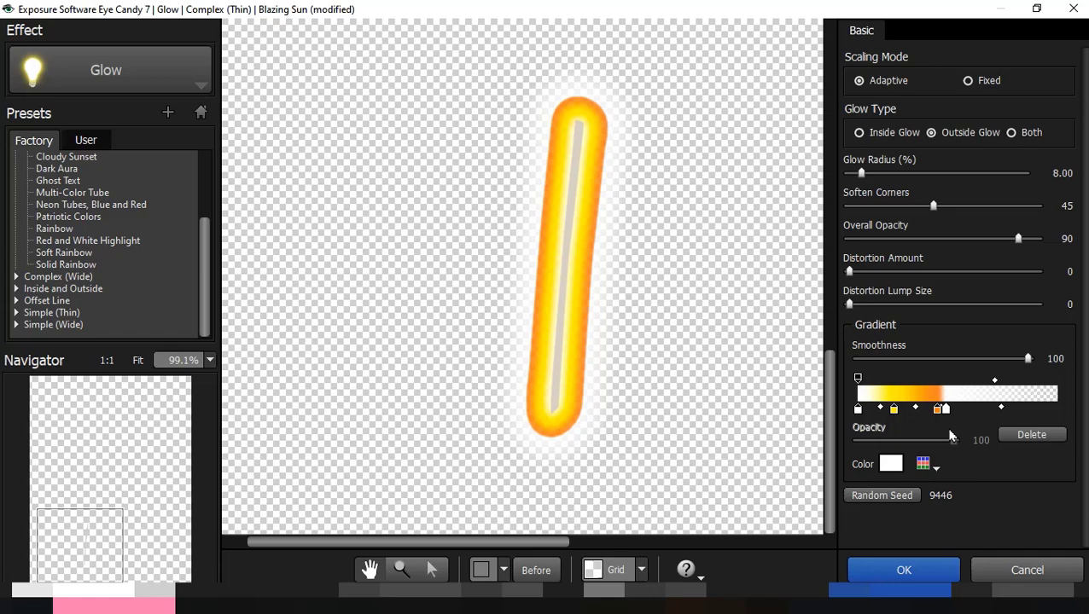
click(1031, 434)
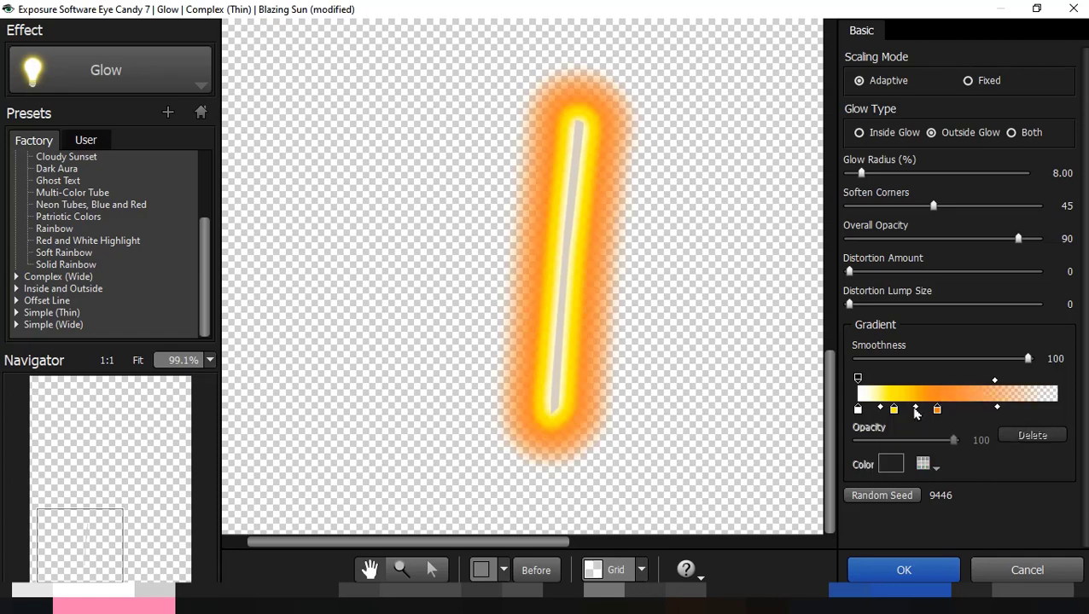
drag(893, 410, 956, 416)
click(942, 413)
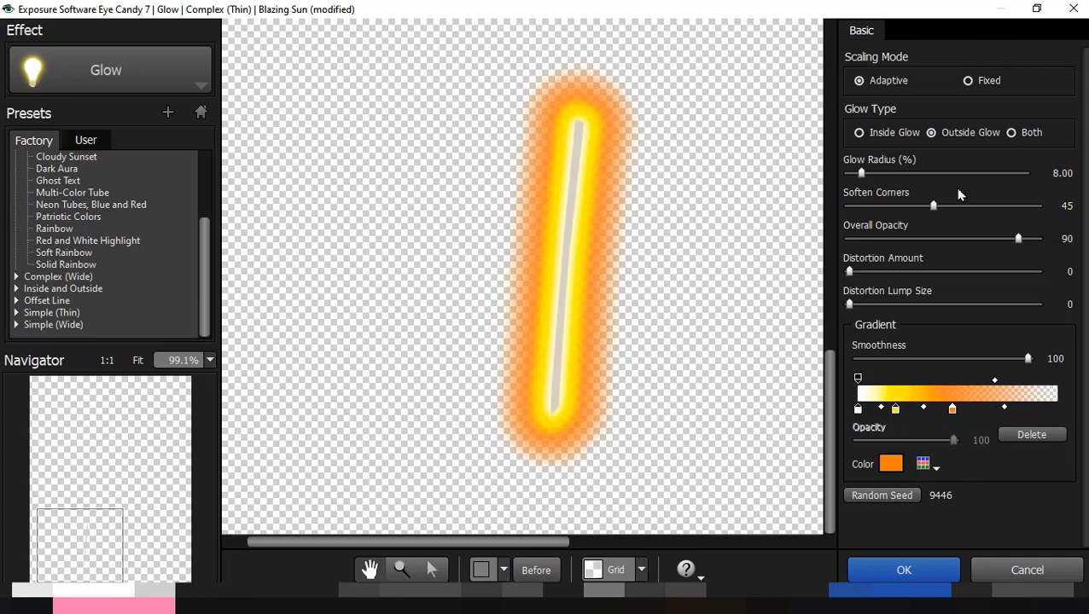
click(870, 566)
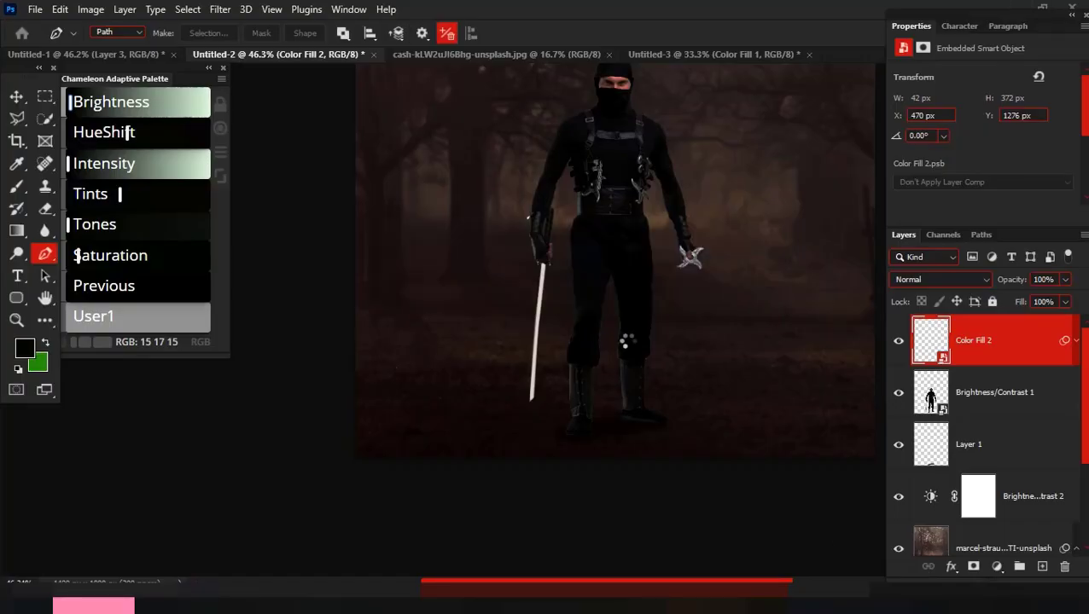
Set the glowing blade layer's blend mode to Linear Dodge (Add).
click(942, 279)
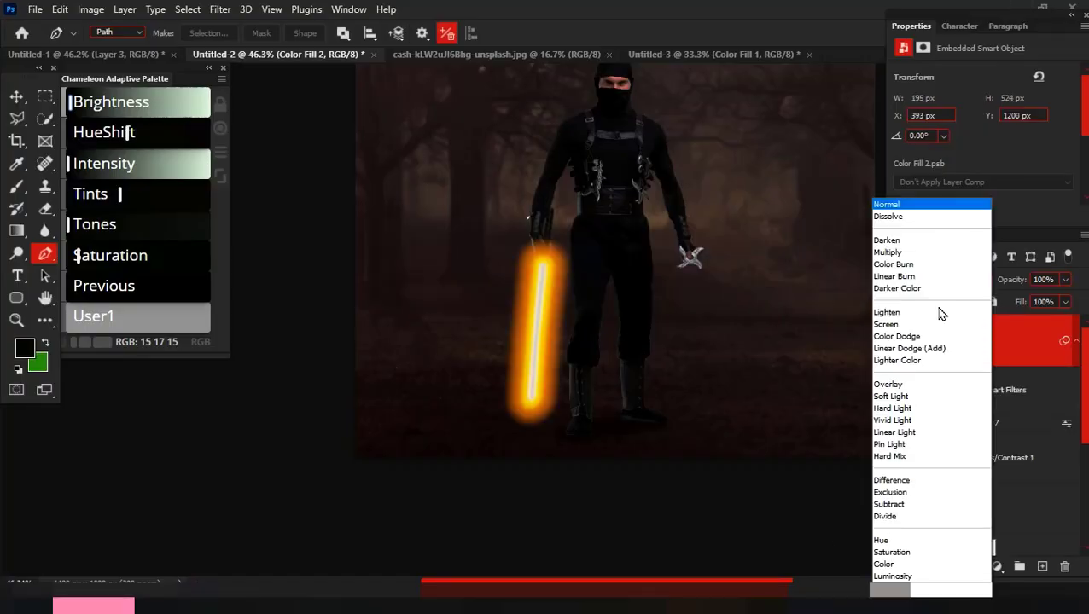
click(909, 349)
scroll(541, 367, up, 4)
key(v)
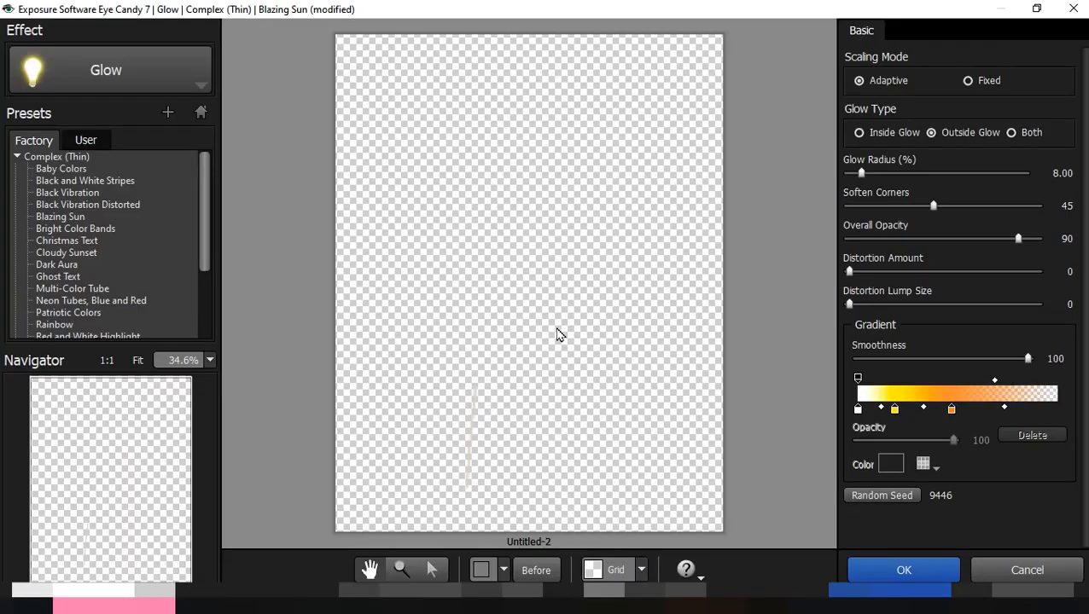
Set the blade's Eye Candy 7 glow radius to 4% and apply the filter.
scroll(513, 476, up, 5)
drag(513, 476, 587, 103)
drag(503, 486, 588, 91)
scroll(549, 312, down, 2)
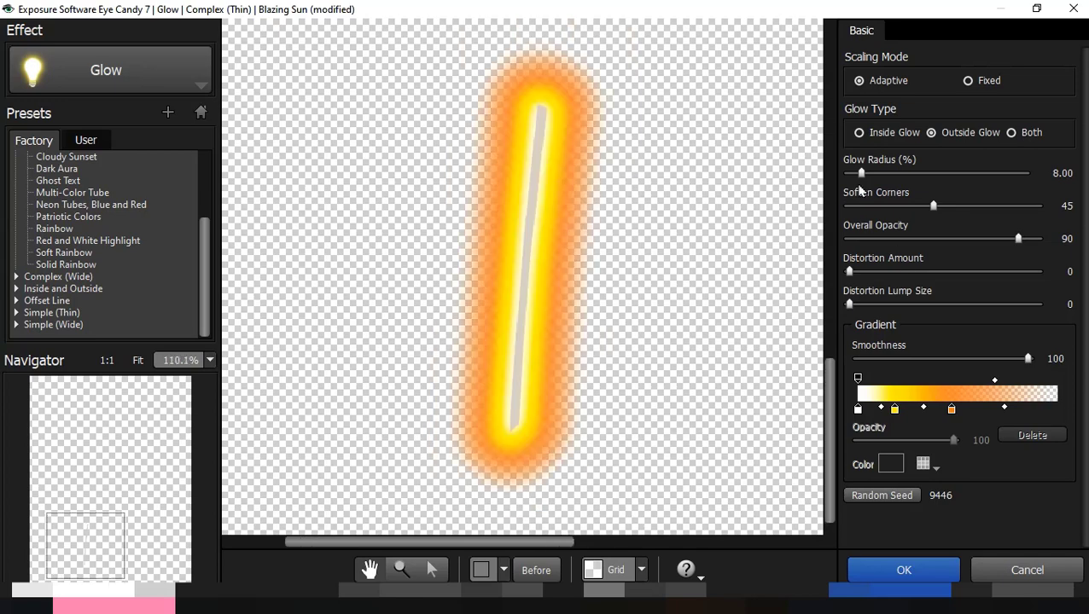
mouse_move(860, 173)
mouse_down()
mouse_move(868, 185)
mouse_move(857, 185)
mouse_up()
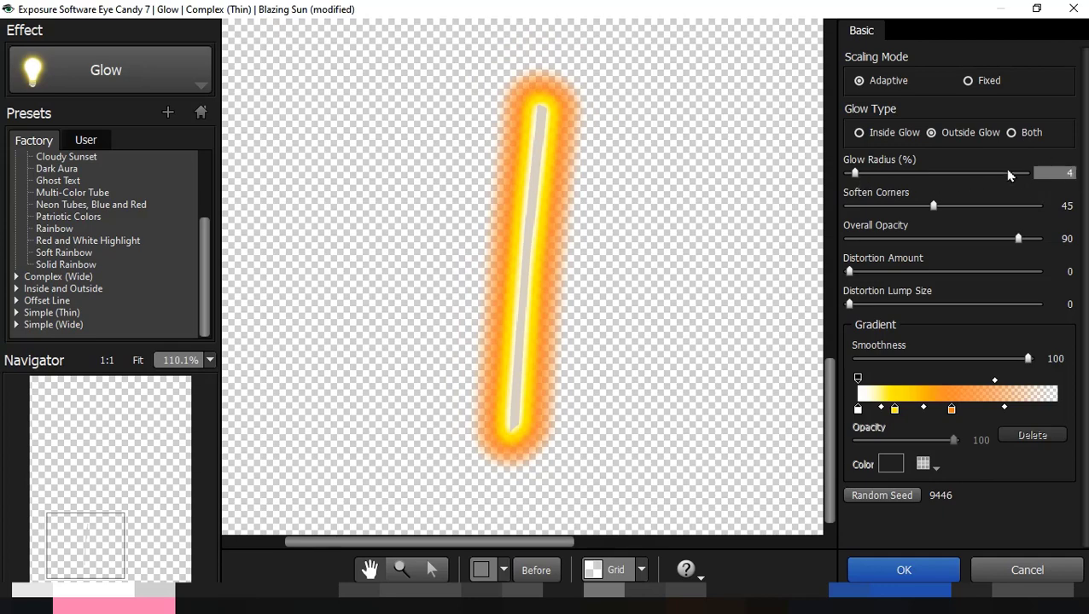
key(Return)
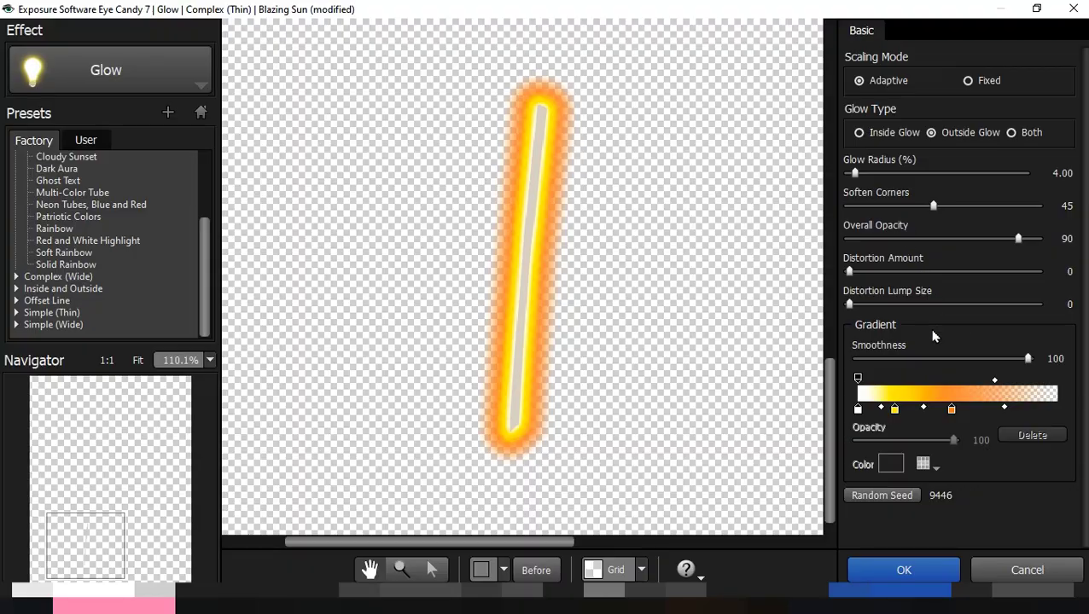
click(923, 572)
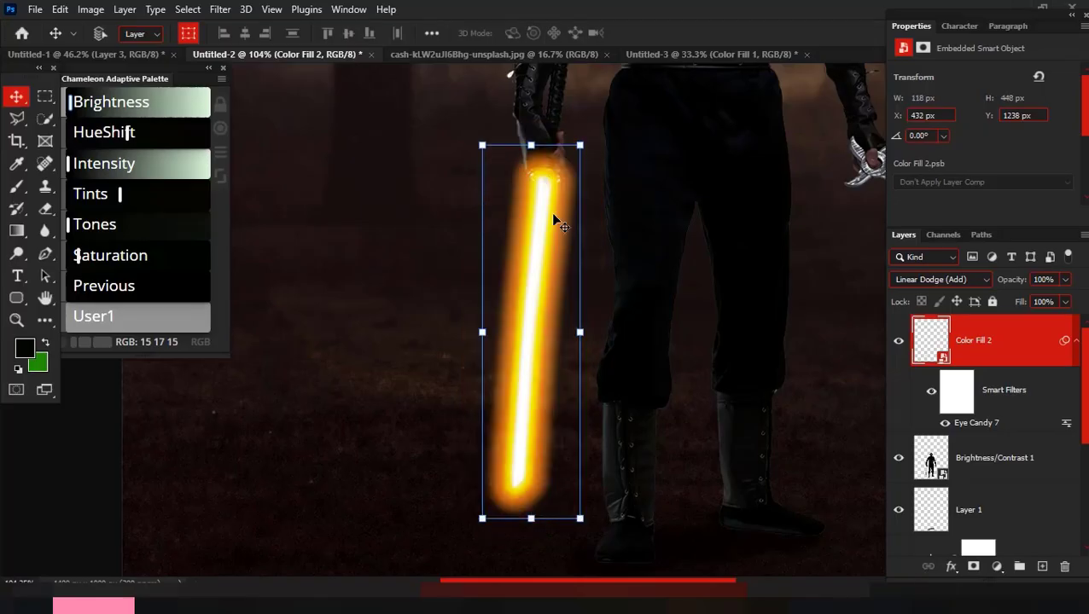
On a new layer, brush orange sampled from the sword glow down the edge of the ninja's nearest trouser leg.
scroll(511, 427, up, 3)
drag(580, 234, 546, 426)
drag(569, 141, 534, 278)
scroll(535, 277, down, 2)
click(1043, 567)
key(b)
scroll(566, 284, up, 4)
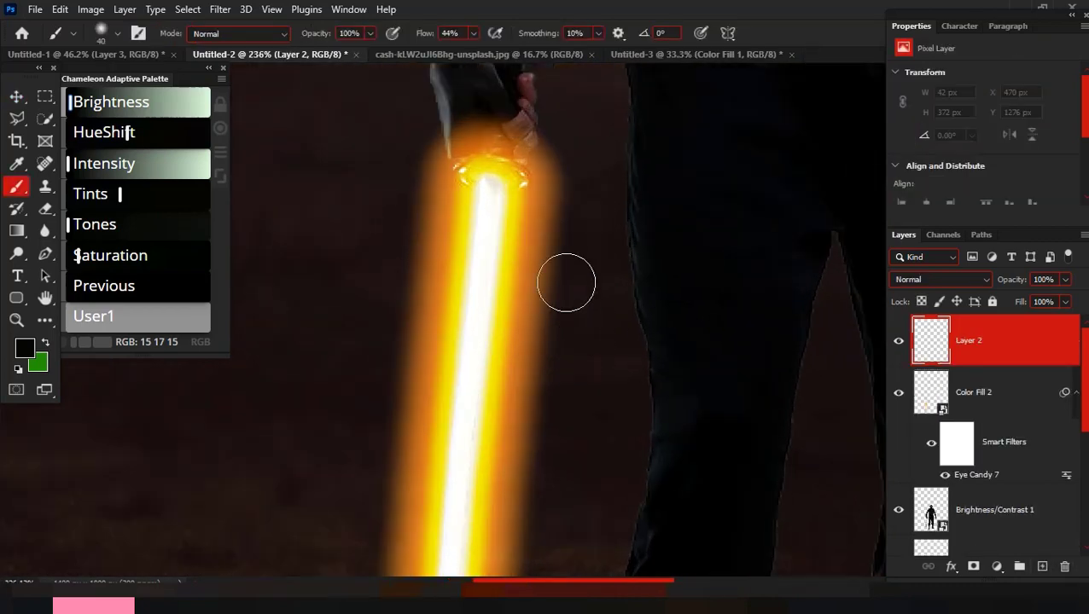
alt+click(529, 218)
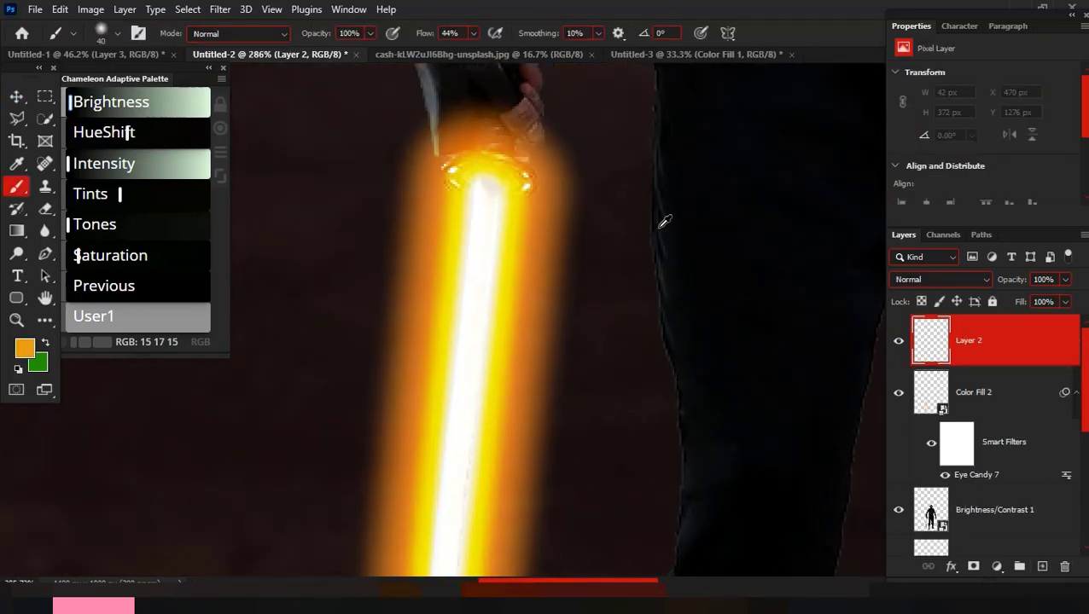
drag(698, 95, 710, 504)
mouse_move(700, 425)
mouse_down()
mouse_move(792, 129)
mouse_move(764, 308)
mouse_move(759, 509)
mouse_up()
scroll(691, 445, down, 3)
mouse_move(764, 345)
mouse_down()
mouse_move(650, 415)
mouse_move(671, 563)
mouse_up()
Set the orange light layer to Color Dodge and extend the painted light over the nearest boot and the far leg.
click(938, 279)
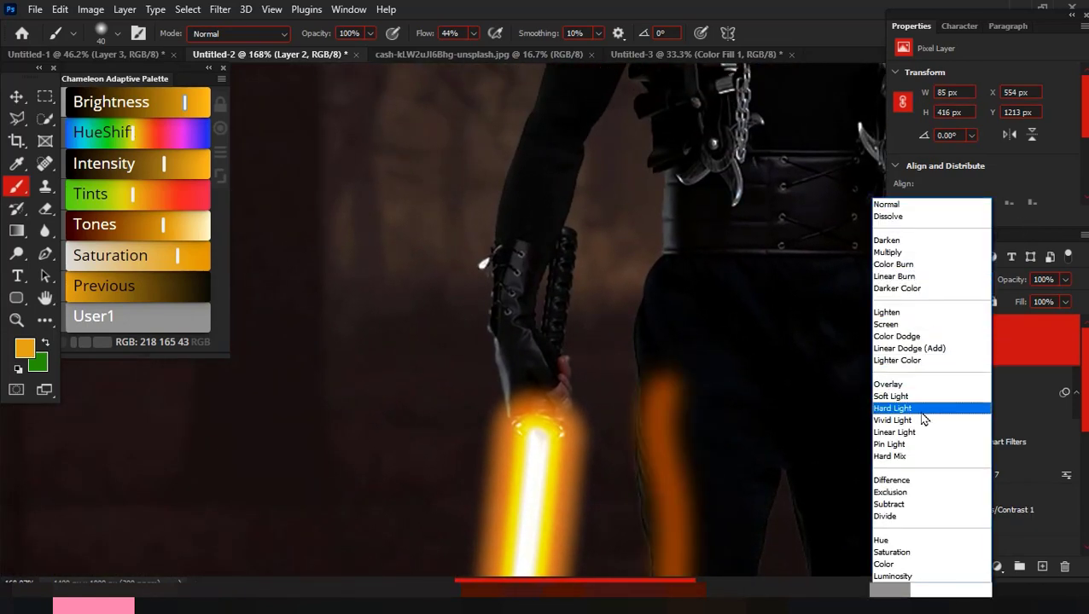
click(900, 336)
scroll(595, 403, down, 3)
scroll(596, 403, down, 3)
drag(588, 399, 592, 483)
scroll(637, 165, up, 1)
mouse_move(763, 377)
mouse_down()
mouse_move(773, 141)
mouse_move(746, 91)
mouse_up()
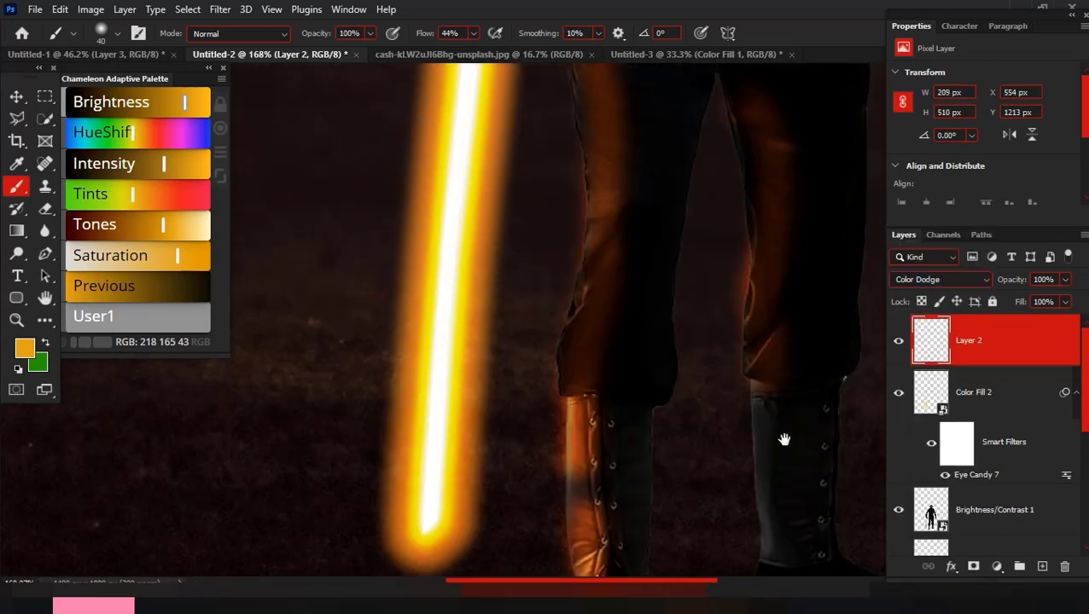
scroll(784, 439, down, 3)
drag(780, 408, 791, 508)
On another new layer, dab a sampled yellow-orange light spot on the ground below the sword's tip with a 90 px brush.
scroll(792, 506, down, 4)
scroll(594, 350, down, 2)
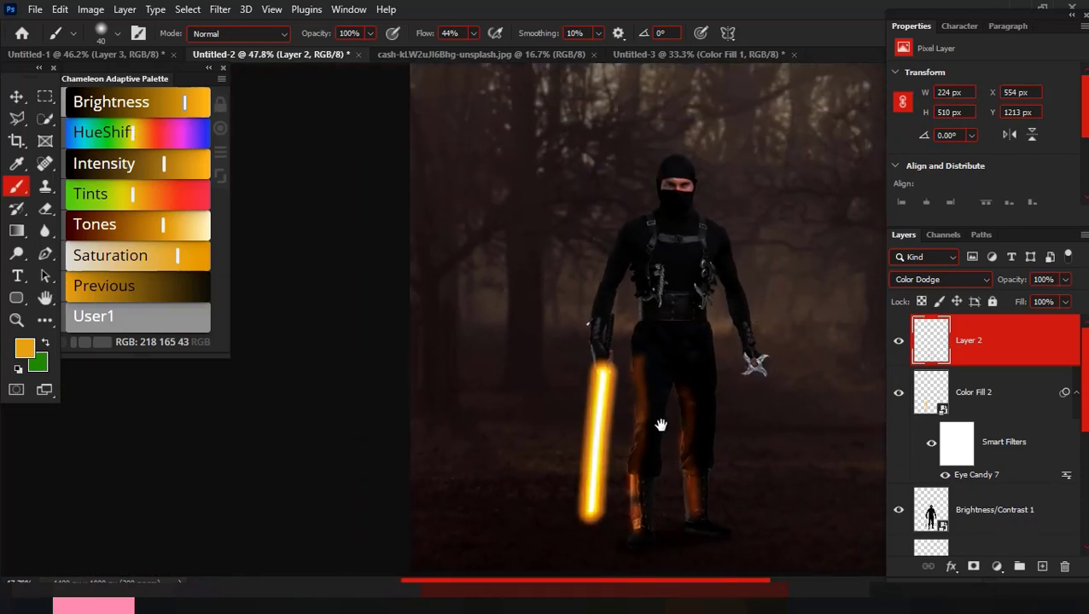
drag(661, 425, 585, 322)
scroll(519, 435, up, 2)
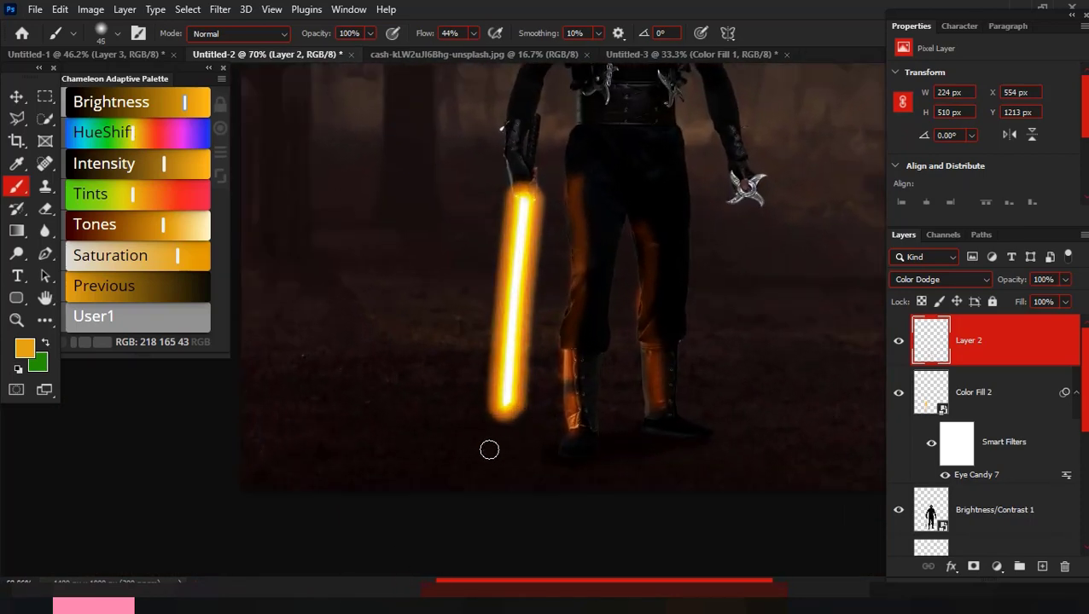
key(bracketright)
key(bracketright)
key(bracketright)
key(bracketright)
key(bracketright)
scroll(510, 451, up, 3)
click(1043, 568)
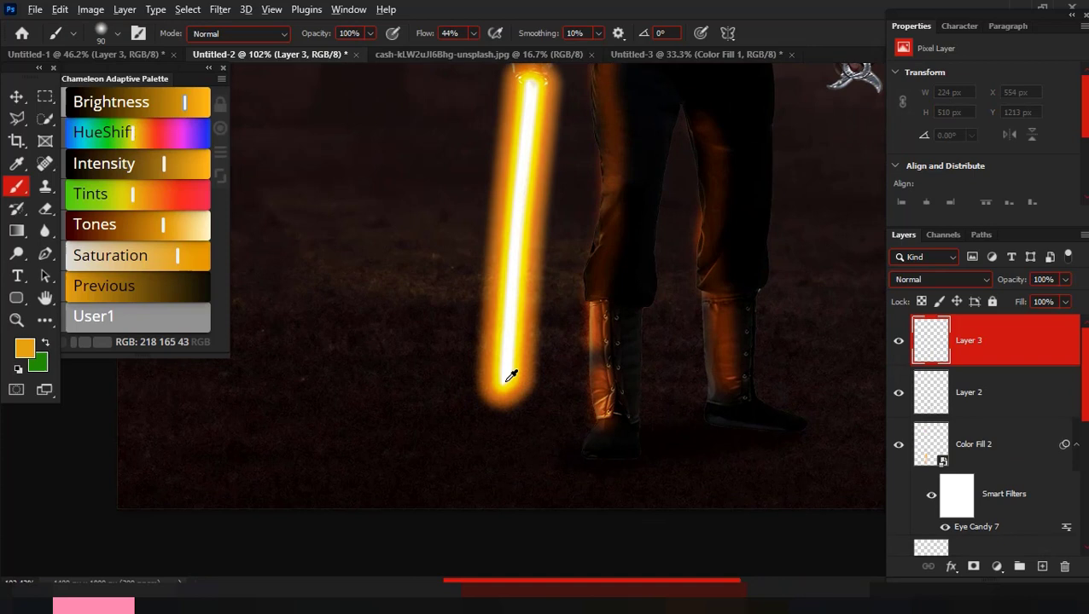
alt+click(511, 380)
click(505, 435)
Flatten the ground spot into a wide ellipse, about 217% wide and 62% high, and set its layer to Color Dodge.
key(v)
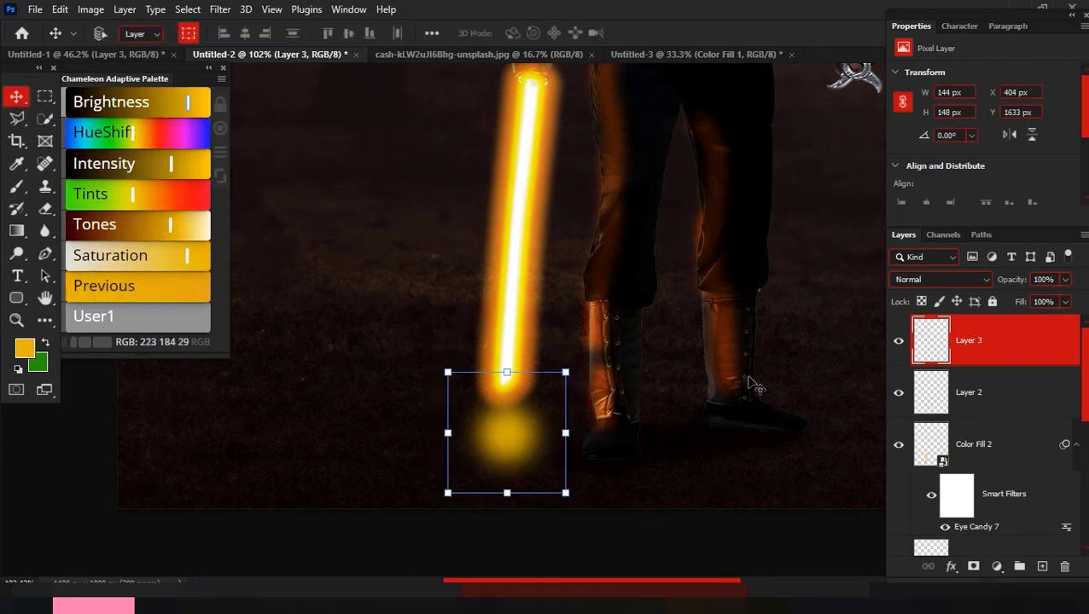
mouse_move(507, 373)
mouse_down()
mouse_move(504, 468)
mouse_move(704, 478)
mouse_up()
drag(635, 476, 567, 456)
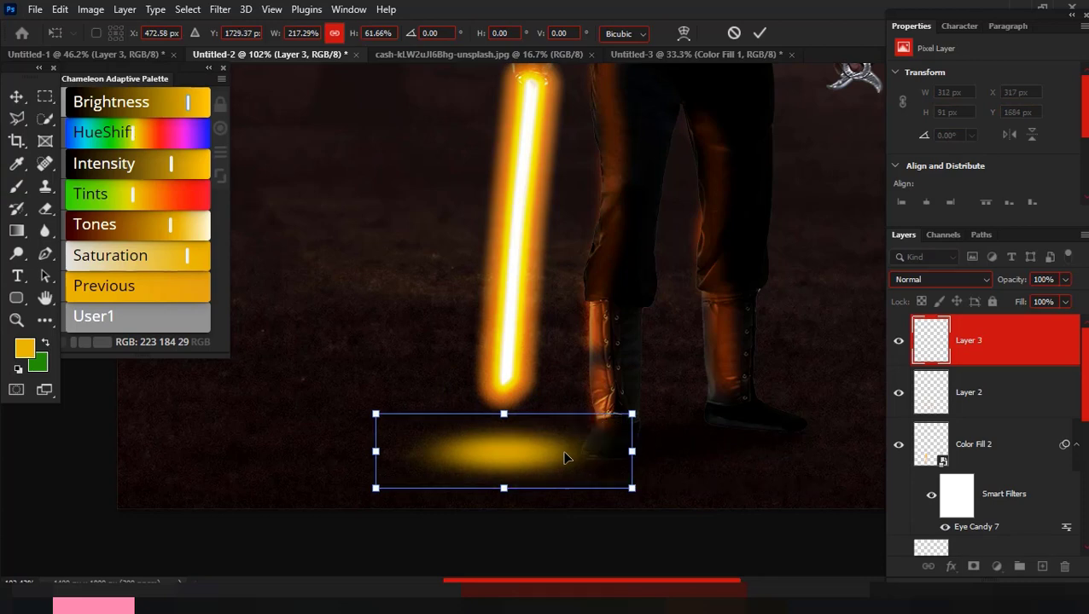
key(Return)
click(955, 284)
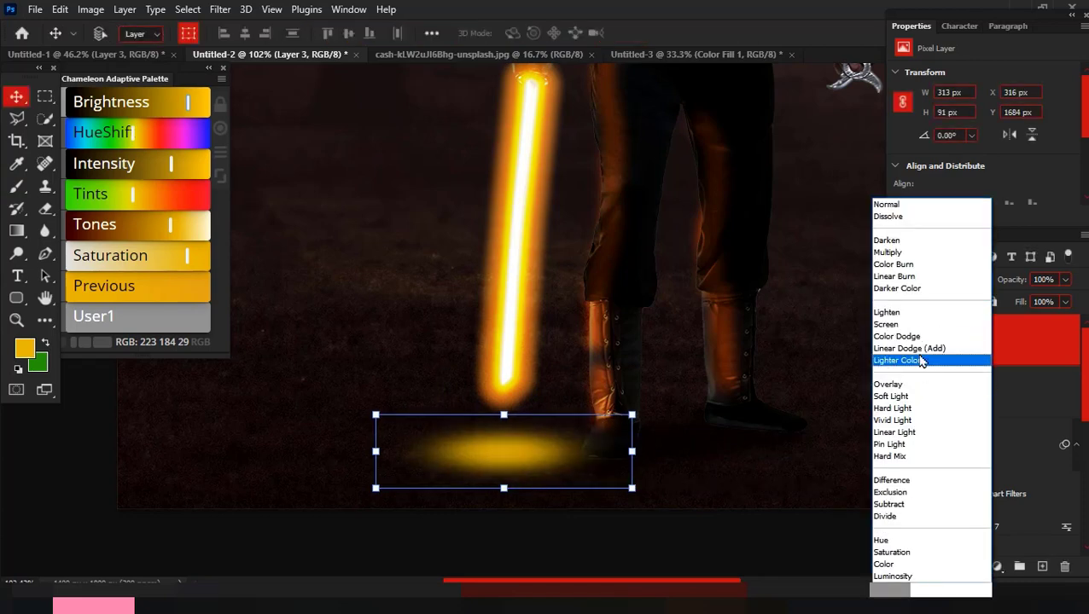
click(921, 338)
click(45, 297)
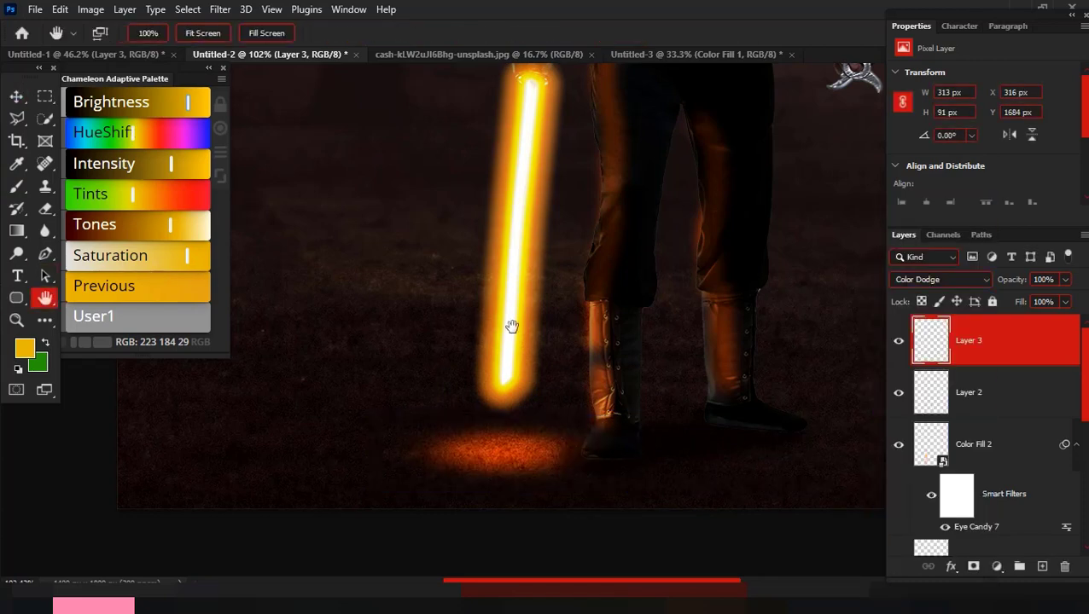
Compare blend modes on the sword's Color Fill 2 layer and examine the glow against the whole ninja composite.
scroll(511, 326, down, 8)
drag(511, 326, 481, 429)
scroll(510, 345, up, 4)
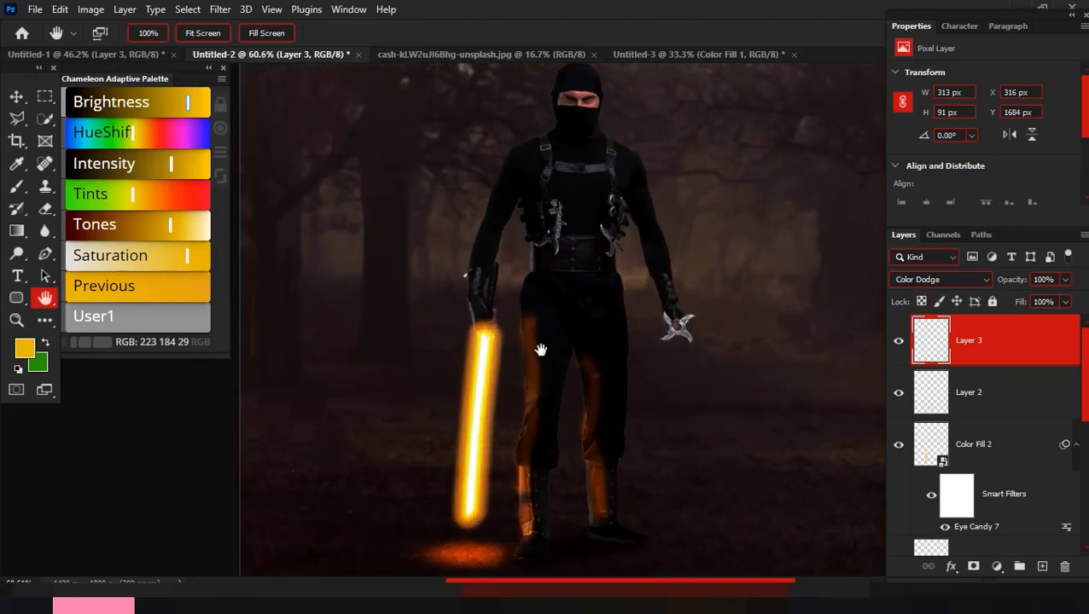
scroll(541, 350, up, 2)
key(shift+plus)
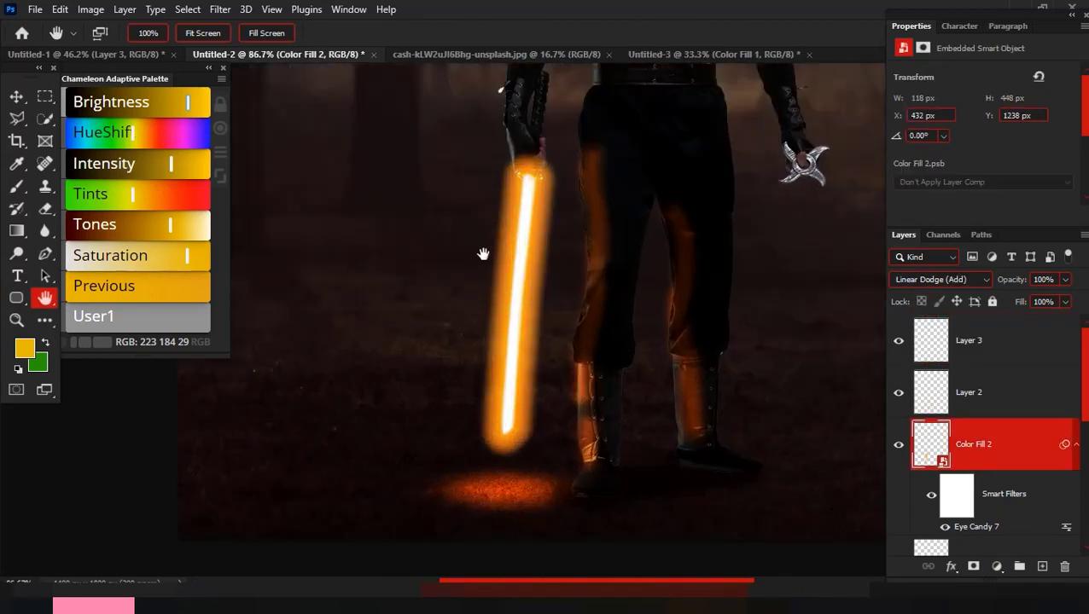
scroll(418, 363, down, 2)
scroll(547, 261, down, 4)
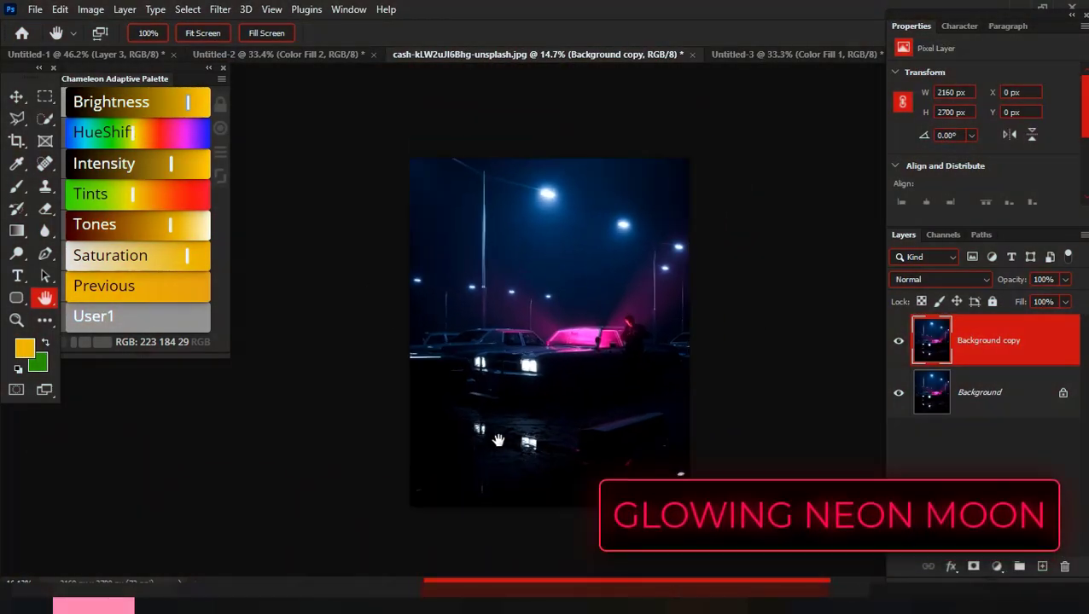
In the night car photo, convert the Background copy layer to a smart object and open the Optics filter on it.
scroll(498, 440, up, 4)
scroll(489, 364, down, 2)
drag(488, 365, 485, 397)
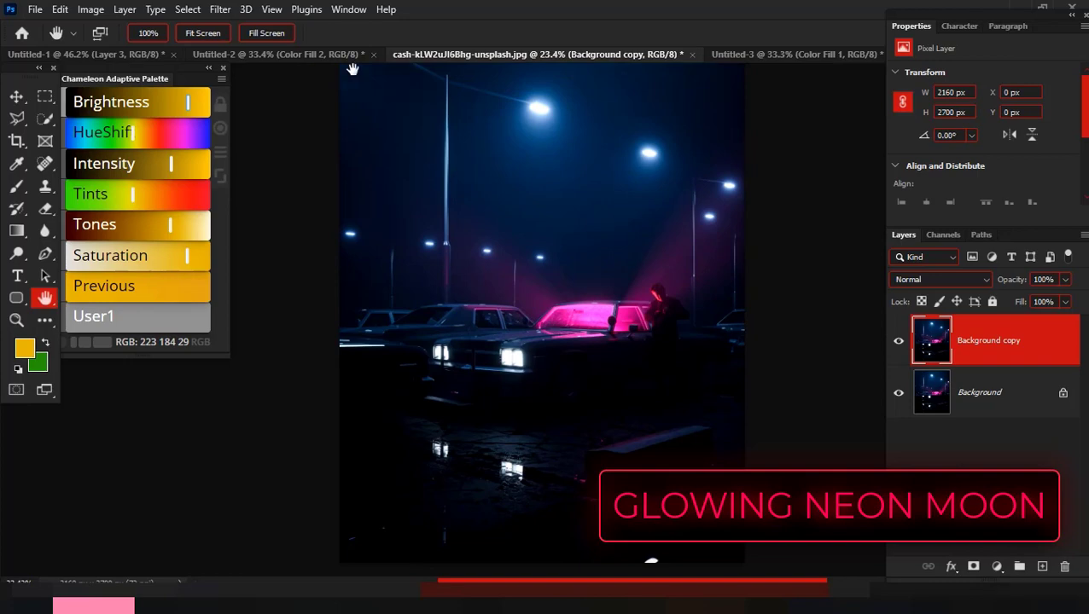
click(226, 12)
right_click(1054, 348)
click(888, 222)
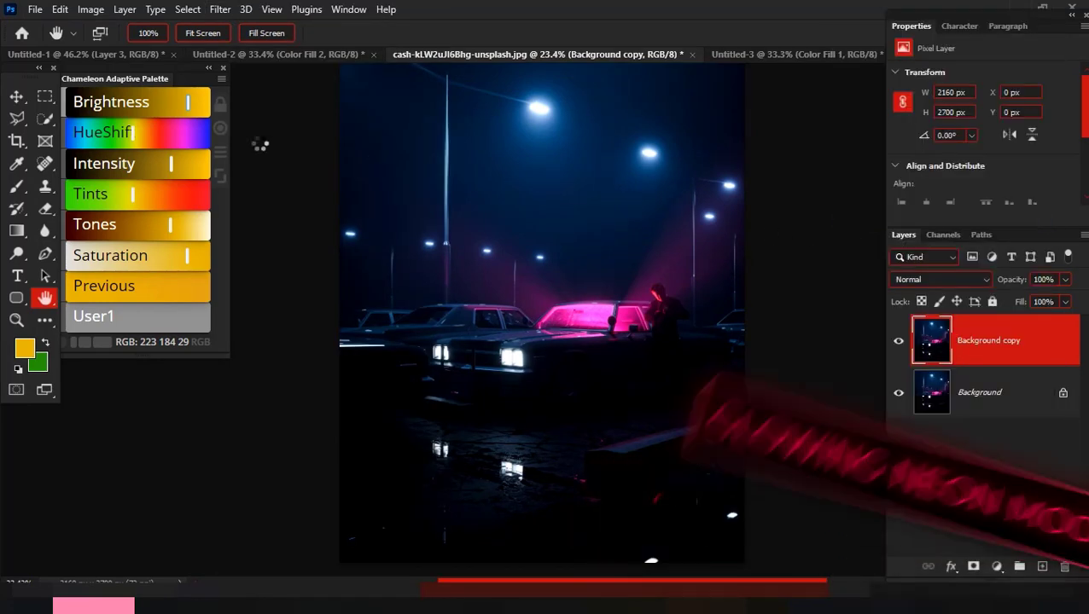
click(221, 8)
mouse_move(433, 415)
click(467, 415)
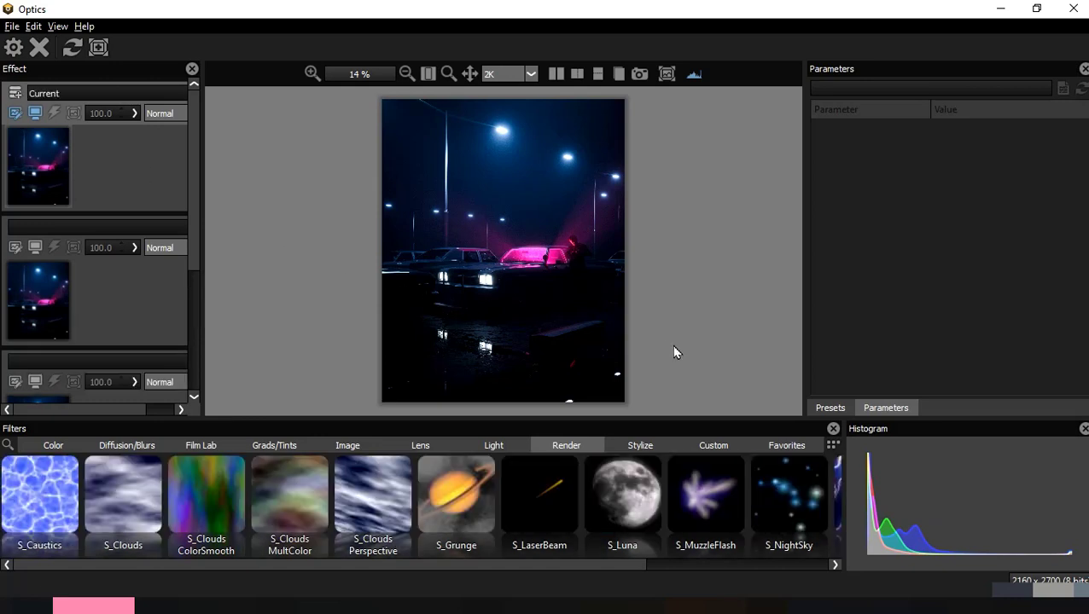
Add the S_Luna render effect with the Full Moon preset and place the moon at the photo's upper-right corner.
click(632, 492)
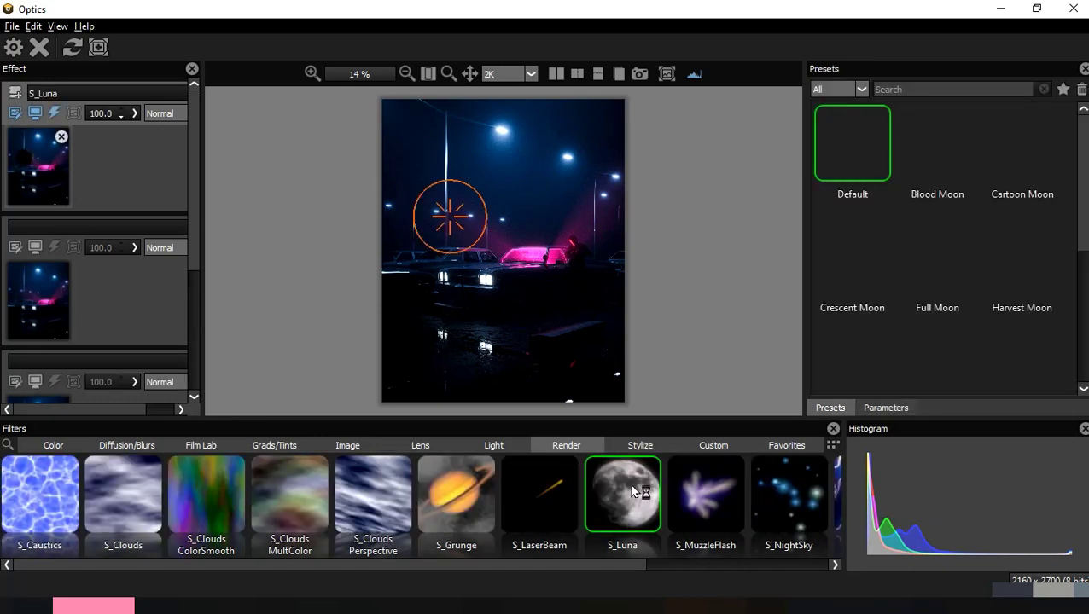
click(936, 256)
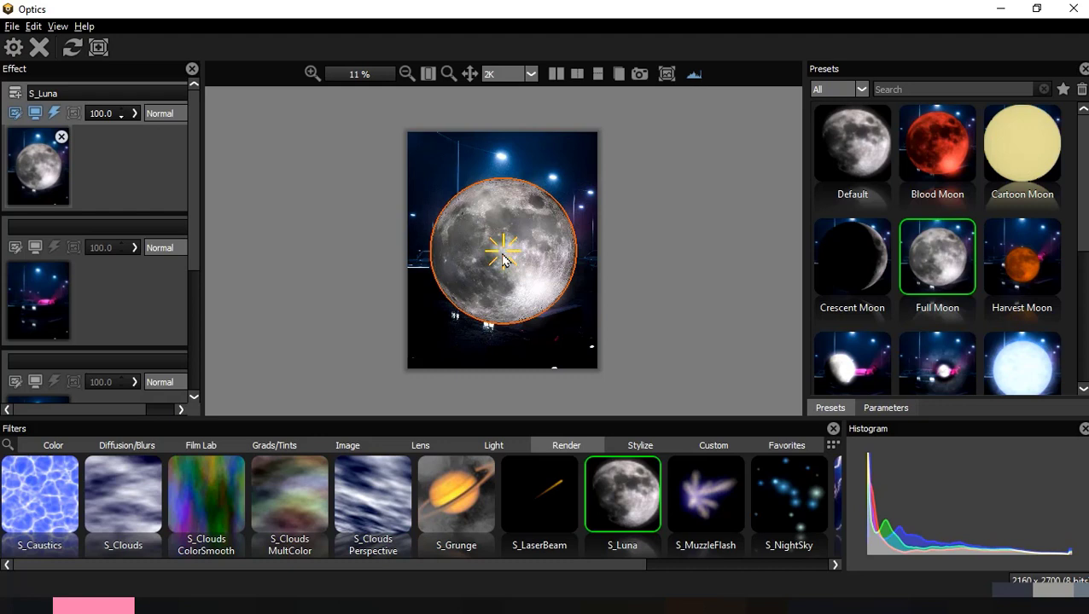
click(574, 139)
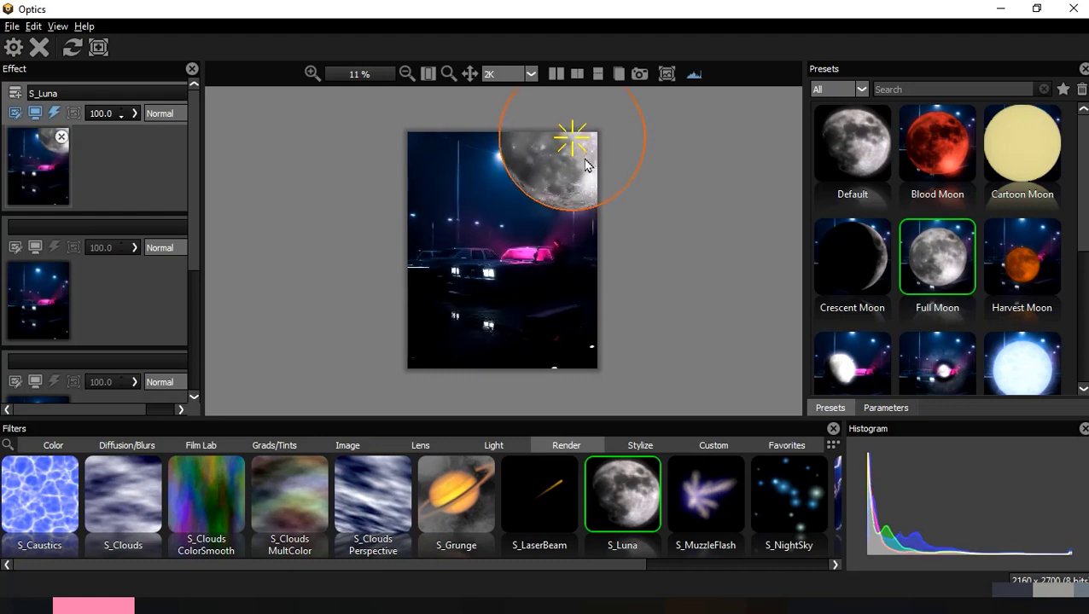
Set the moon's brightness to 3.06, size to 972 and glow brightness to 0.88, moving its centre above the photo's top edge.
click(882, 408)
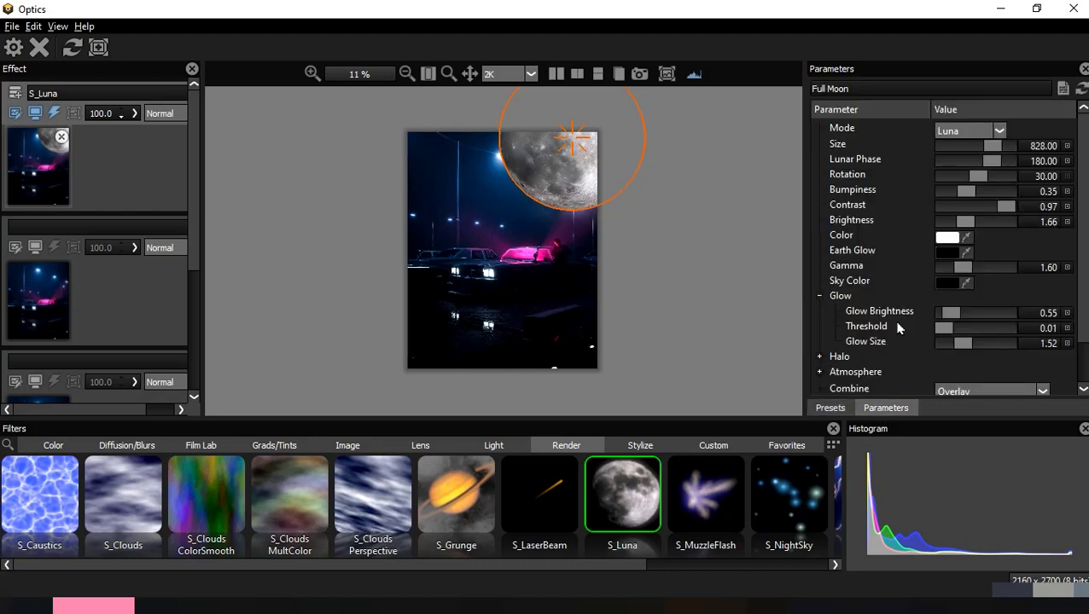
drag(978, 229, 986, 227)
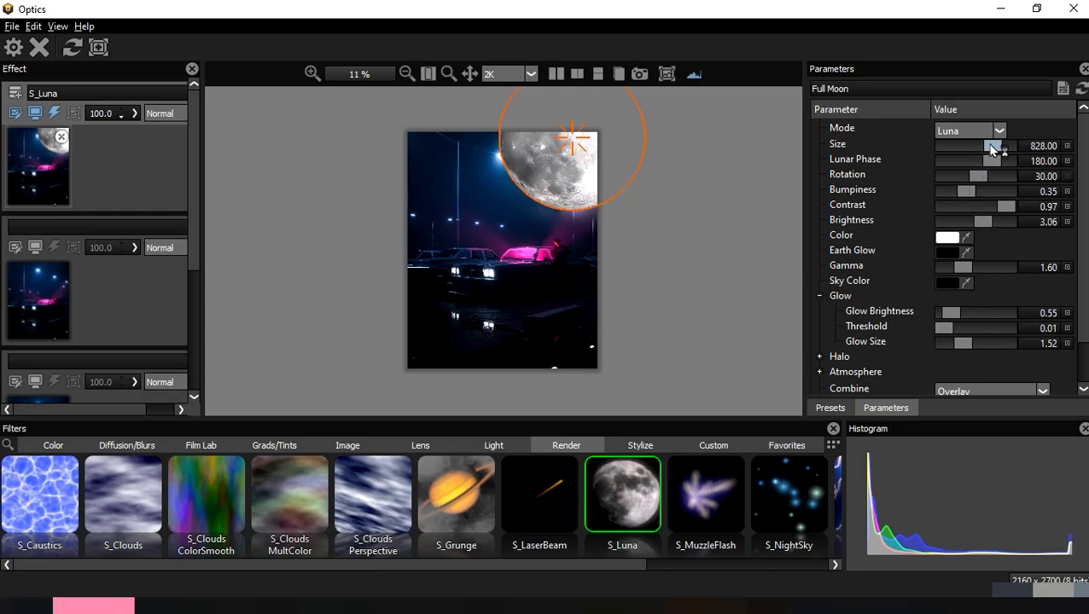
drag(1001, 149, 1002, 149)
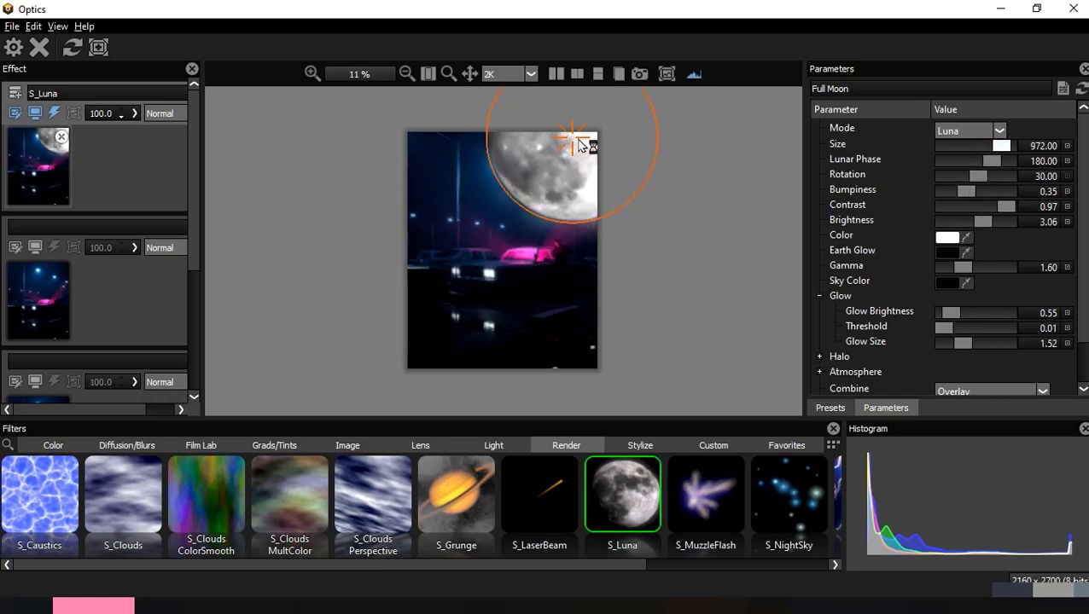
drag(574, 123, 572, 104)
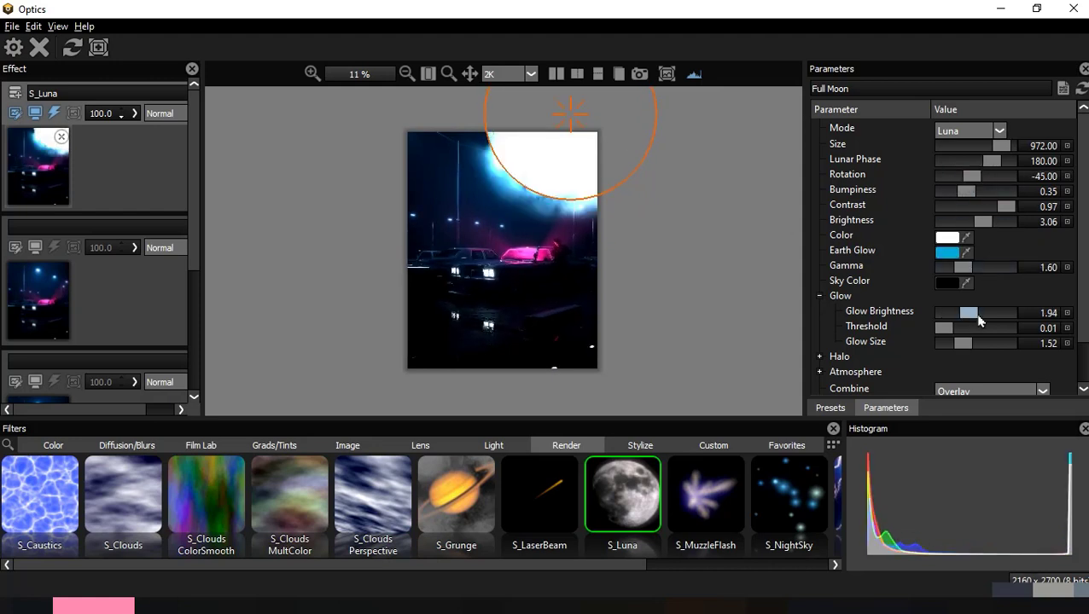
drag(957, 319, 942, 316)
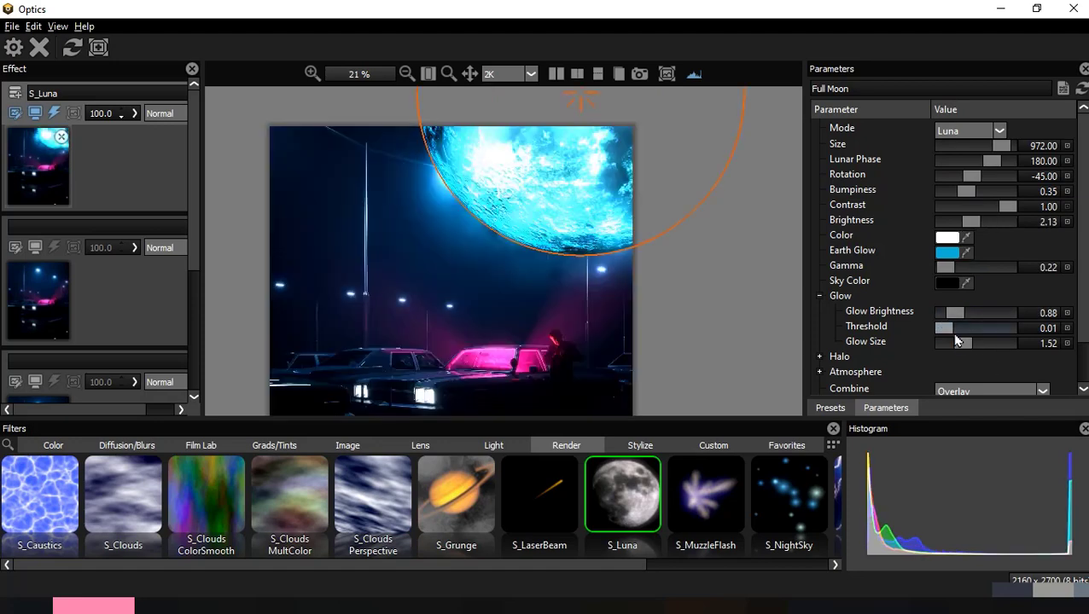
Set the moon's glow size to 2.94, atmosphere turbulence to 0.39 and combine mode to Add, and apply the effect.
mouse_move(964, 333)
mouse_down()
mouse_move(935, 336)
mouse_move(981, 345)
mouse_up()
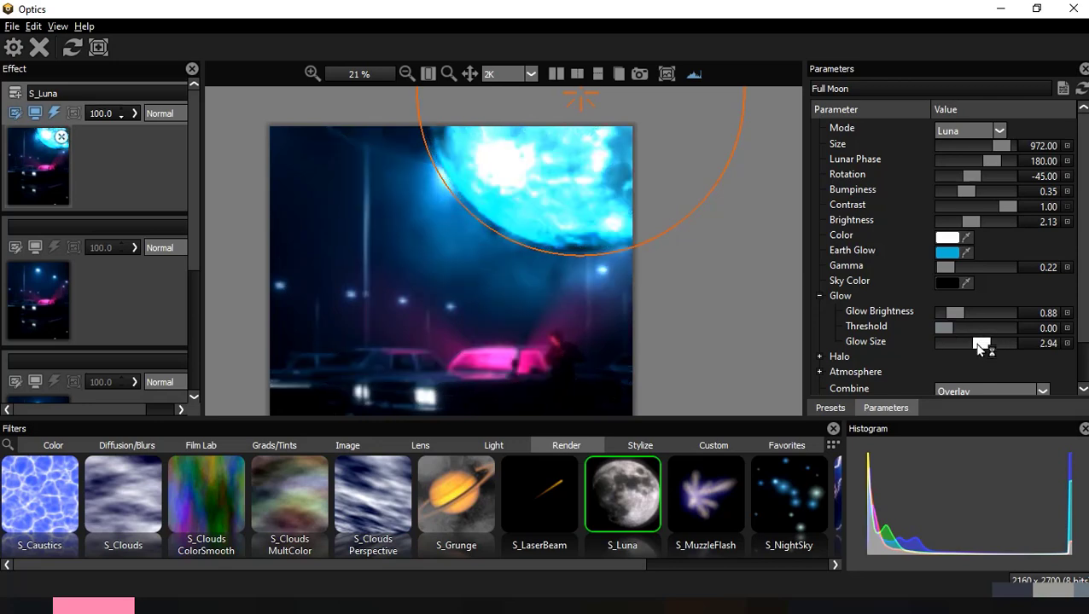
scroll(981, 345, down, 5)
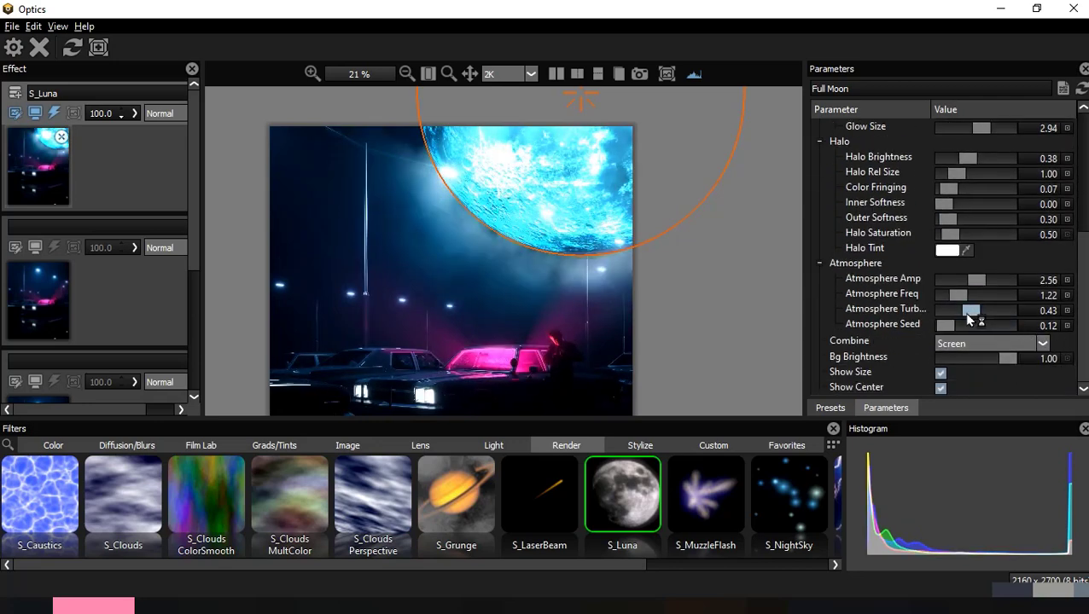
drag(969, 318, 967, 318)
click(973, 343)
click(963, 382)
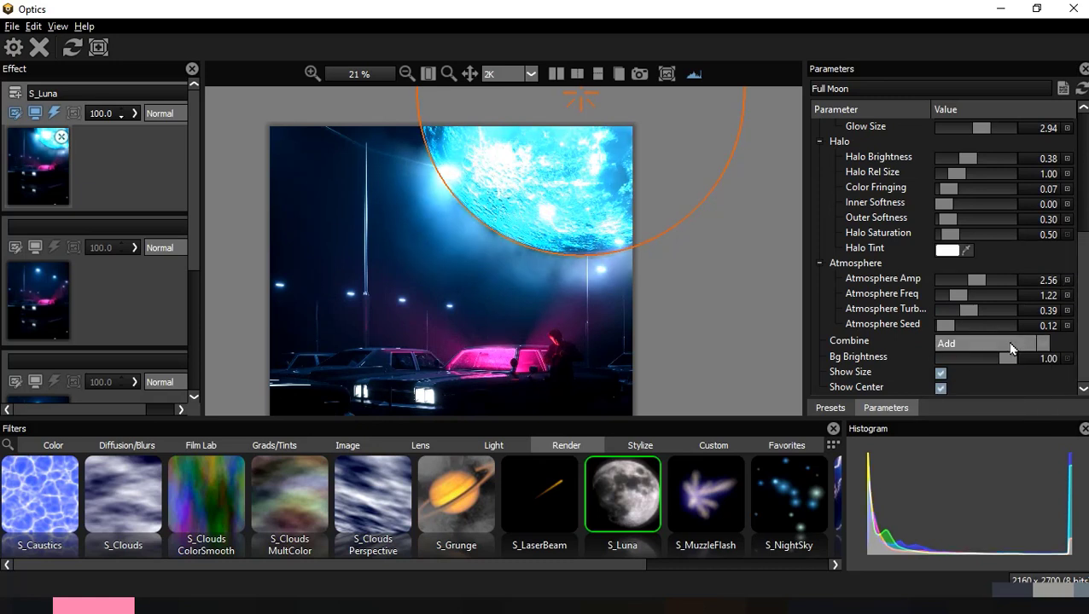
click(13, 47)
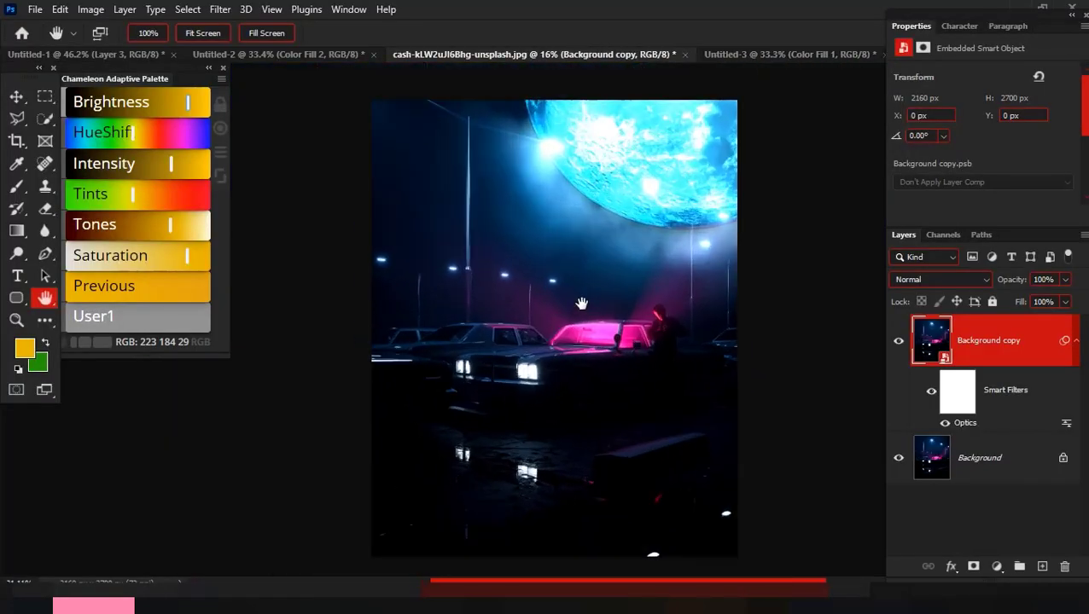
Examine the moon's glow on the night car photo, comparing it with the Background copy layer hidden and shown.
scroll(581, 303, up, 5)
scroll(557, 341, down, 2)
scroll(559, 410, up, 9)
scroll(566, 413, down, 13)
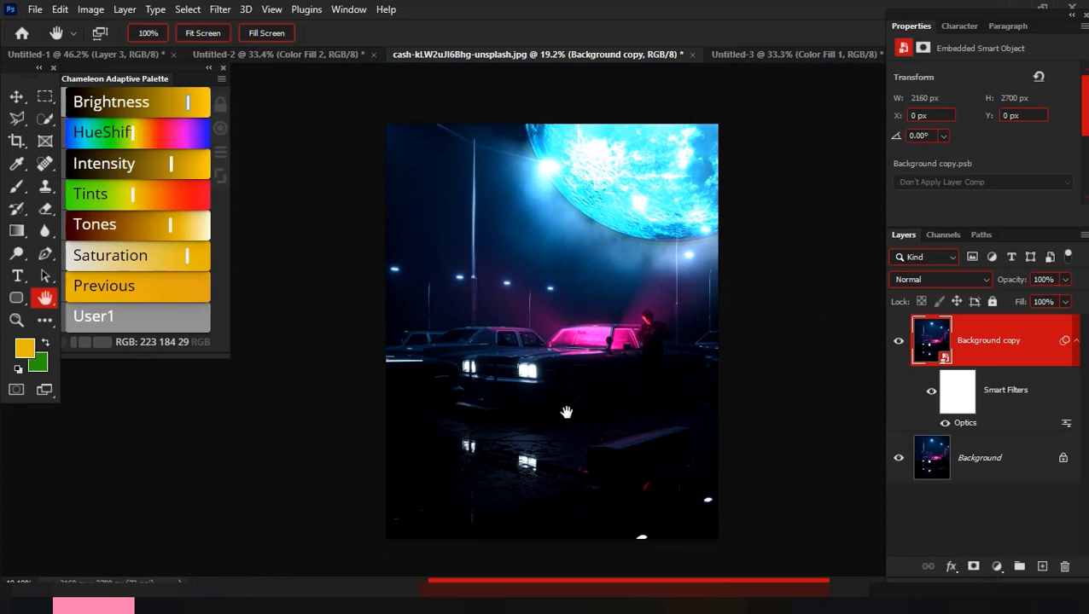
click(898, 343)
scroll(623, 292, up, 5)
scroll(626, 292, down, 4)
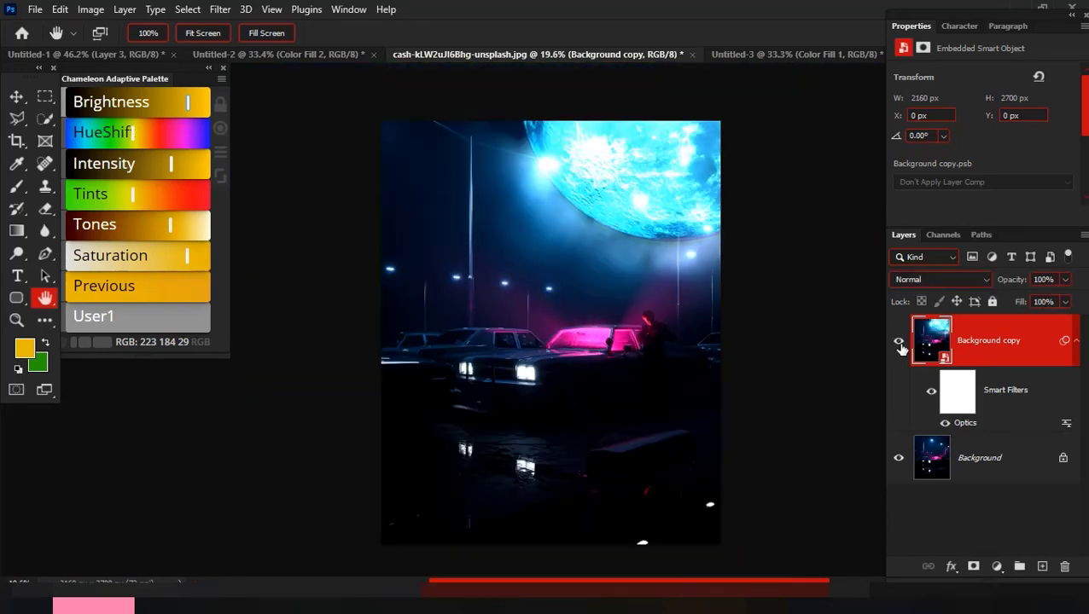
Hide the Background copy layer and add a new layer filled with black above it.
click(898, 342)
click(1041, 567)
click(59, 10)
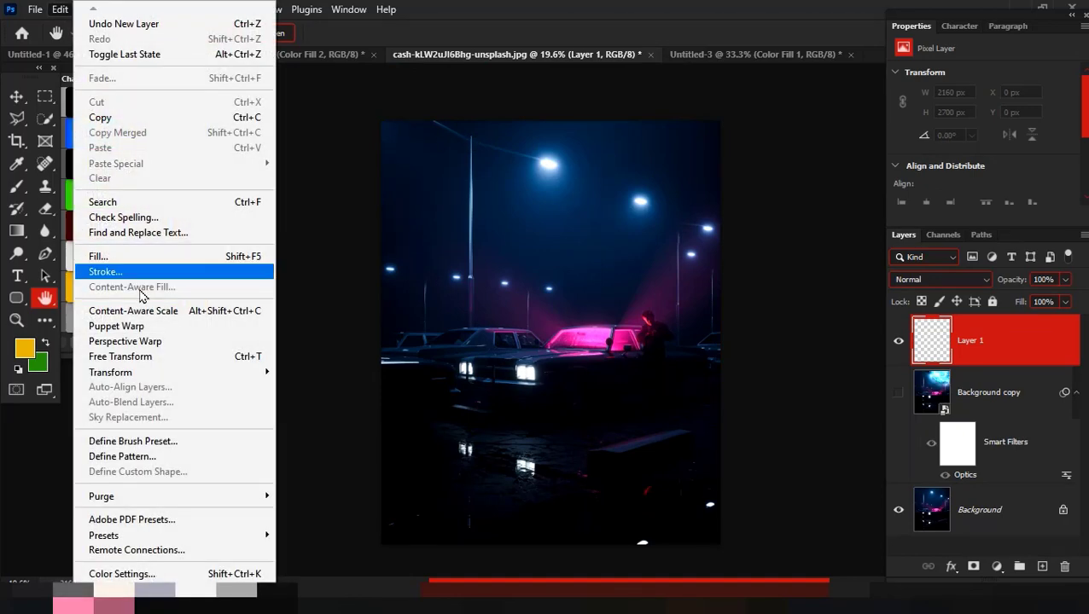
click(128, 253)
click(554, 142)
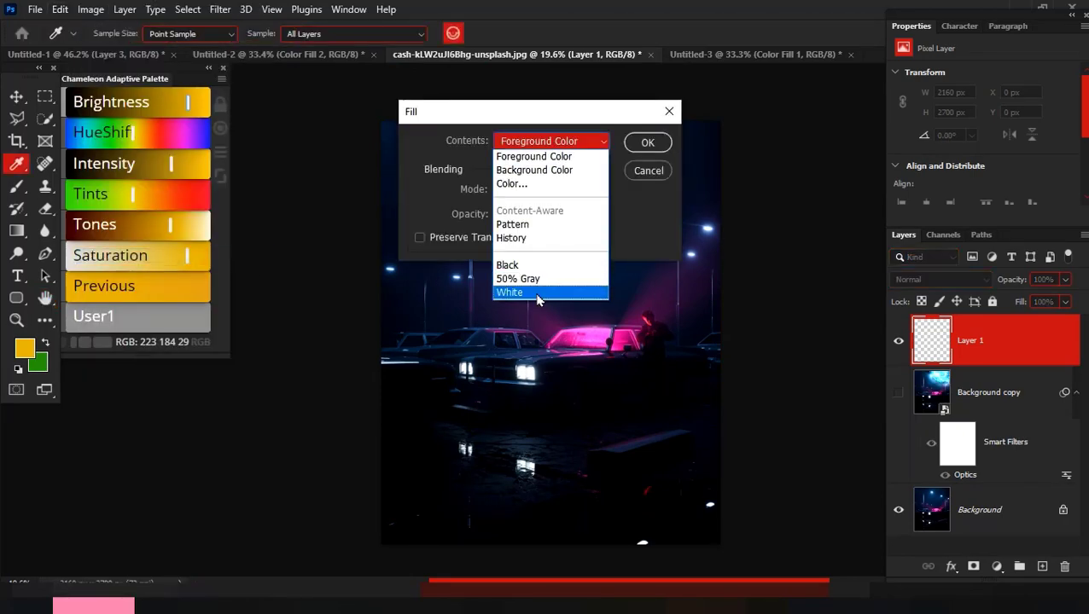
click(529, 263)
click(633, 146)
key(h)
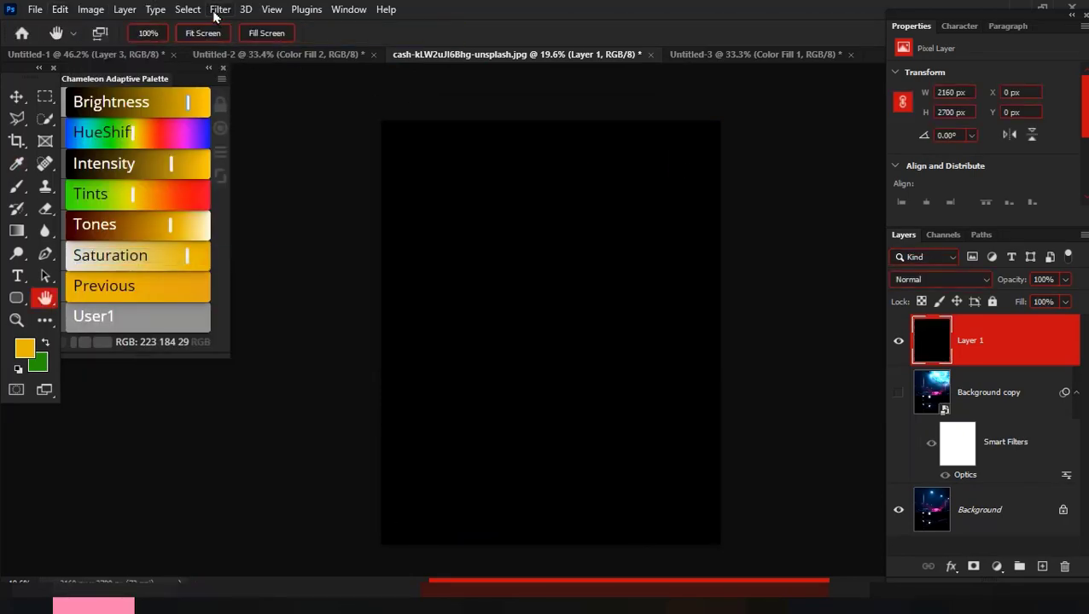
Convert the black Layer 1 to a smart object and render the Optics moon effect on it.
click(219, 10)
right_click(1015, 346)
click(853, 243)
click(219, 10)
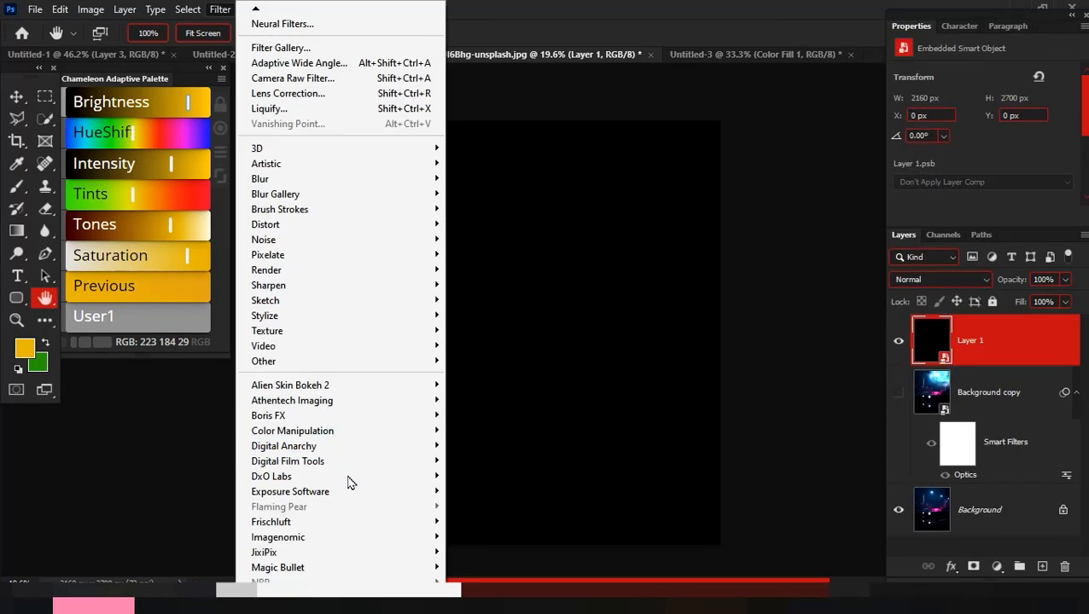
mouse_move(364, 418)
click(483, 415)
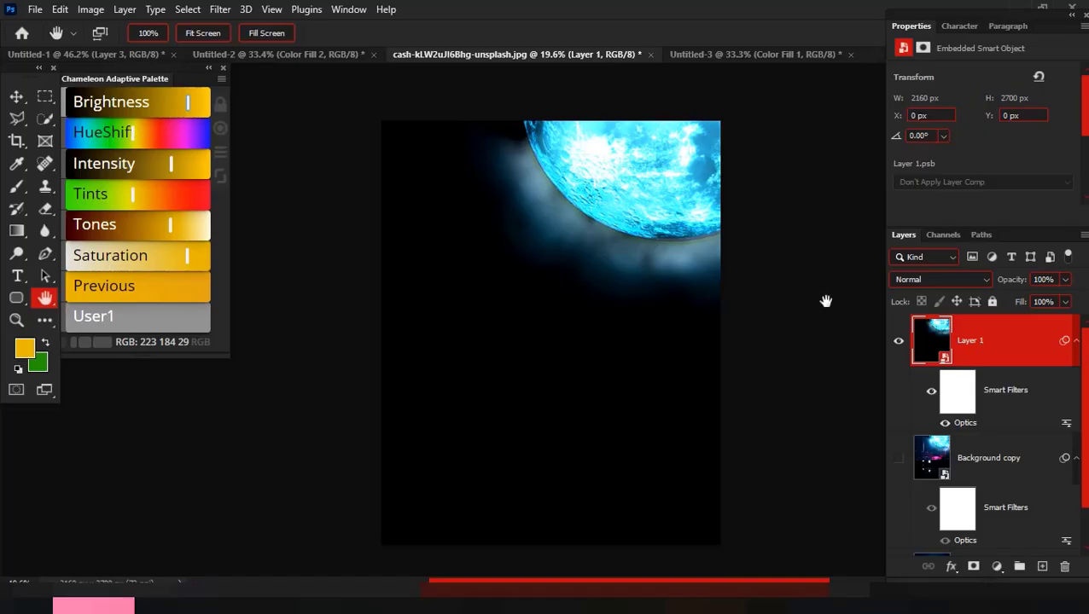
Set the moon layer's blend mode to Screen and its opacity to 89% so it blends over the car photo.
click(930, 279)
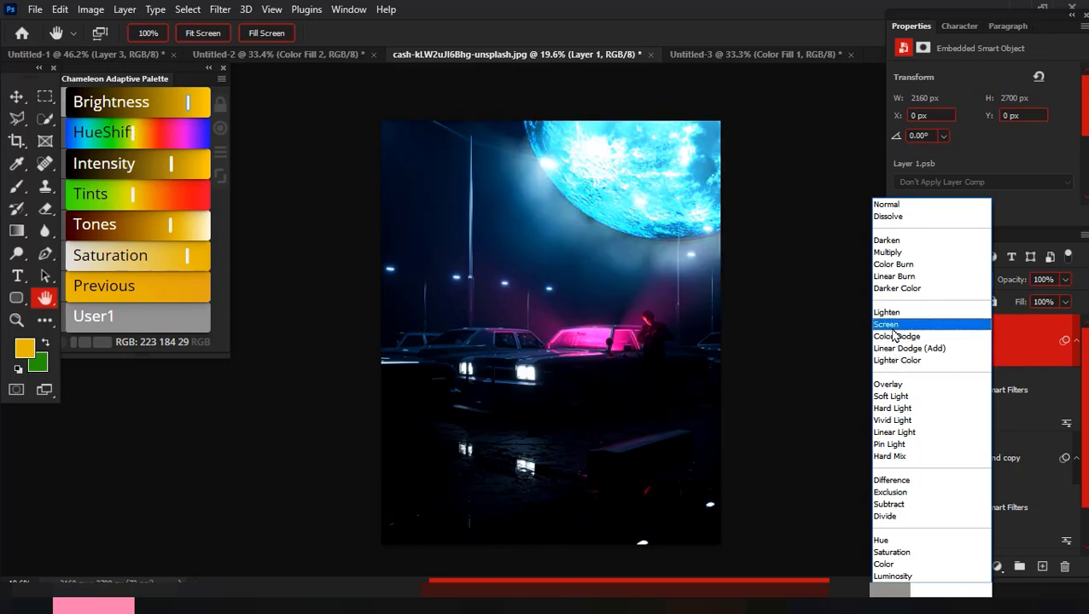
click(893, 325)
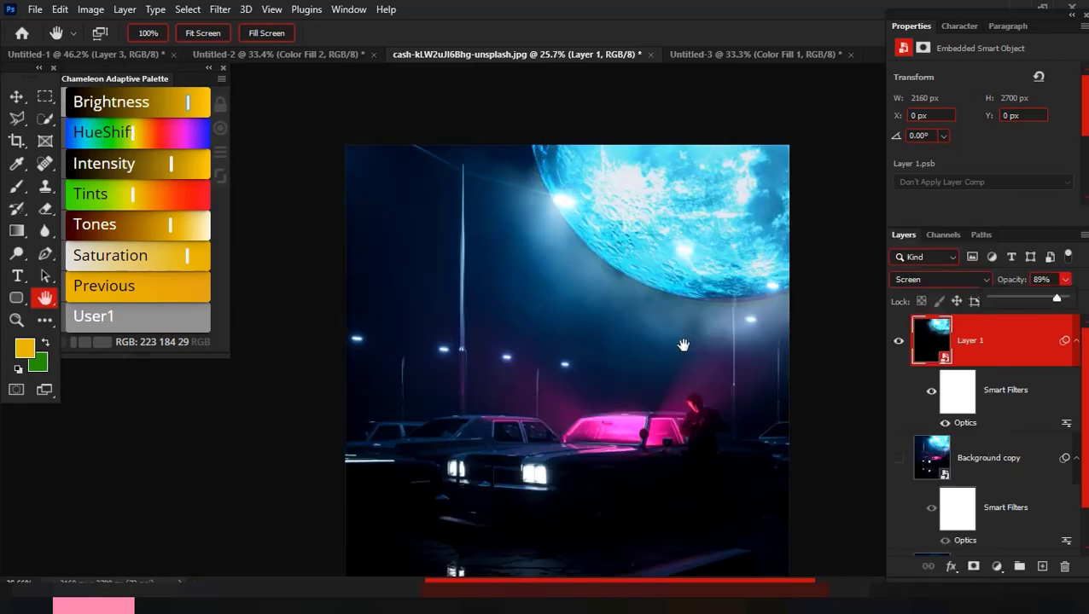
scroll(683, 344, down, 3)
drag(683, 345, 675, 236)
scroll(661, 269, down, 4)
drag(621, 294, 588, 322)
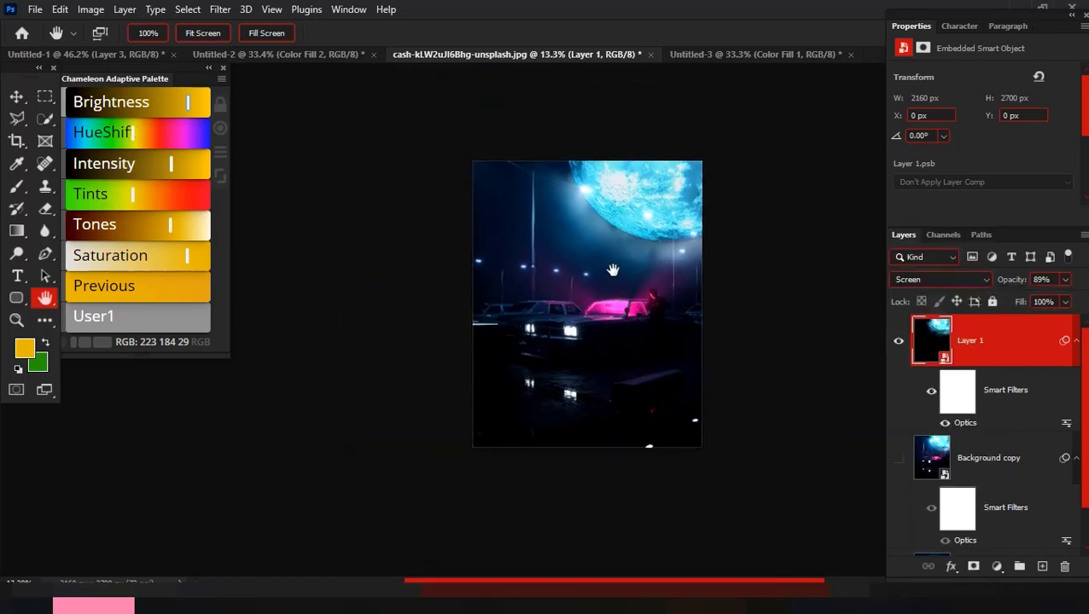
scroll(588, 322, up, 2)
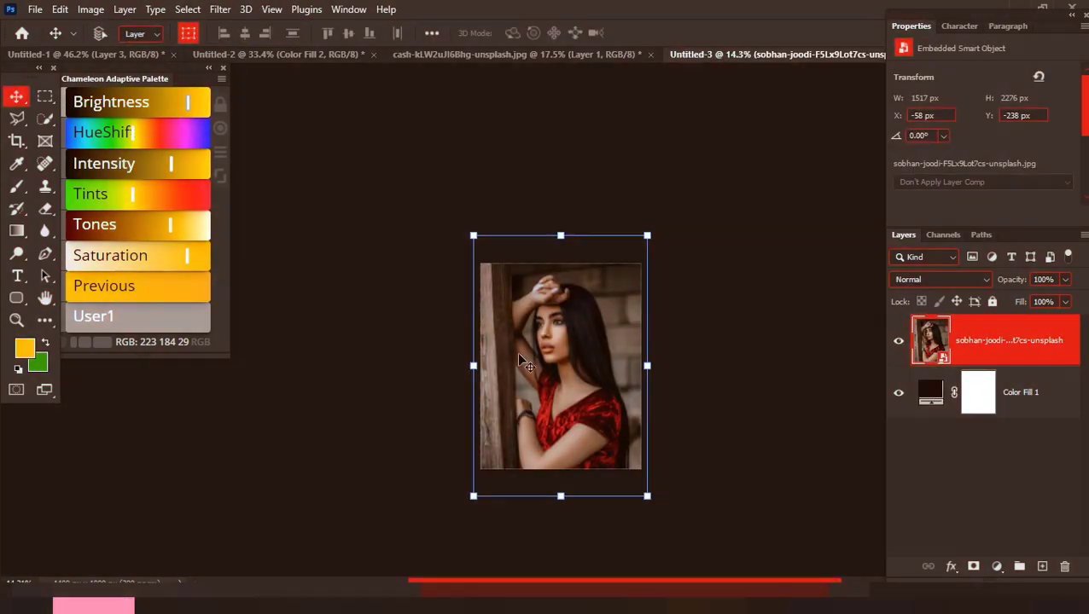
In the Untitled-3 portrait document, add a new layer above the woman's photo and fill it with black.
scroll(519, 356, up, 4)
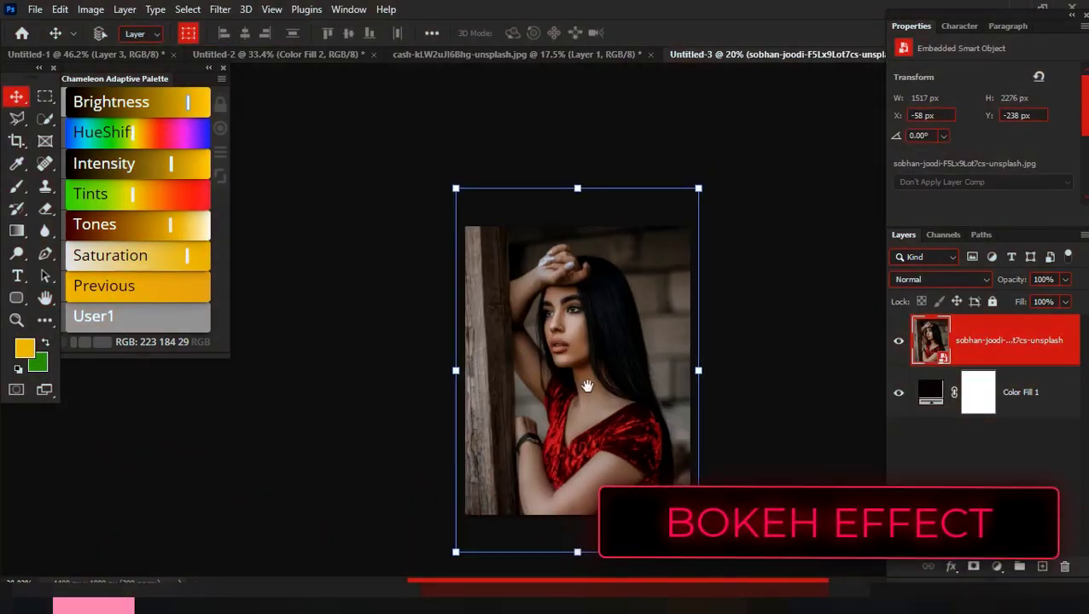
drag(585, 384, 568, 323)
scroll(567, 324, up, 5)
scroll(468, 401, down, 3)
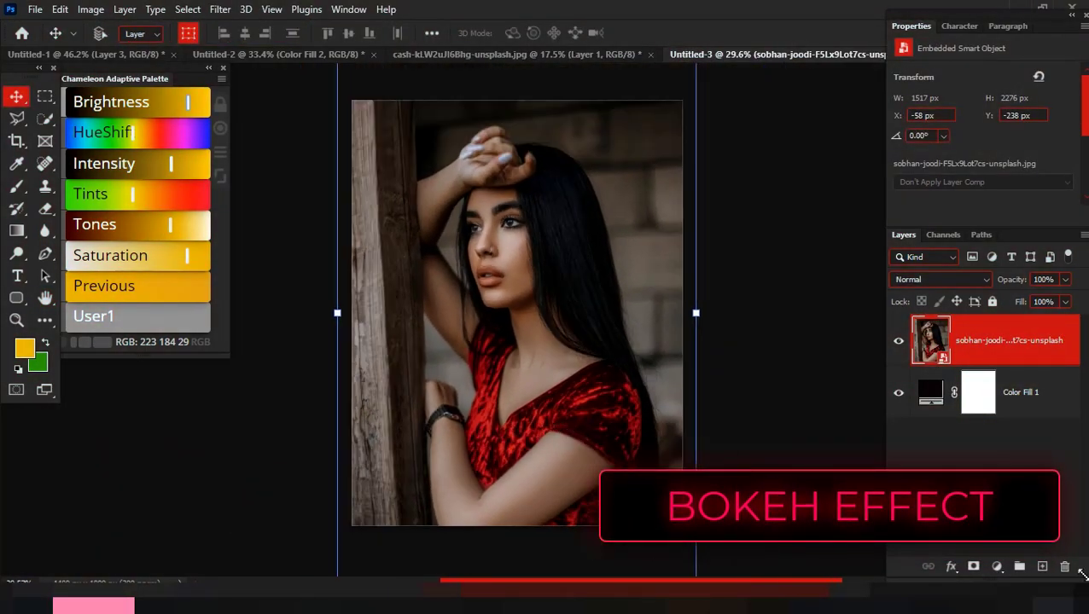
click(1042, 567)
click(60, 9)
click(111, 256)
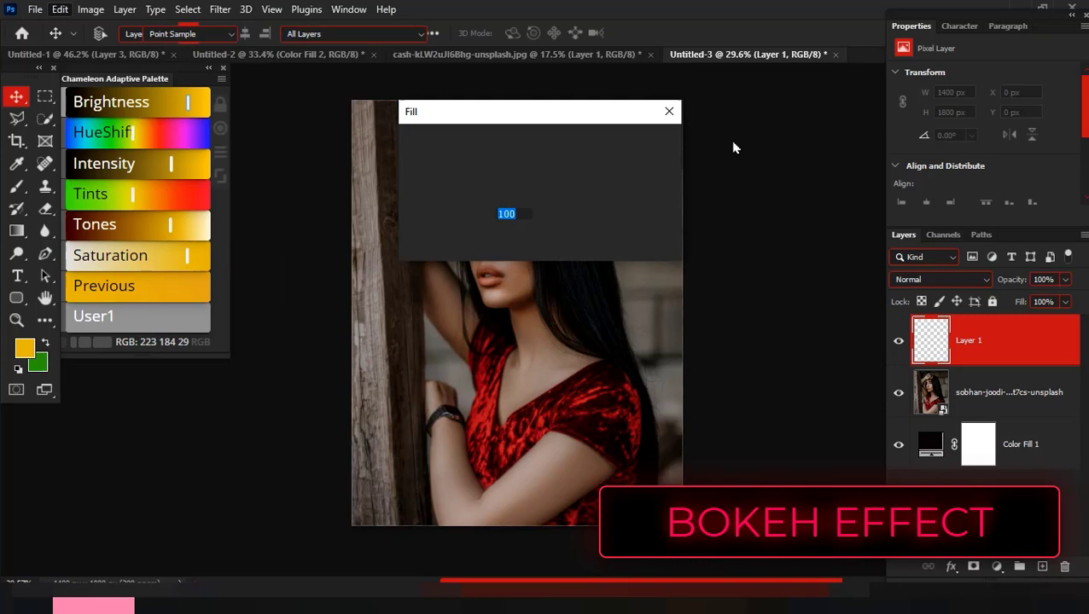
click(645, 141)
Convert the portrait document's black layer to a smart object and open the Optics filter on it.
right_click(999, 362)
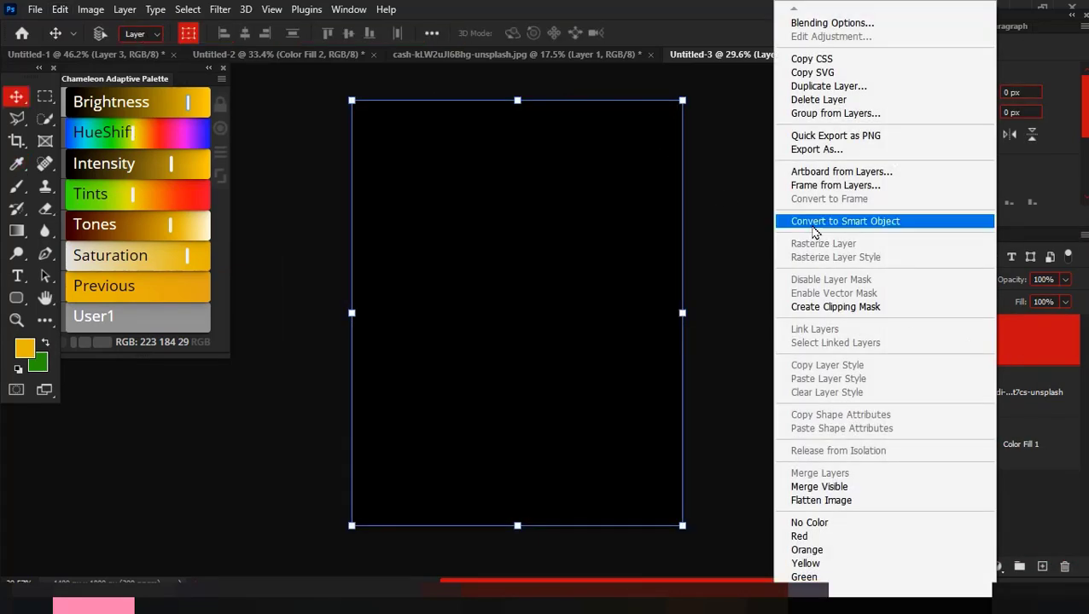
click(836, 220)
click(223, 9)
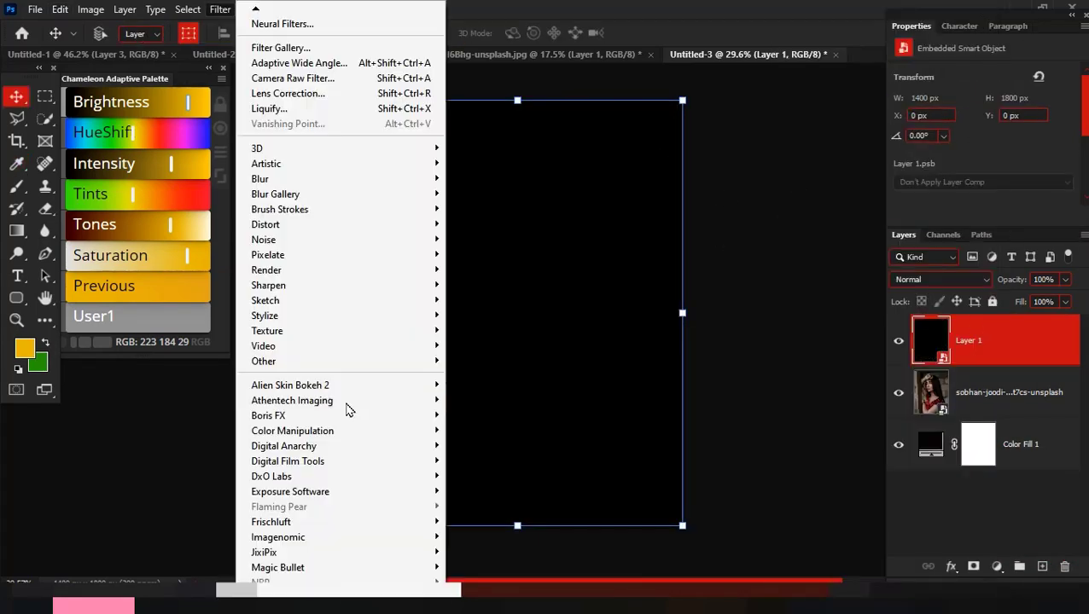
mouse_move(363, 416)
click(495, 416)
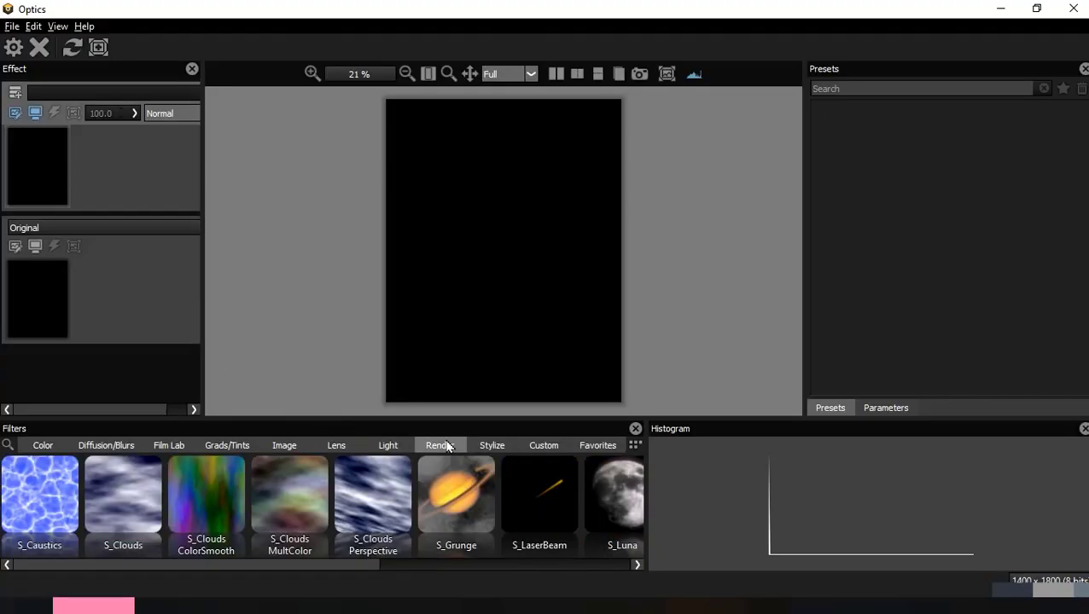
Close the histogram and add the S_NightSky render effect with the Default preset to the black layer.
click(1083, 429)
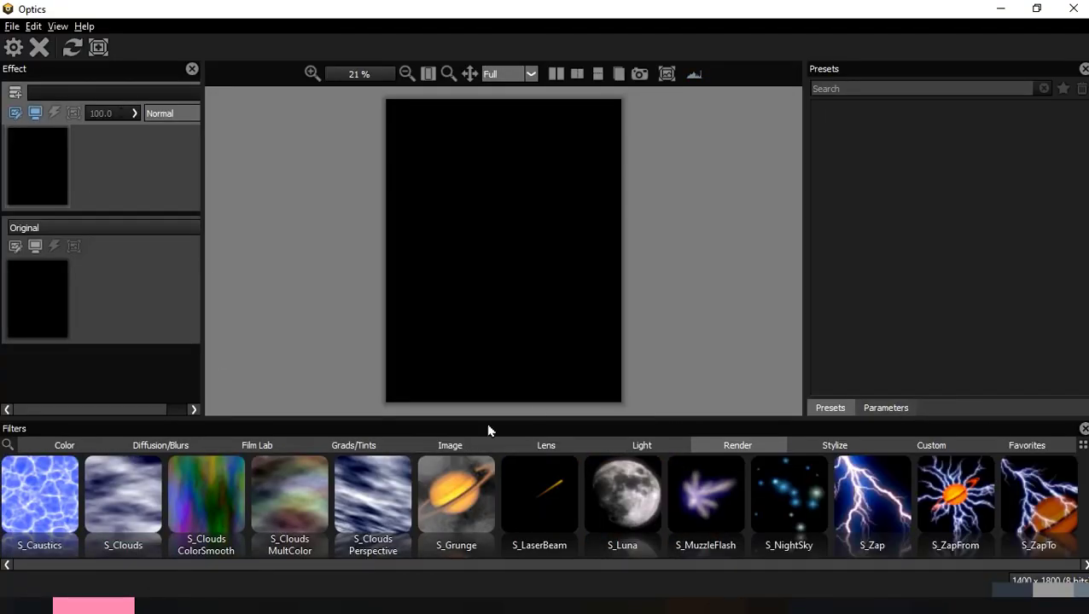
click(788, 498)
scroll(475, 275, up, 2)
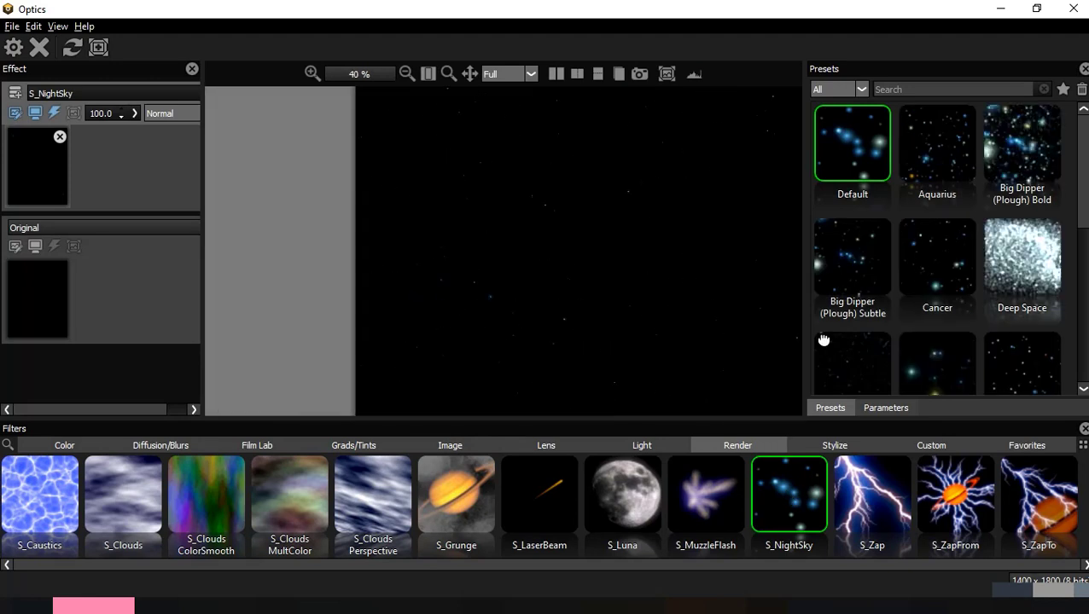
drag(824, 339, 507, 326)
scroll(506, 326, down, 2)
scroll(493, 291, up, 2)
drag(657, 257, 515, 308)
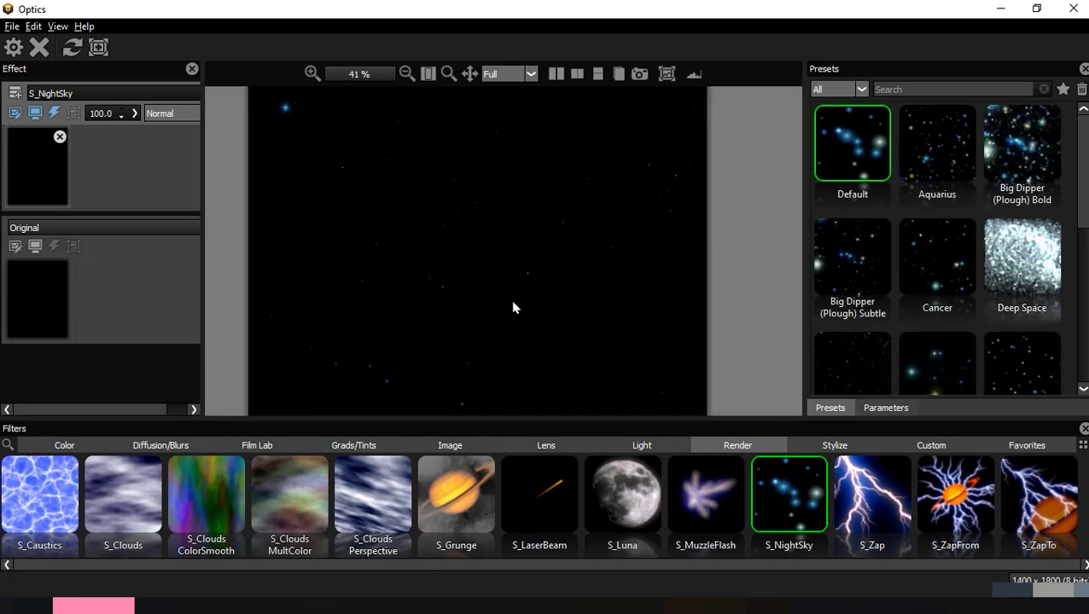
Set the night sky's altitude to -81, azimuth to -36, field of view to 40.66 and glare brightness to 0.56, and apply it.
double_click(866, 156)
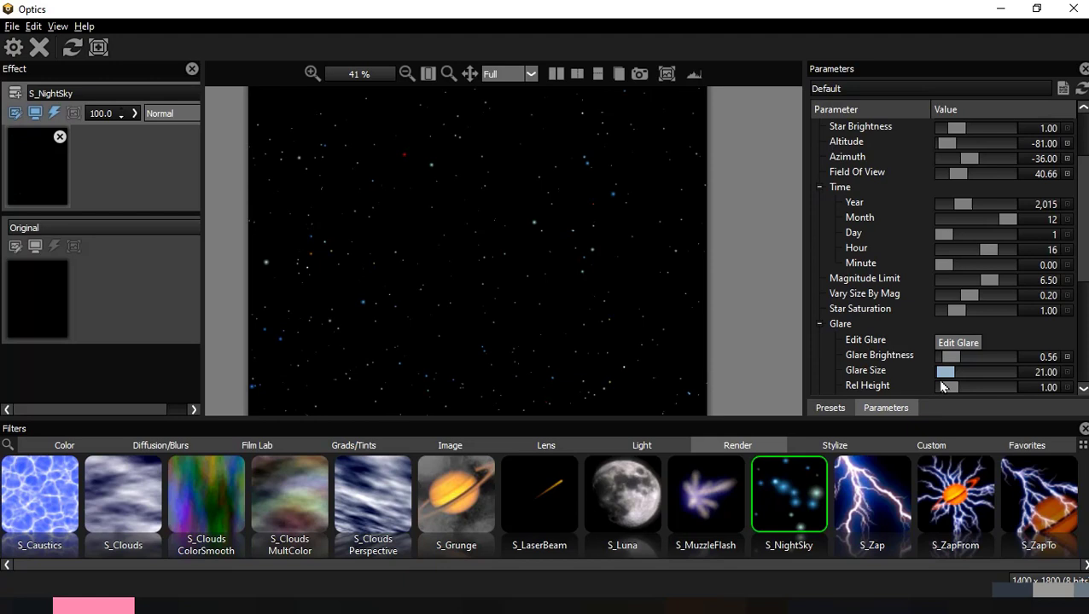
scroll(941, 386, down, 3)
scroll(907, 338, down, 2)
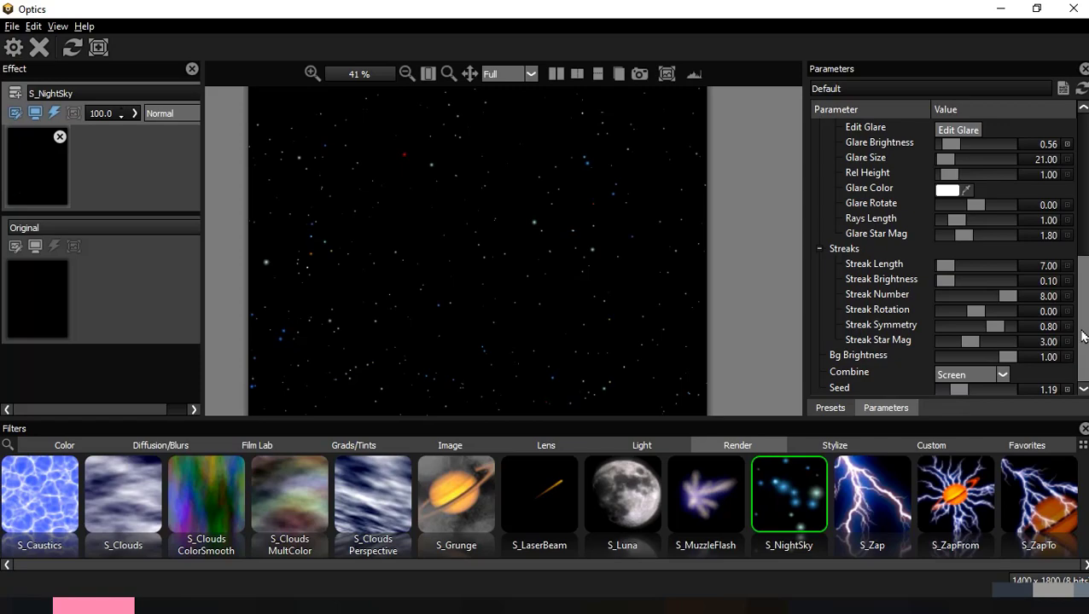
click(22, 47)
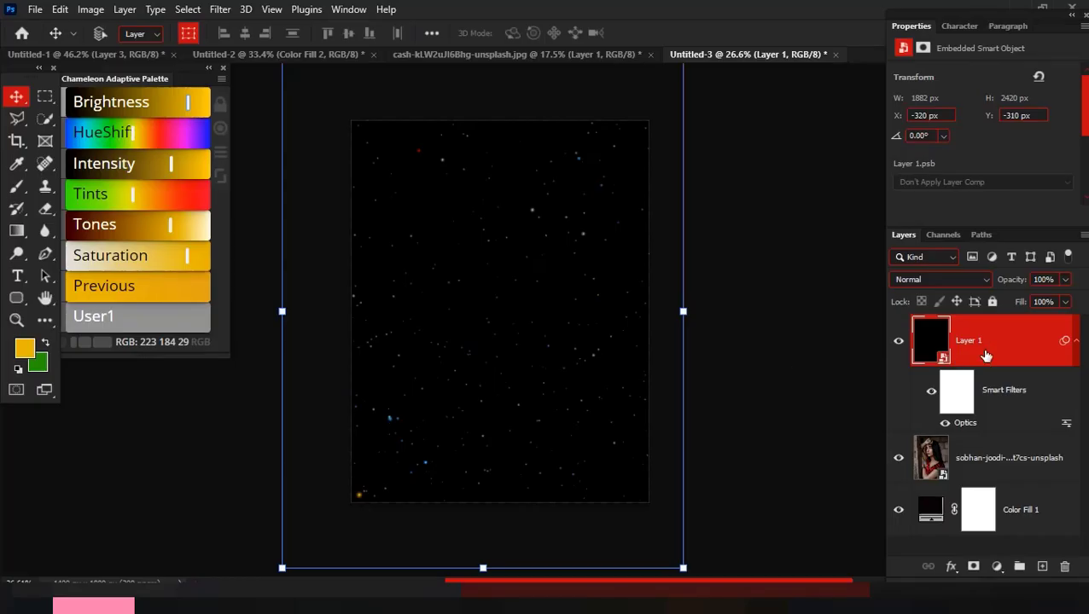
Open the Frischluft Lenscare filter on the star layer with radius 7.66, highlight preservative 15.74 and additive 3.93.
click(221, 9)
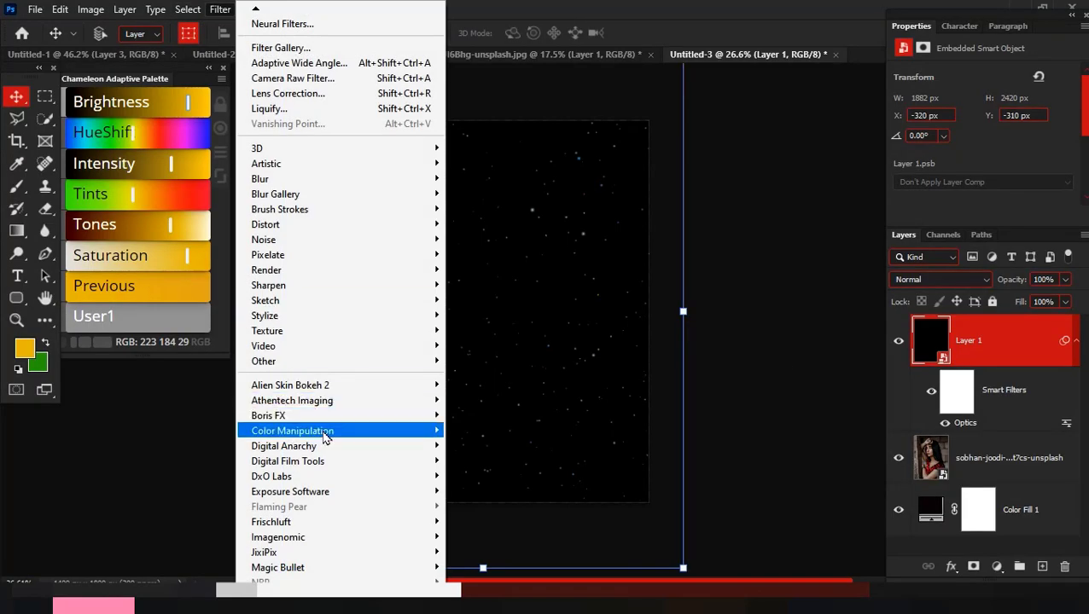
mouse_move(431, 524)
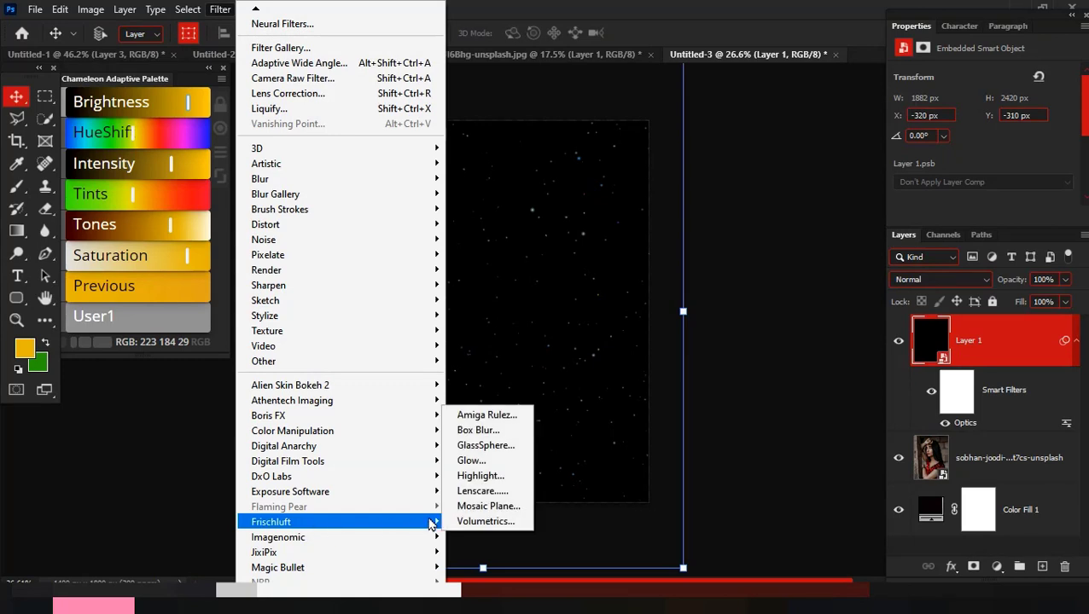
click(482, 492)
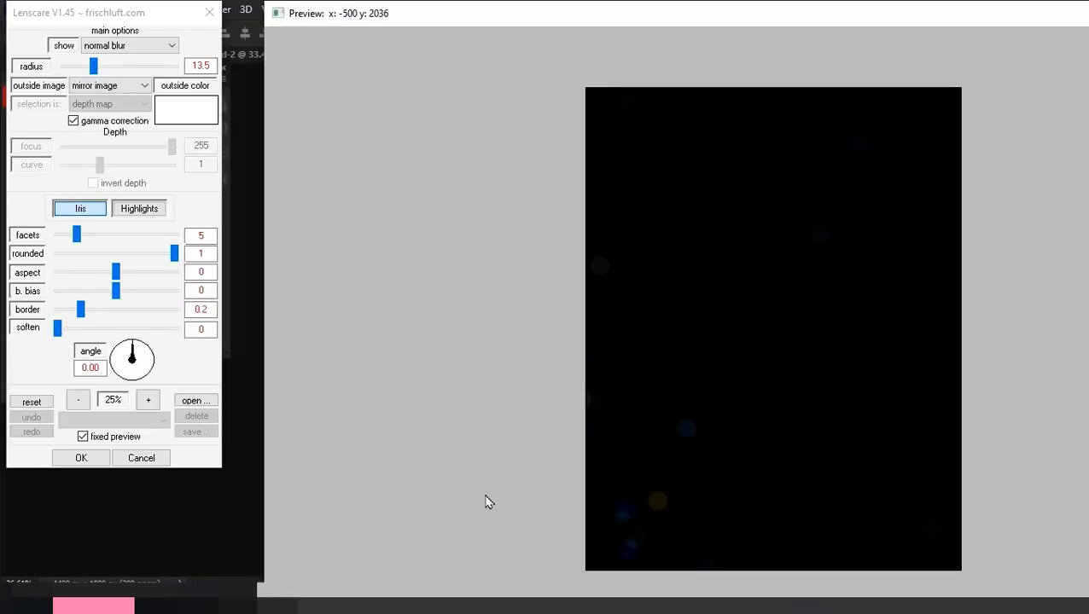
mouse_move(94, 65)
mouse_down()
mouse_move(66, 68)
mouse_move(103, 68)
mouse_move(80, 74)
mouse_up()
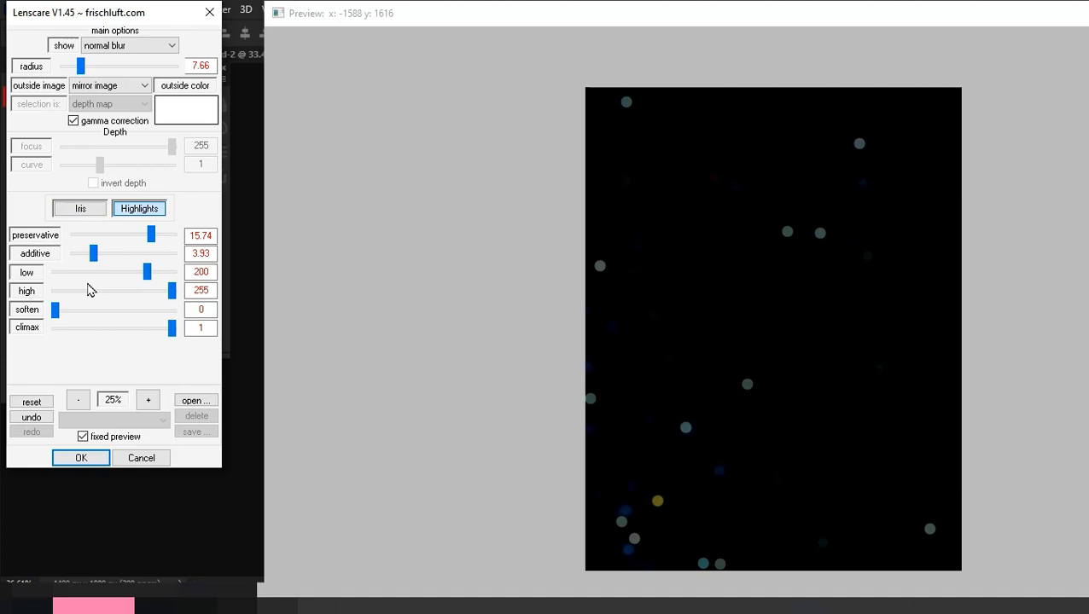
Set the highlights' low value to 92.57 and the blur radius to 13.14, and apply the Lenscare filter.
click(179, 275)
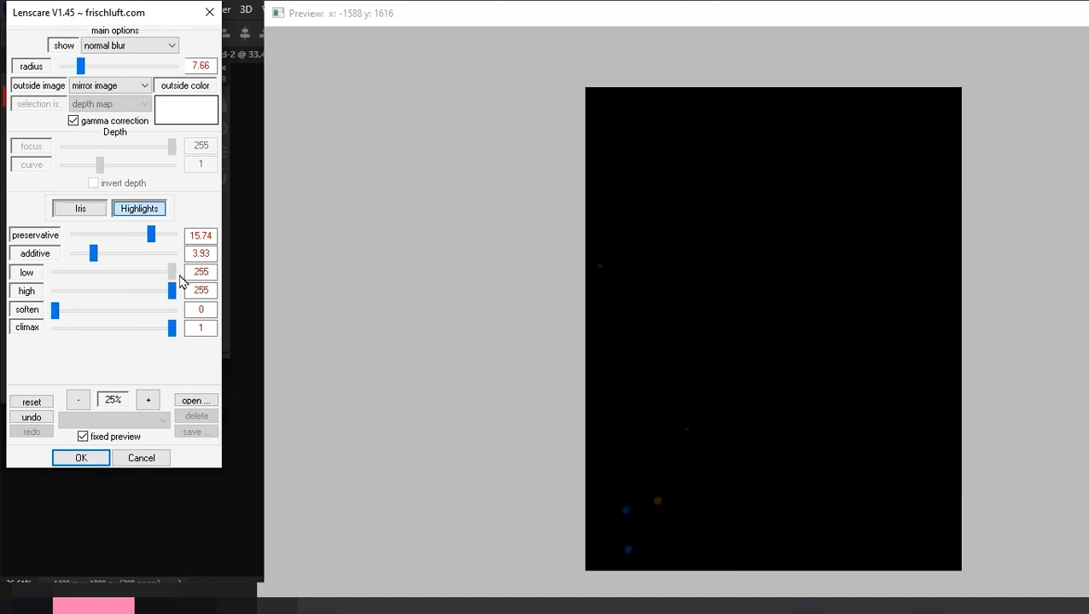
drag(140, 282, 97, 280)
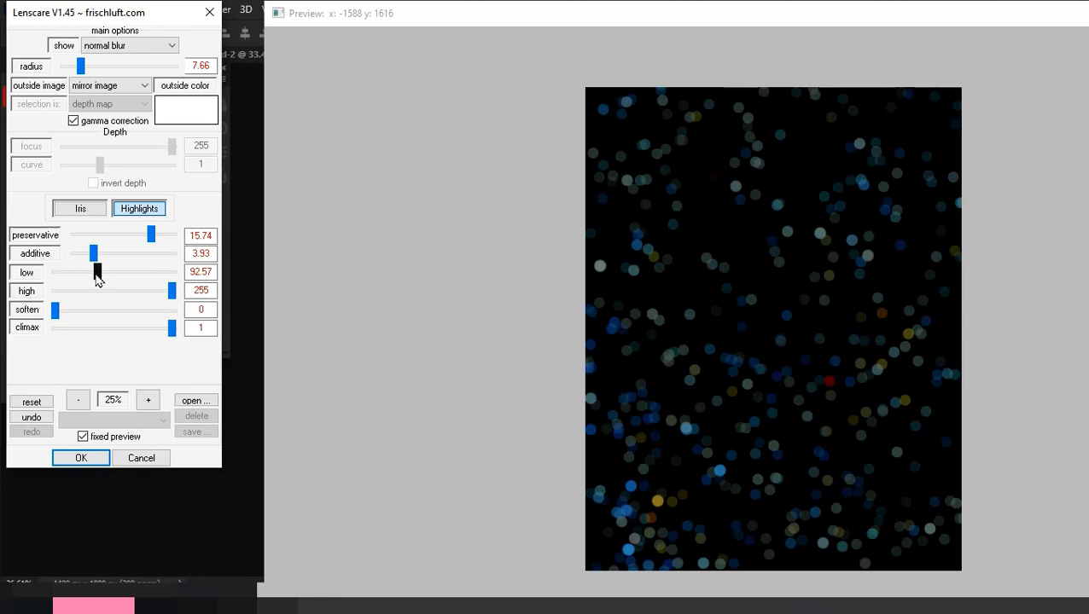
click(99, 75)
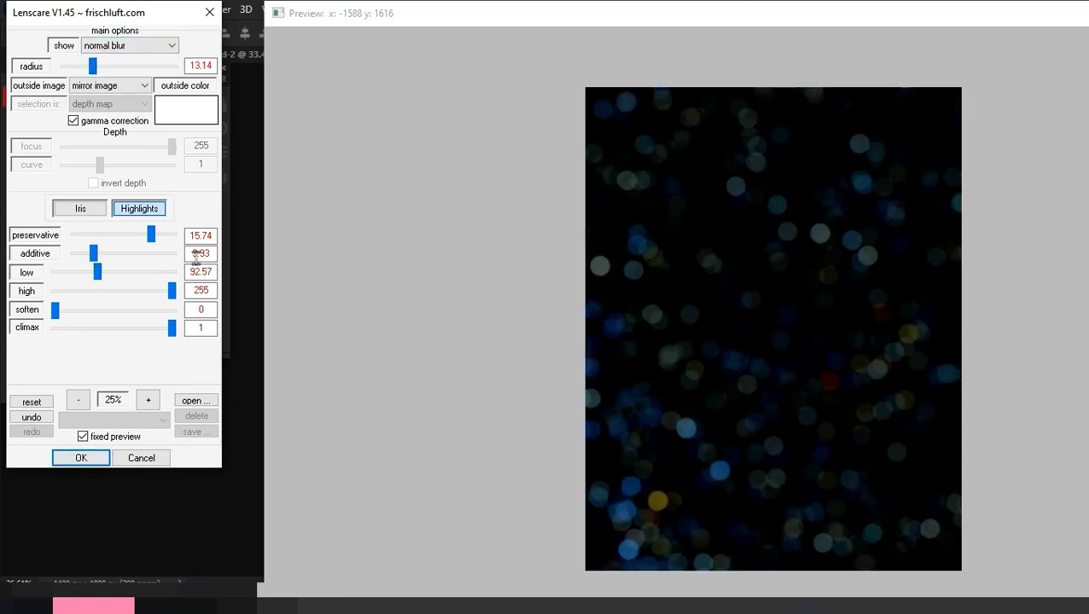
key(Return)
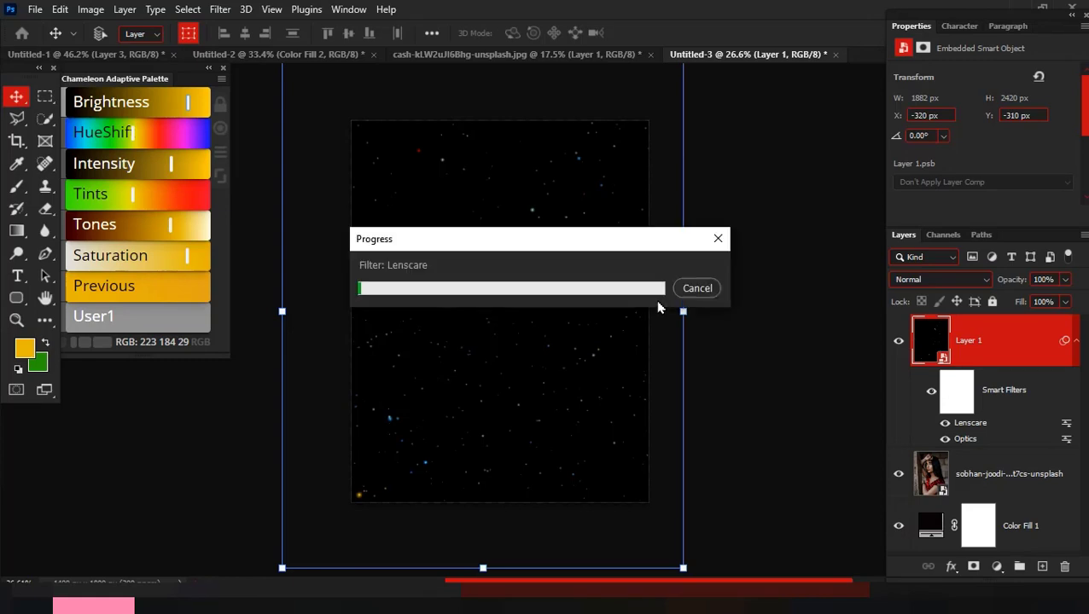
Set the star layer's blend mode to Linear Dodge (Add) and convert the layer to a smart object.
click(943, 280)
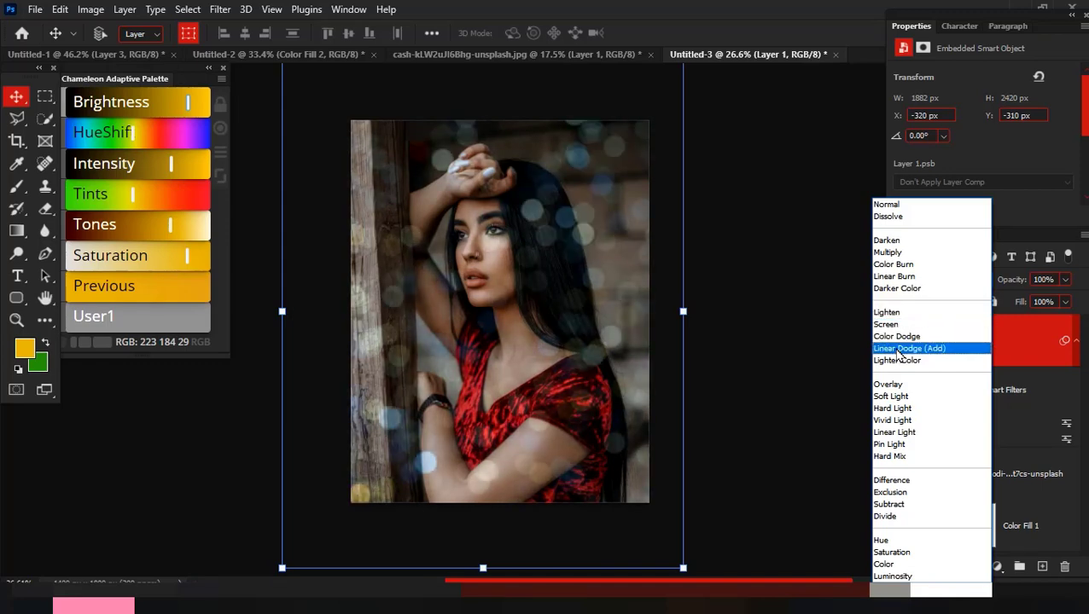
click(897, 349)
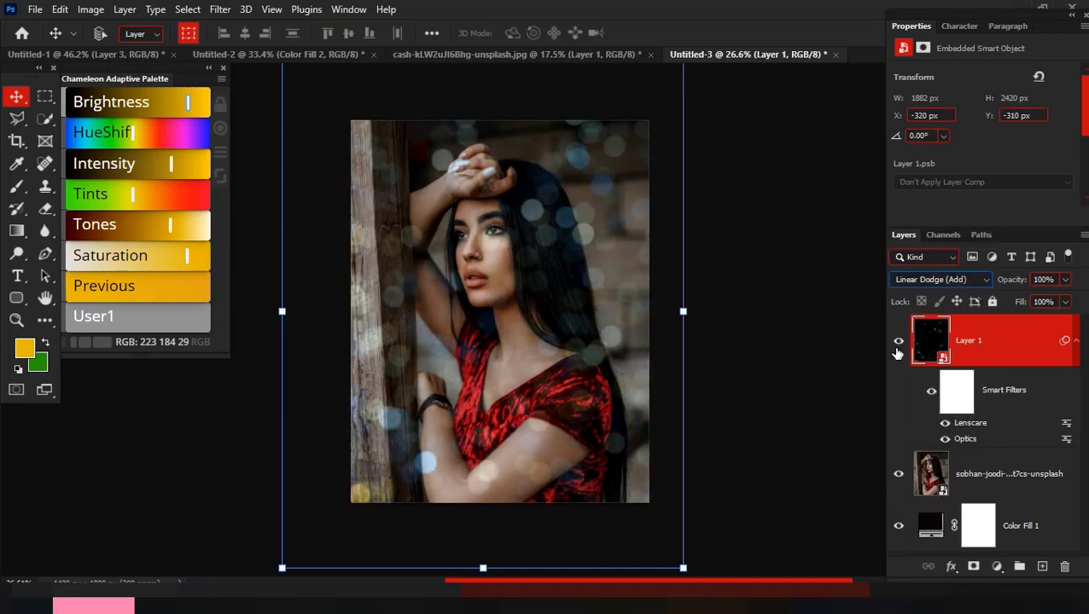
right_click(996, 344)
click(853, 162)
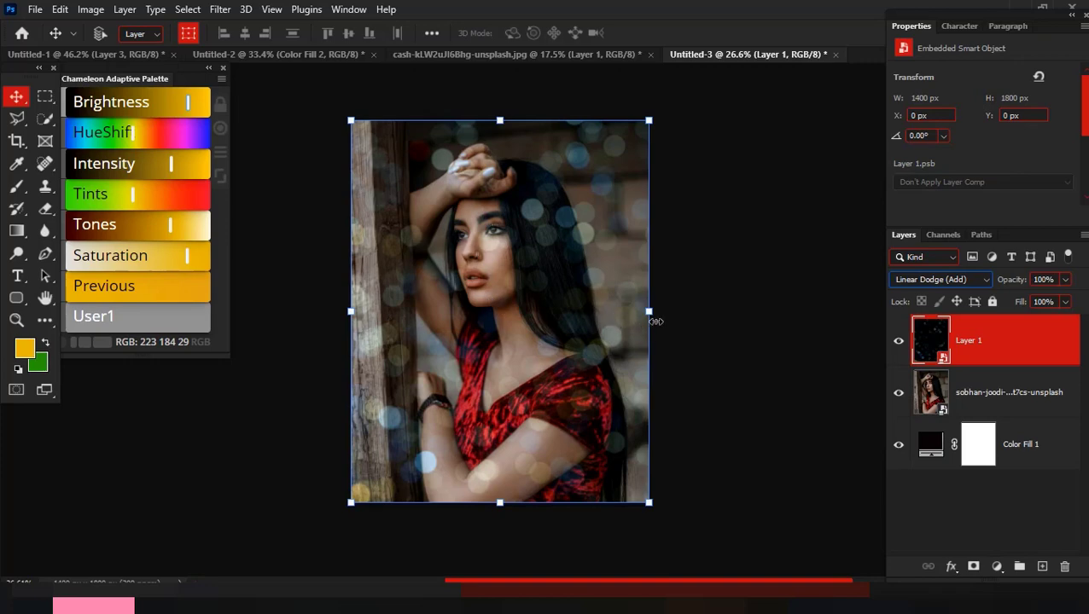
Scale up the bokeh layer so it extends well beyond the canvas edges on all sides.
drag(655, 329, 656, 367)
scroll(590, 335, down, 3)
key(Return)
Add a layer mask to the bokeh layer and paint black with a soft 303 px brush over the woman's face and body.
click(973, 567)
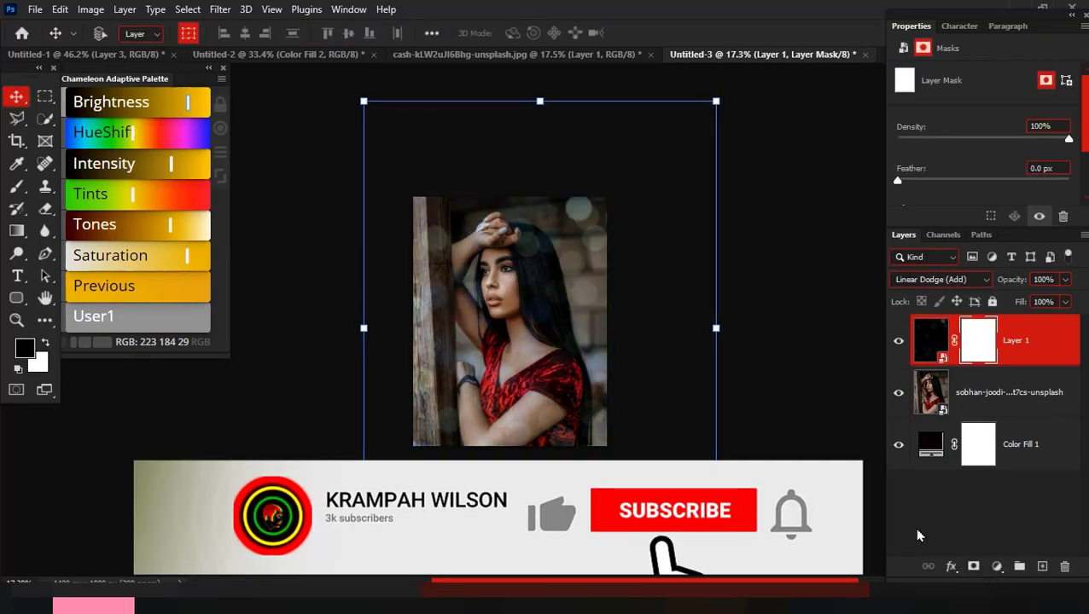
key(b)
scroll(528, 339, up, 3)
right_click(527, 340)
click(468, 338)
click(566, 174)
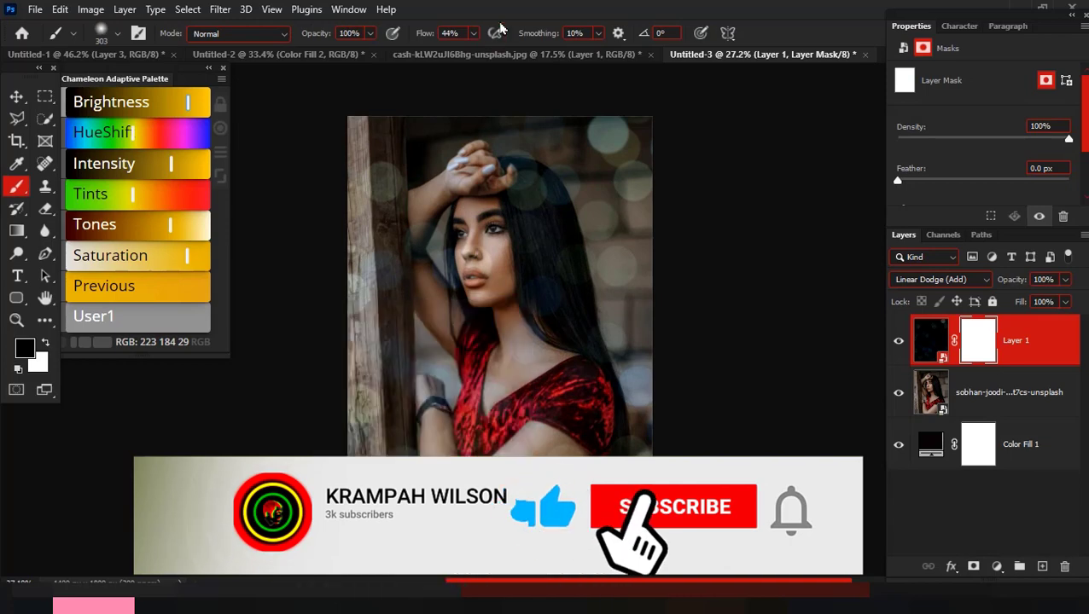
scroll(549, 383, up, 3)
drag(529, 275, 525, 276)
scroll(515, 346, down, 3)
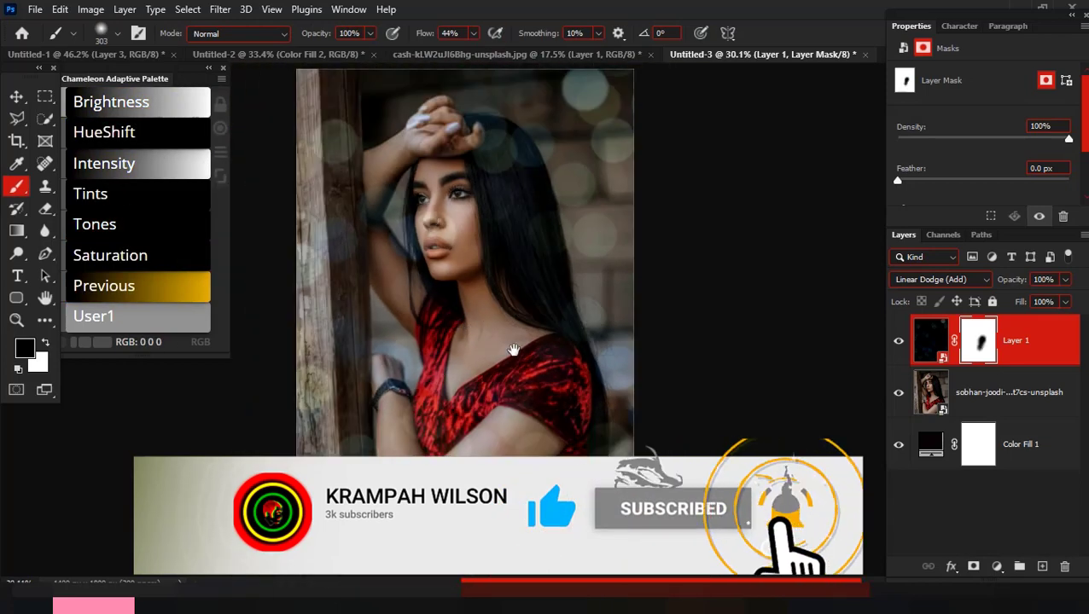
drag(513, 350, 585, 383)
drag(462, 255, 451, 287)
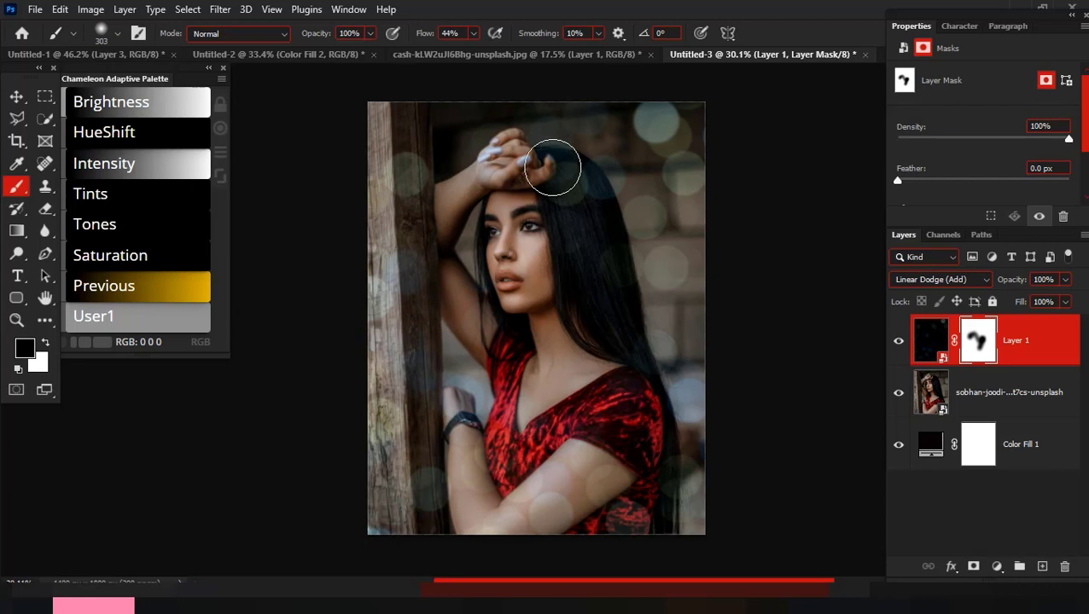